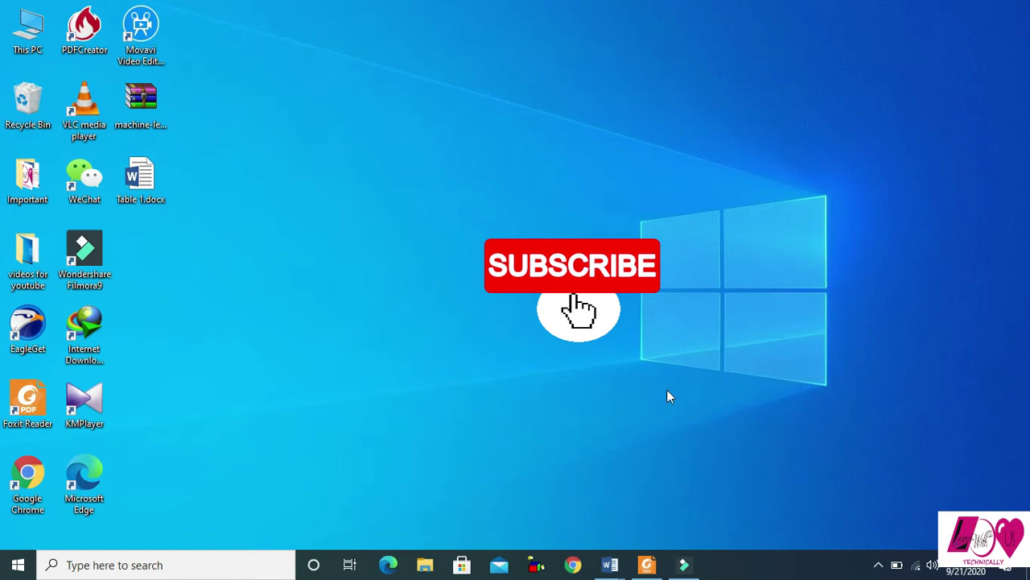
Step: Bring Document2 forward and put the cursor on the empty line below Table 1
mouse_move(610, 564)
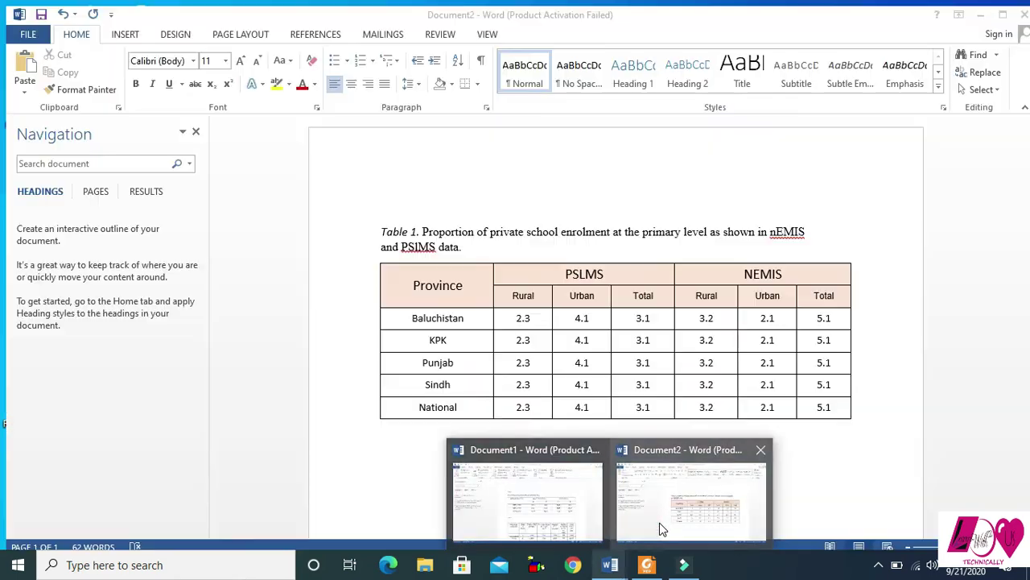
left_click(659, 523)
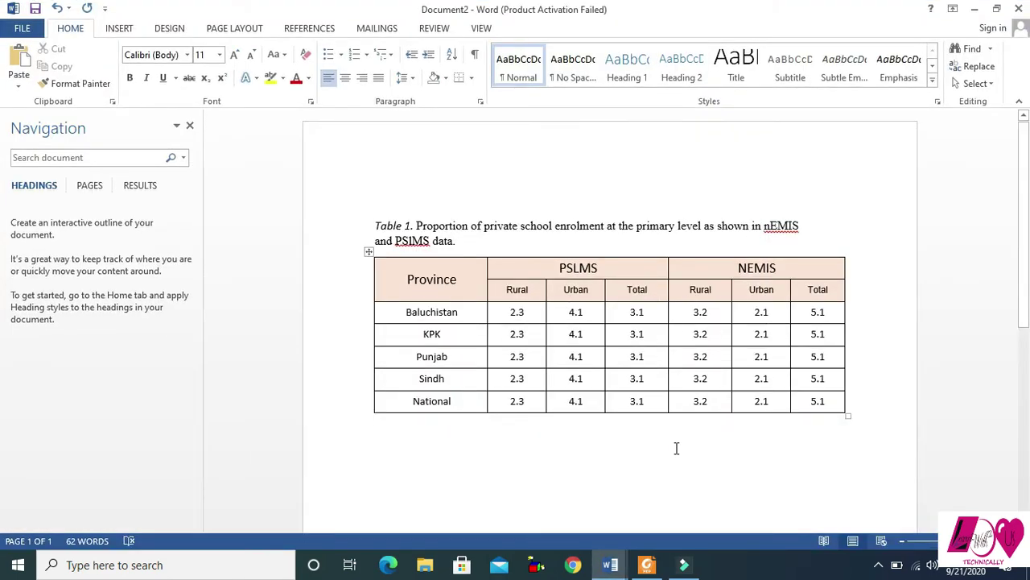
left_click(666, 448)
scroll(1027, 245, "down", 2)
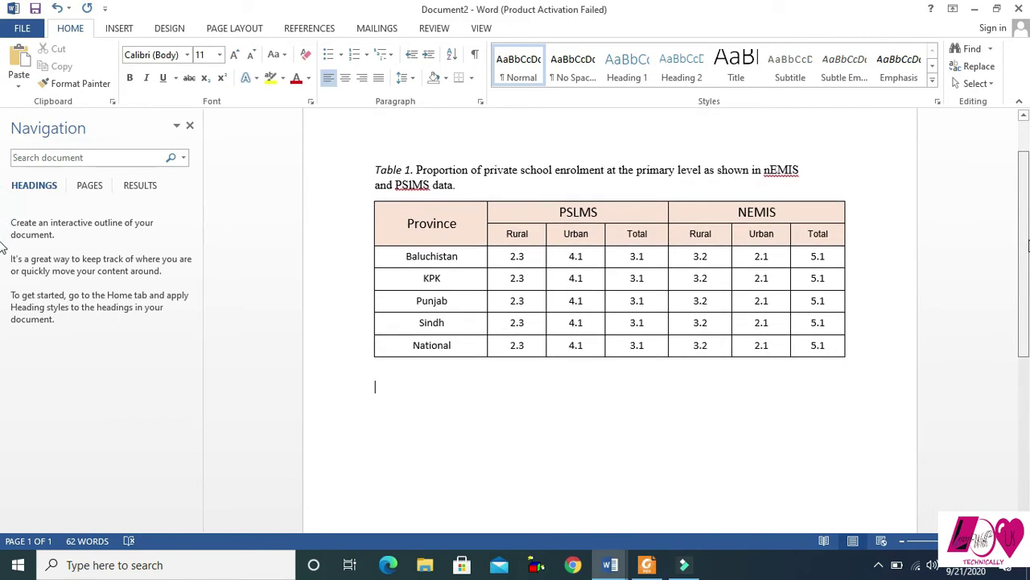
scroll(1028, 245, "down", 1)
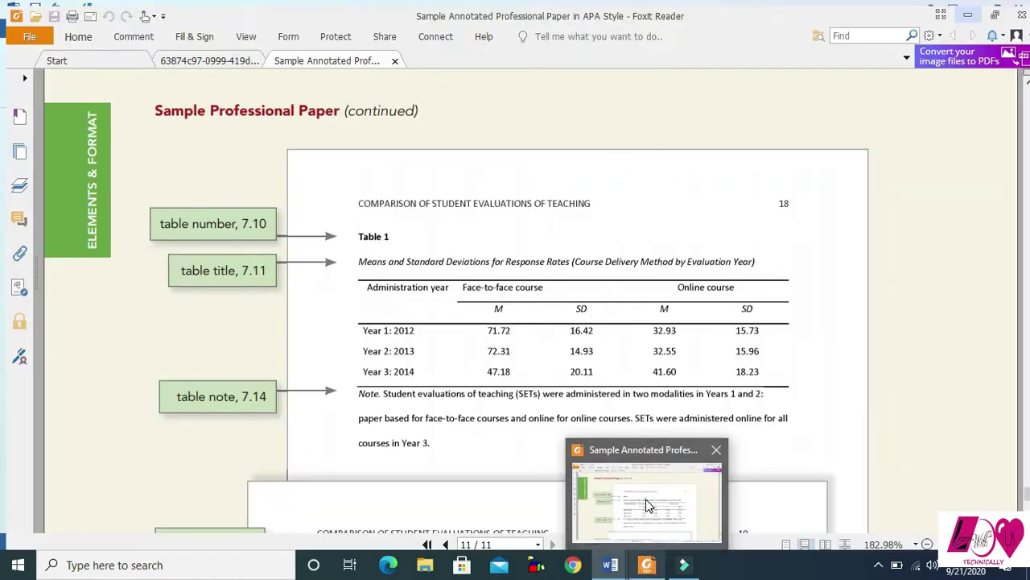
left_click(649, 505)
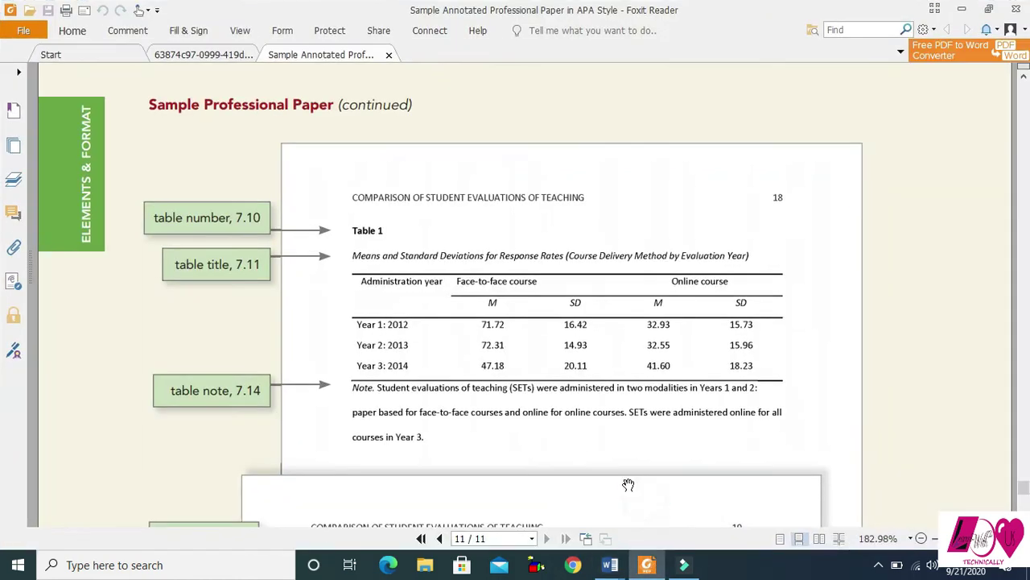
left_click(215, 58)
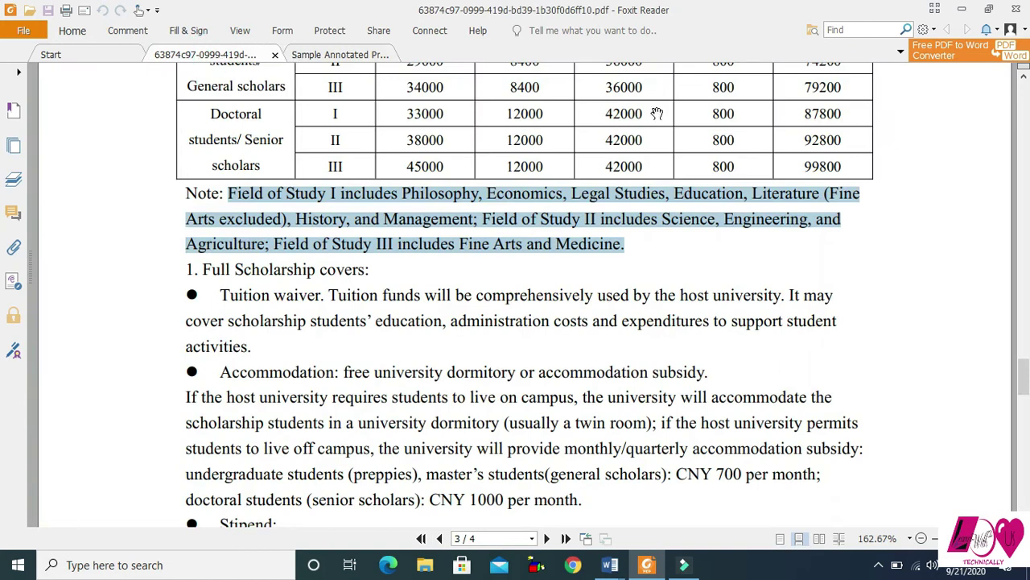
scroll(1023, 346, "up", 5)
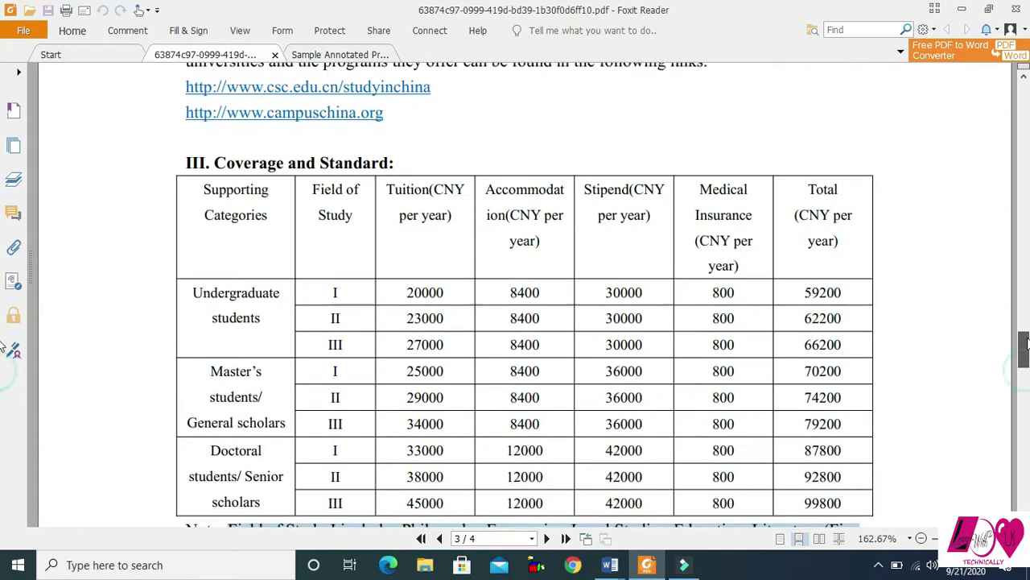
scroll(1023, 346, "down", 2)
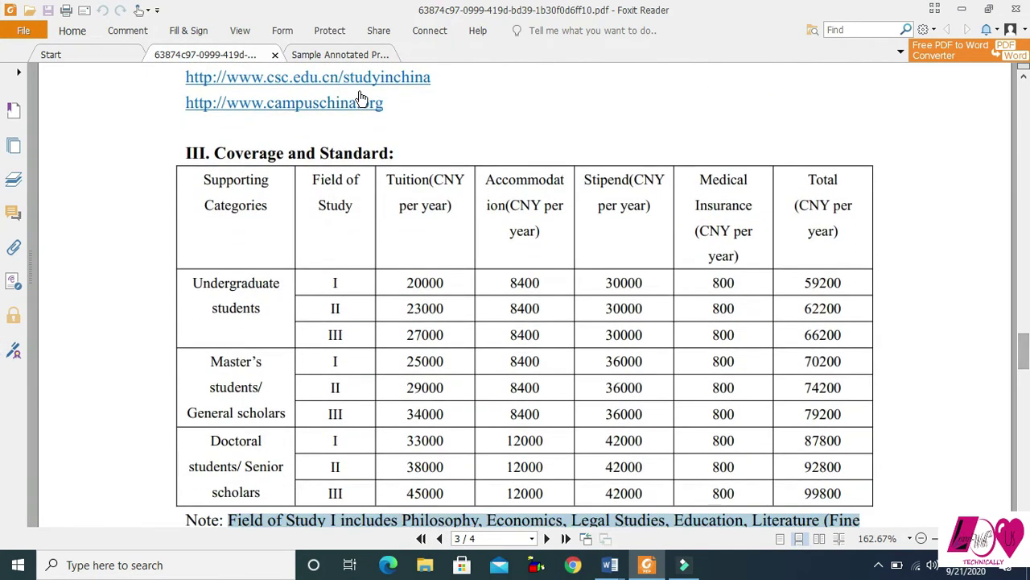
left_click(330, 55)
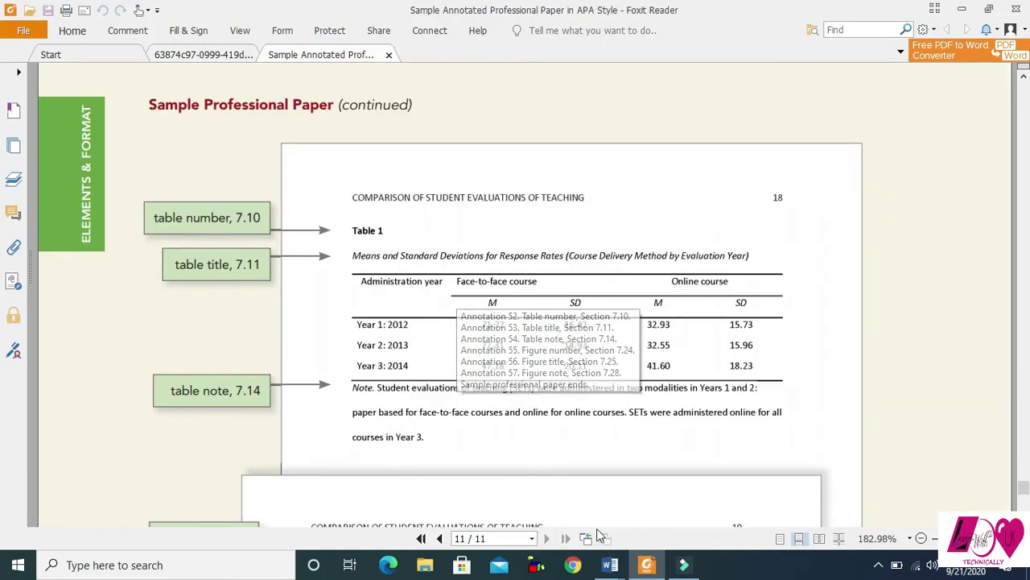
mouse_move(610, 564)
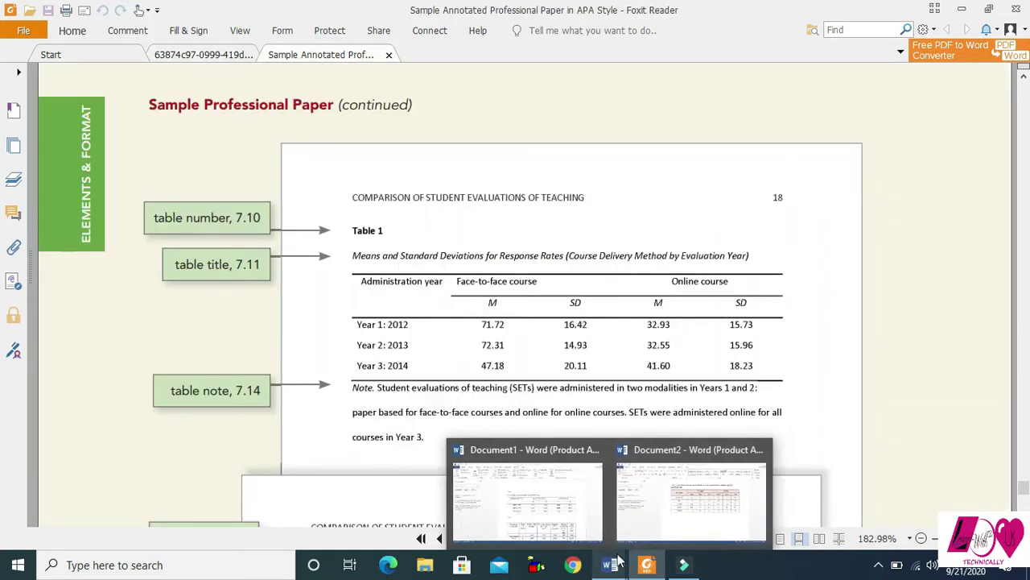
left_click(685, 511)
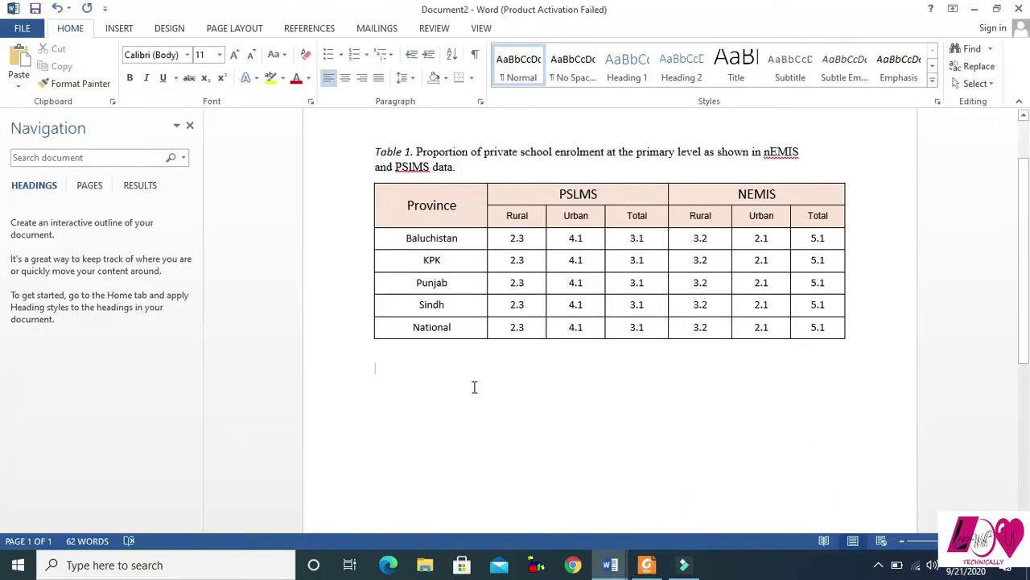
mouse_move(647, 563)
left_click(699, 514)
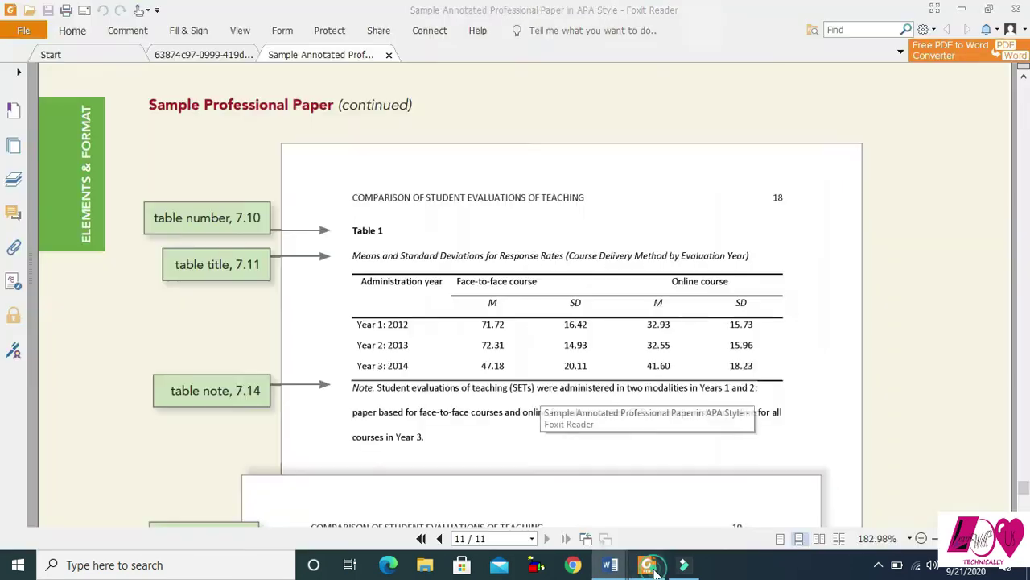
mouse_move(753, 340)
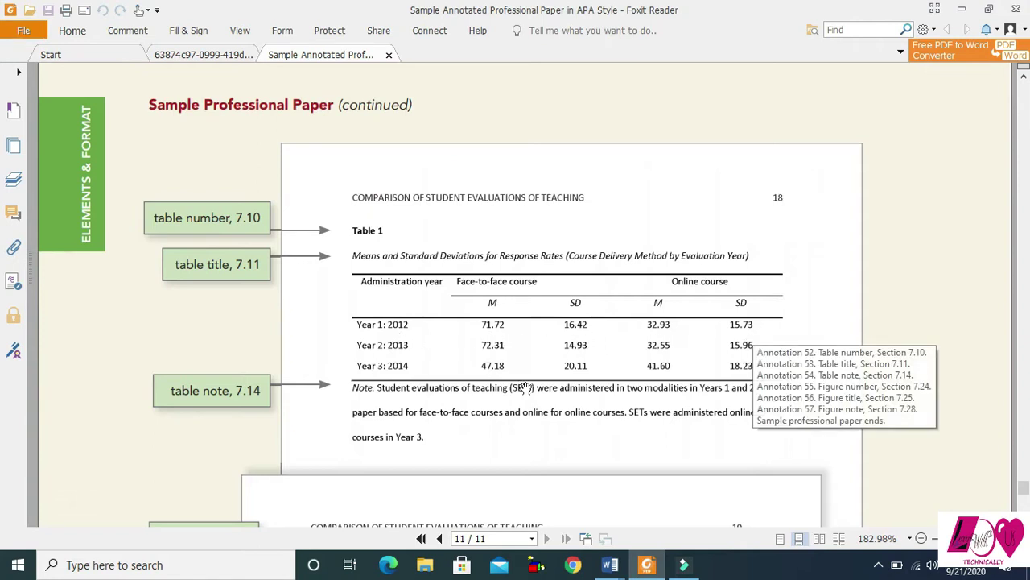
key("alt+Tab")
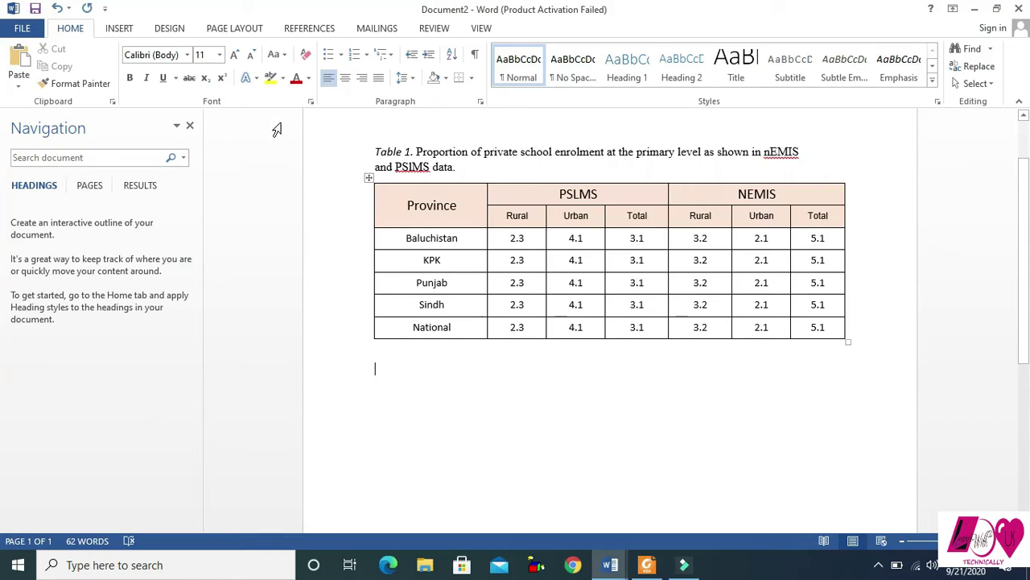
Step: Insert a blank 5x5 table below Table 1
left_click(121, 30)
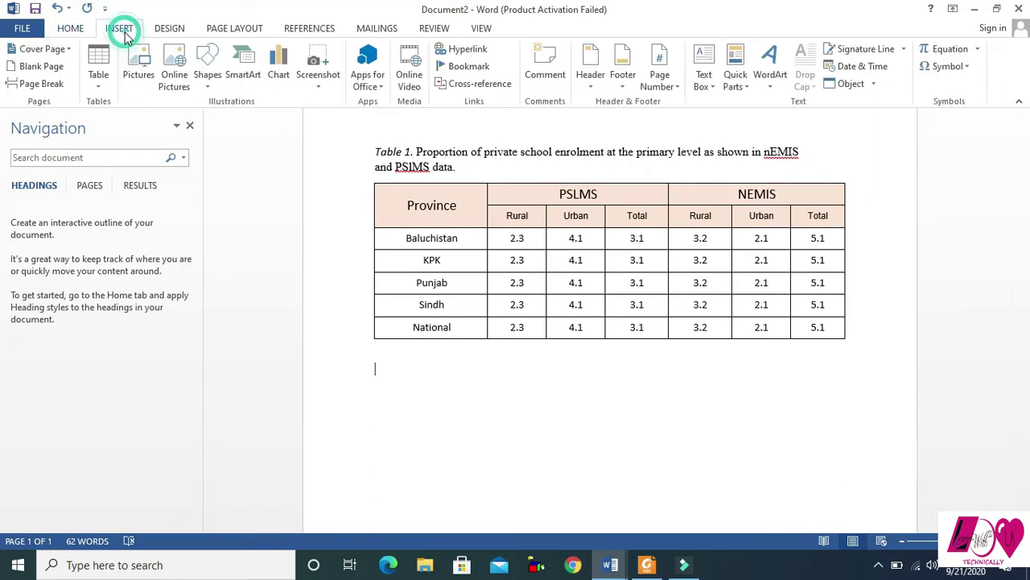
left_click(106, 86)
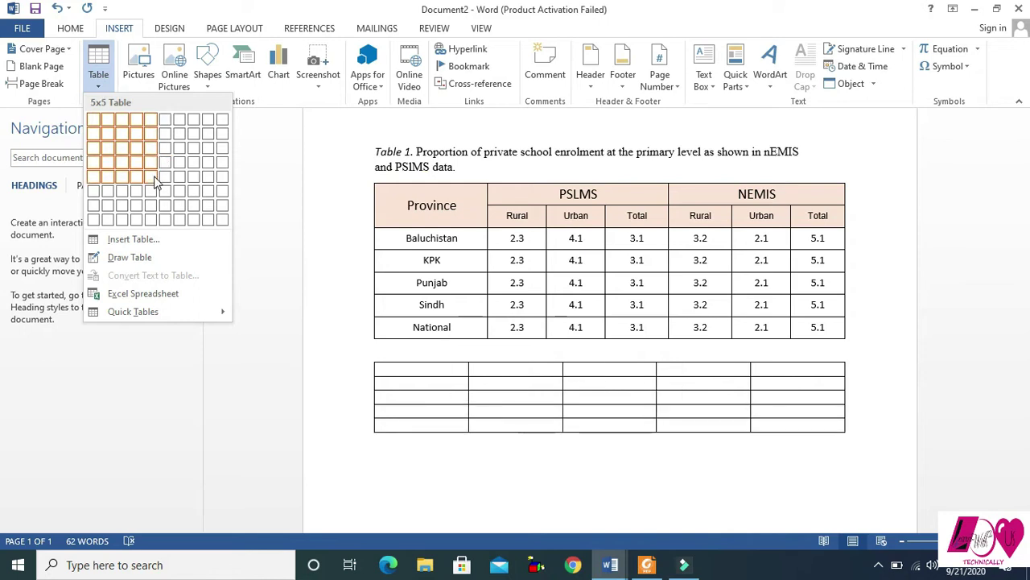
left_click(157, 182)
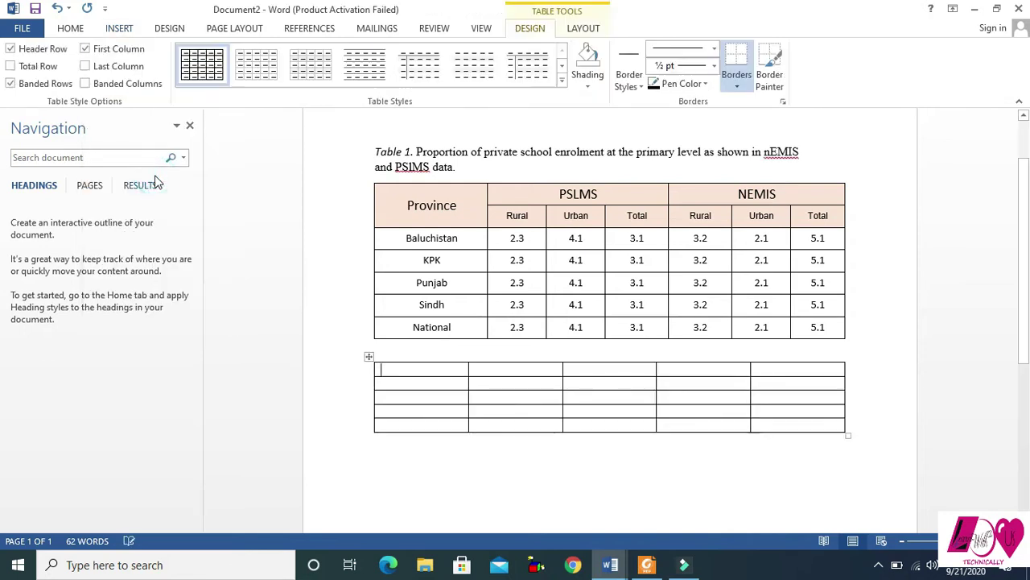
Step: Set the new table's row height to 0.3 inches
left_click(367, 357)
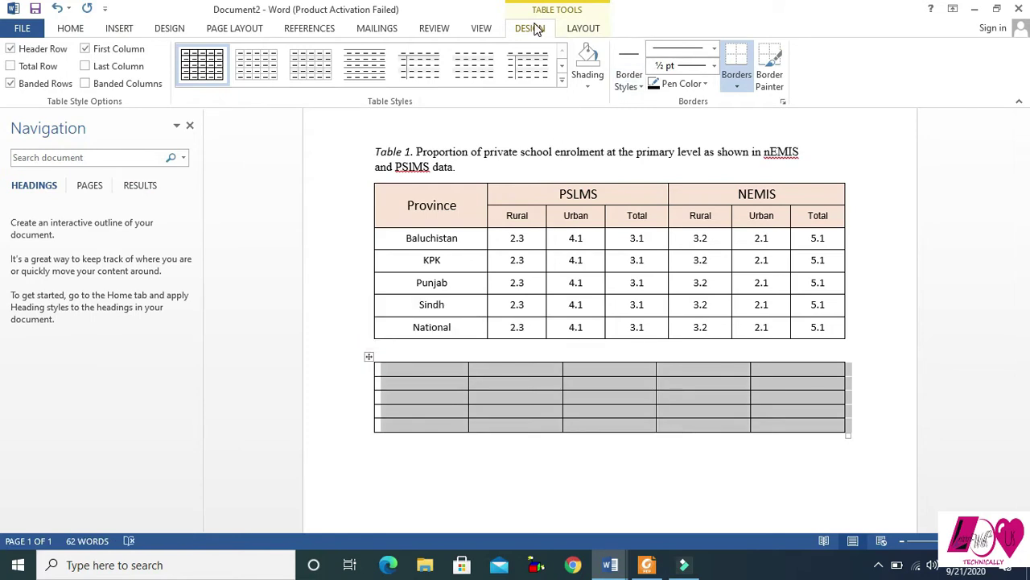
left_click(586, 28)
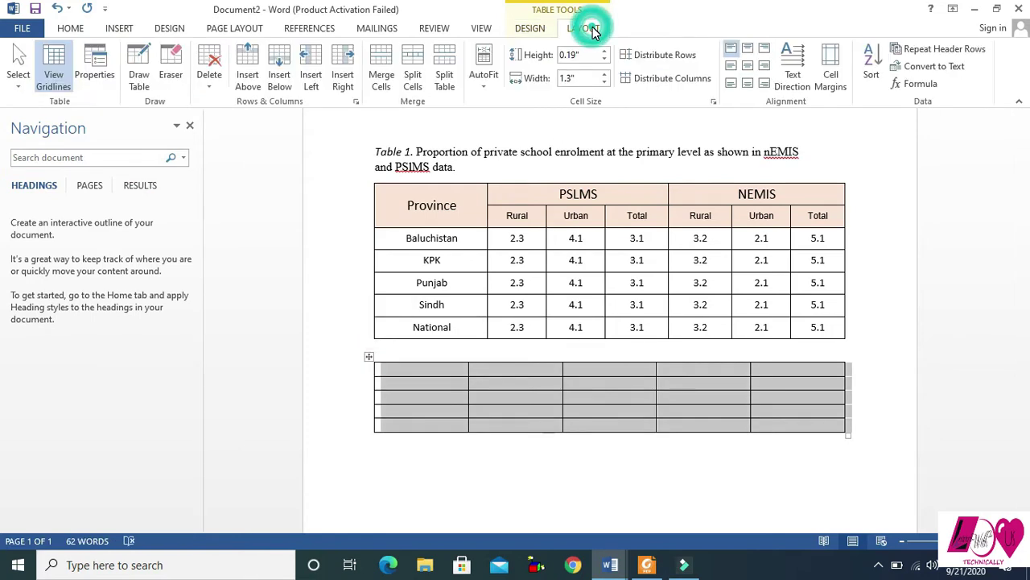
left_click(605, 51)
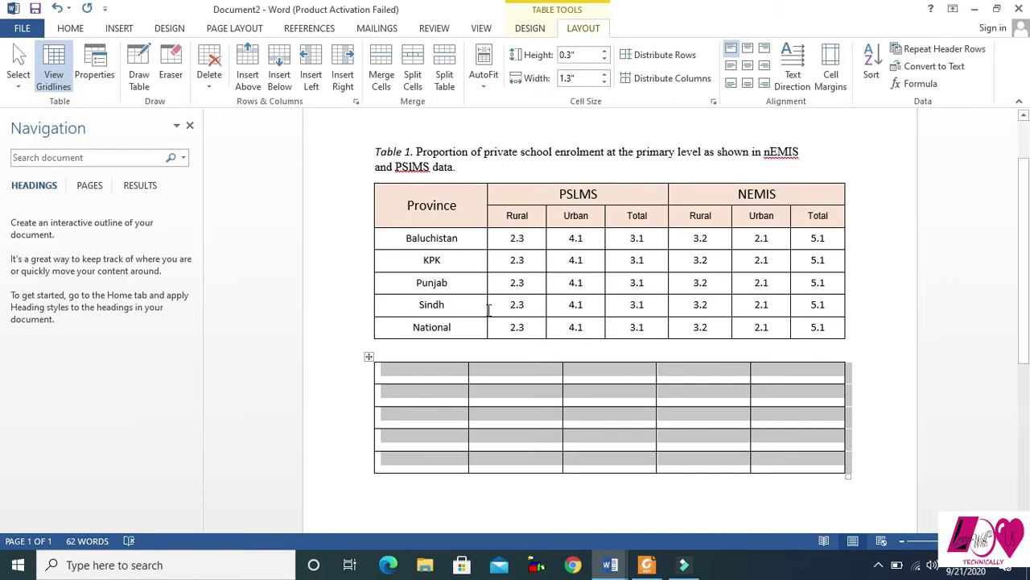
Step: Merge the top two cells of the new table's first column into one
left_click(415, 381)
key("alt+Tab")
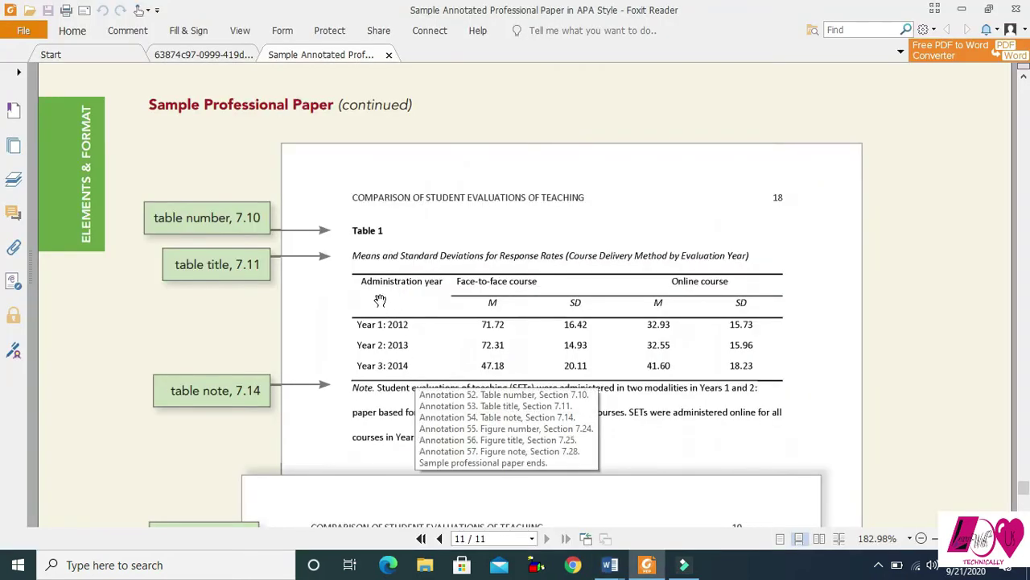
key("alt+Tab")
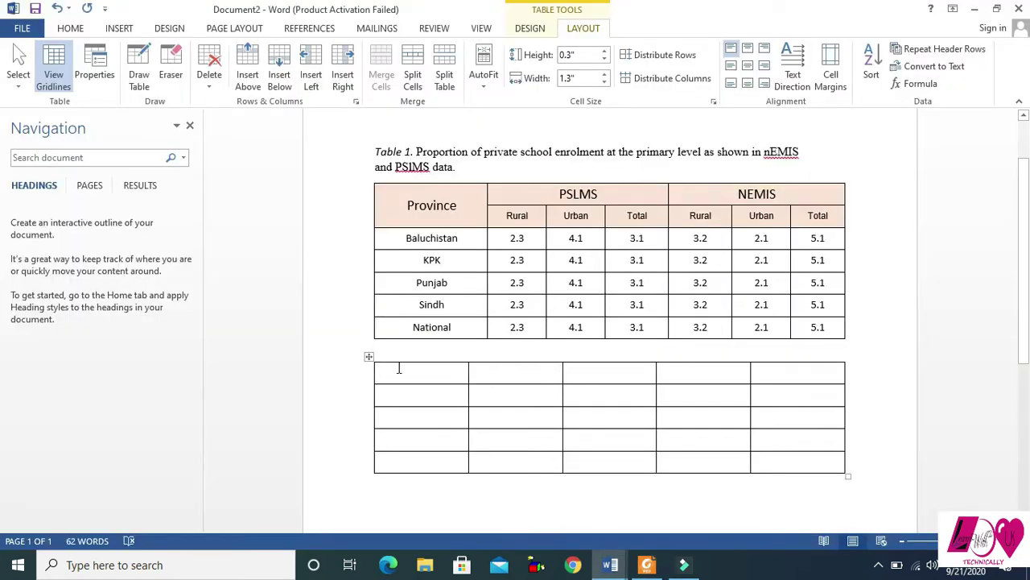
left_click_drag(390, 373, 421, 394)
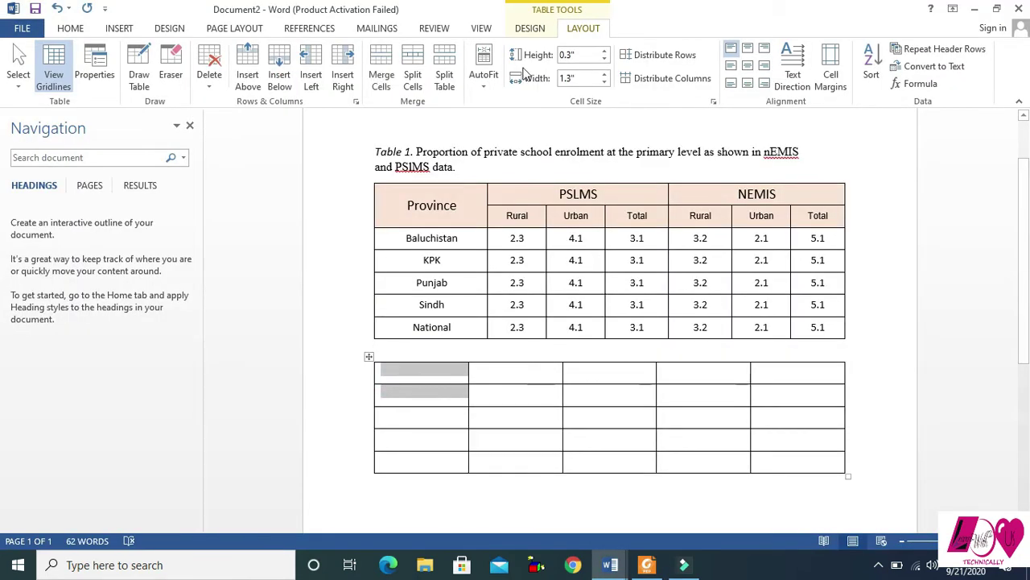
left_click(394, 66)
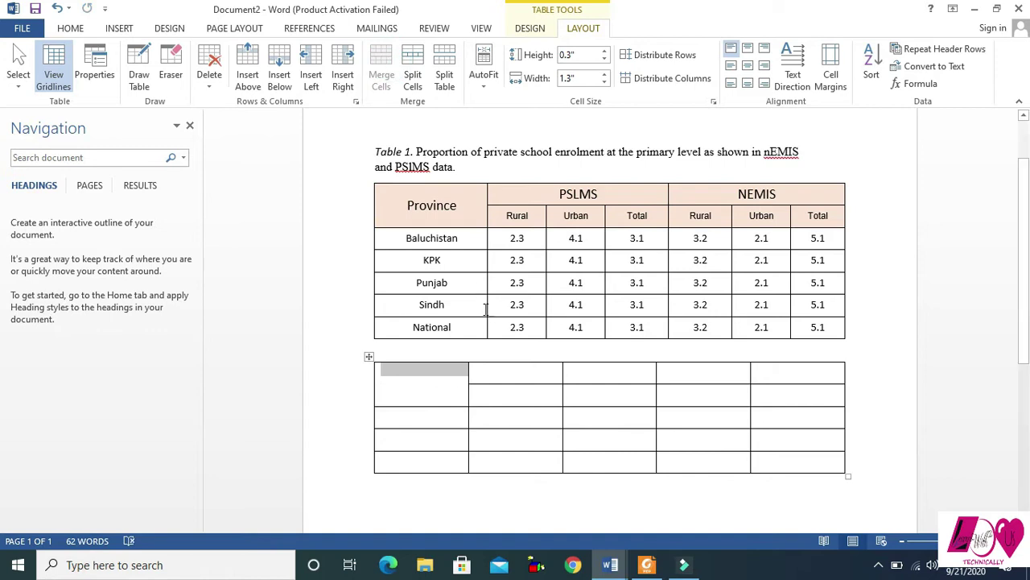
Step: Merge top-row cells two–three and four–five into two headings, checking the APA sample
key("alt+Tab")
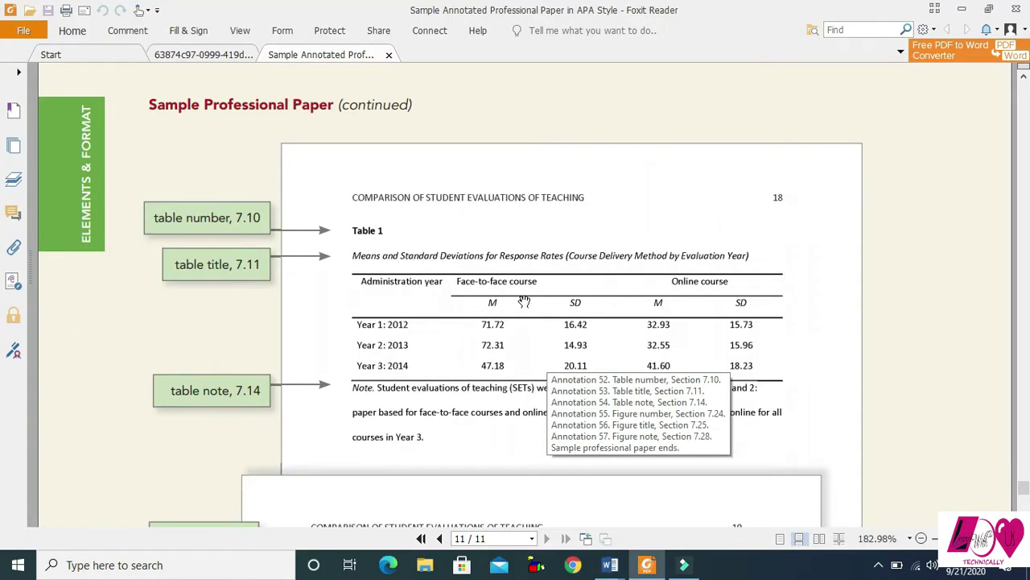
key("alt+Tab")
left_click_drag(501, 371, 598, 373)
left_click(383, 67)
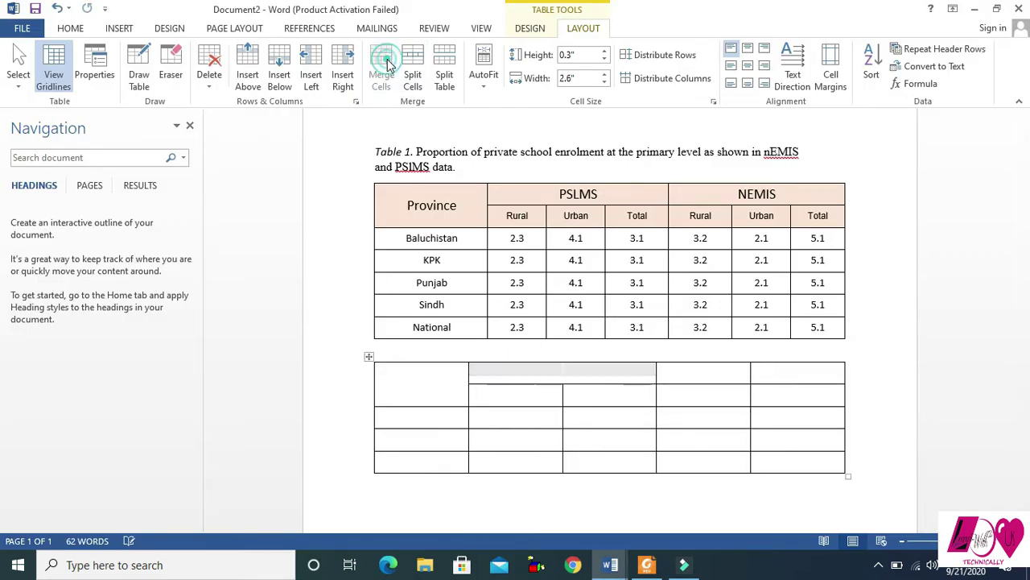
left_click(690, 373)
left_click_drag(766, 380, 779, 386)
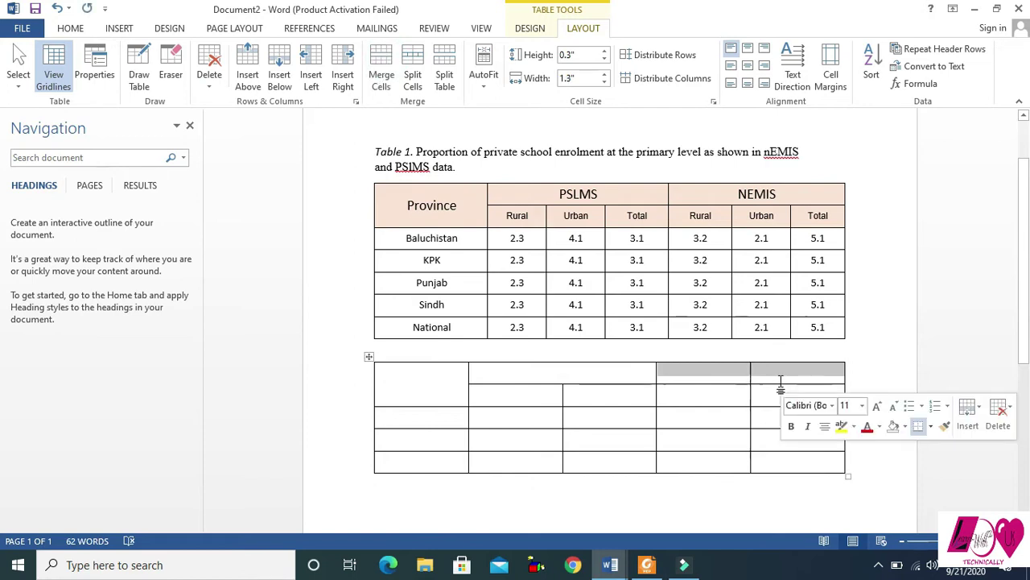
left_click(382, 71)
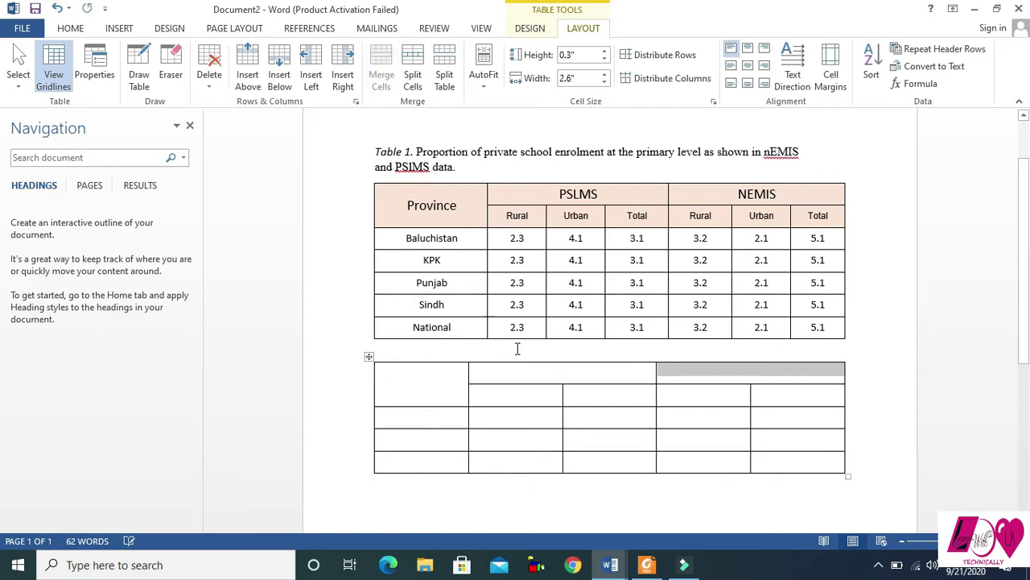
left_click(516, 393)
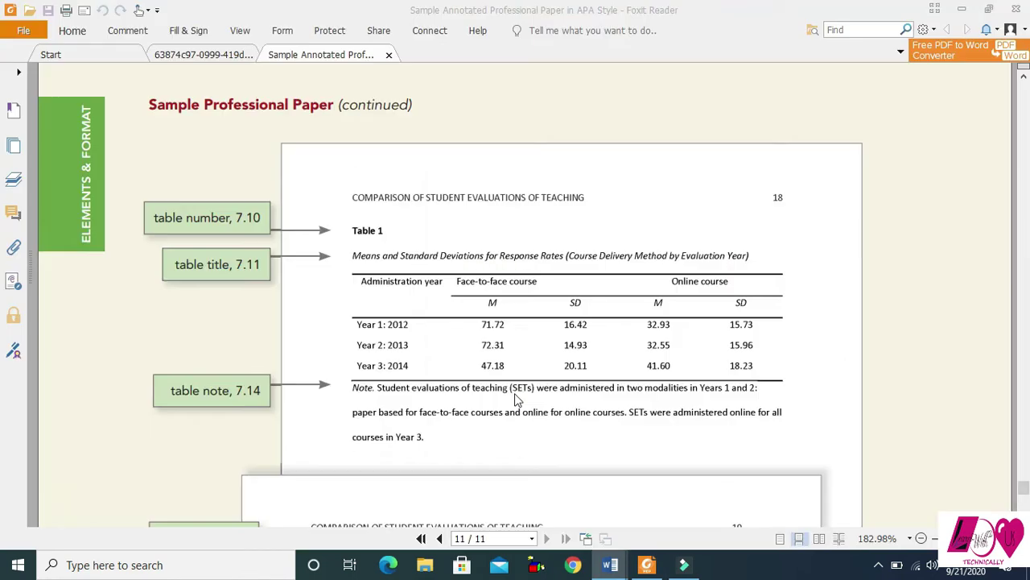
key("alt+Tab")
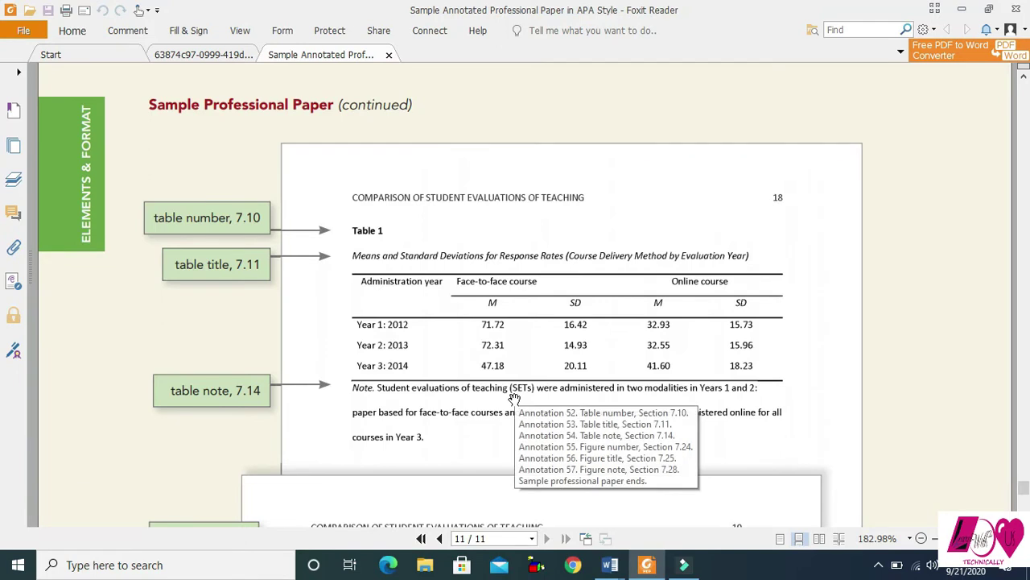
key("alt+Tab")
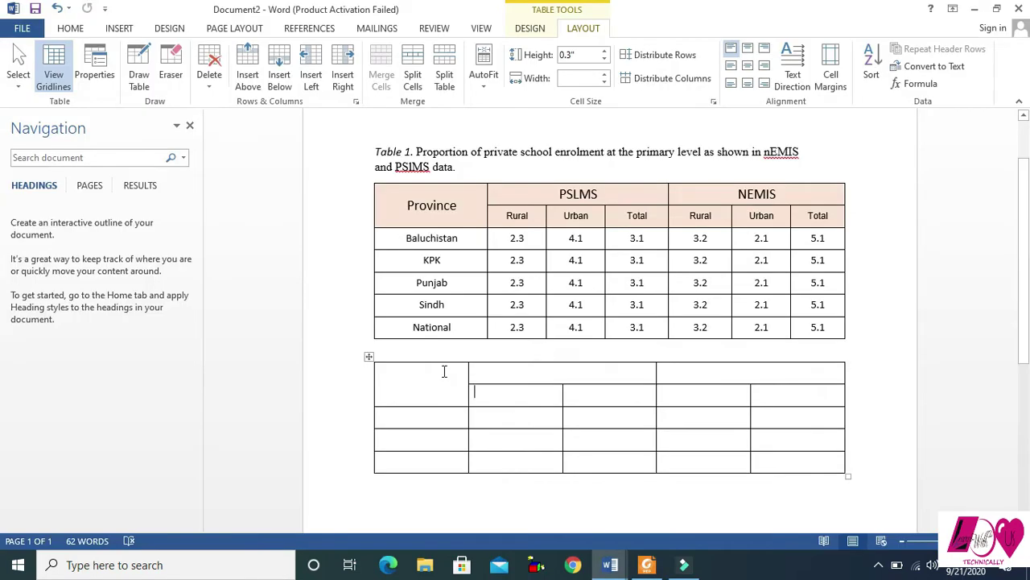
key("alt+Tab")
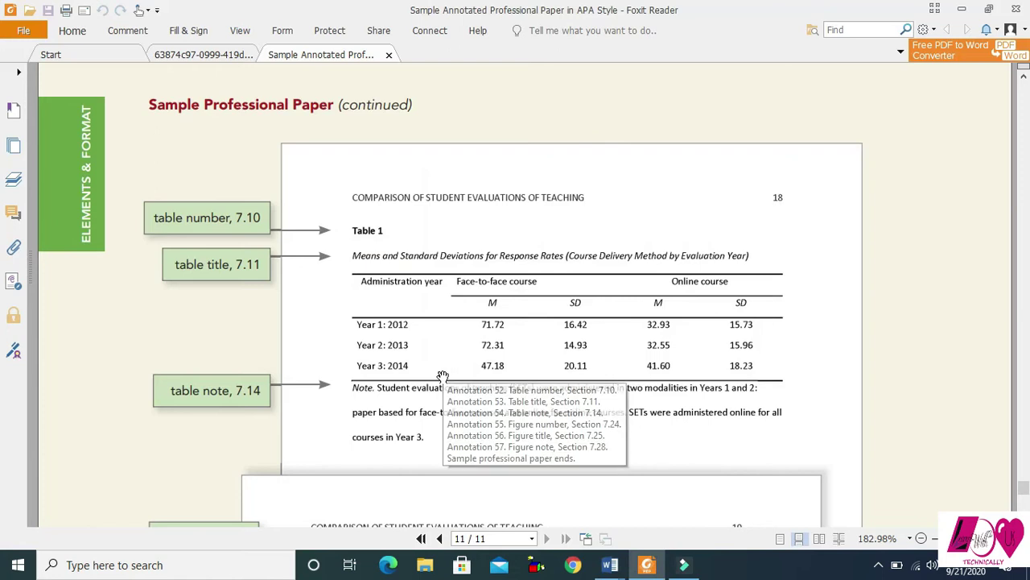
key("alt+Tab")
Step: Paste Table 1's Administration Year, Face-to-face course and Online course headings into the top row, aligned top left
mouse_move(610, 563)
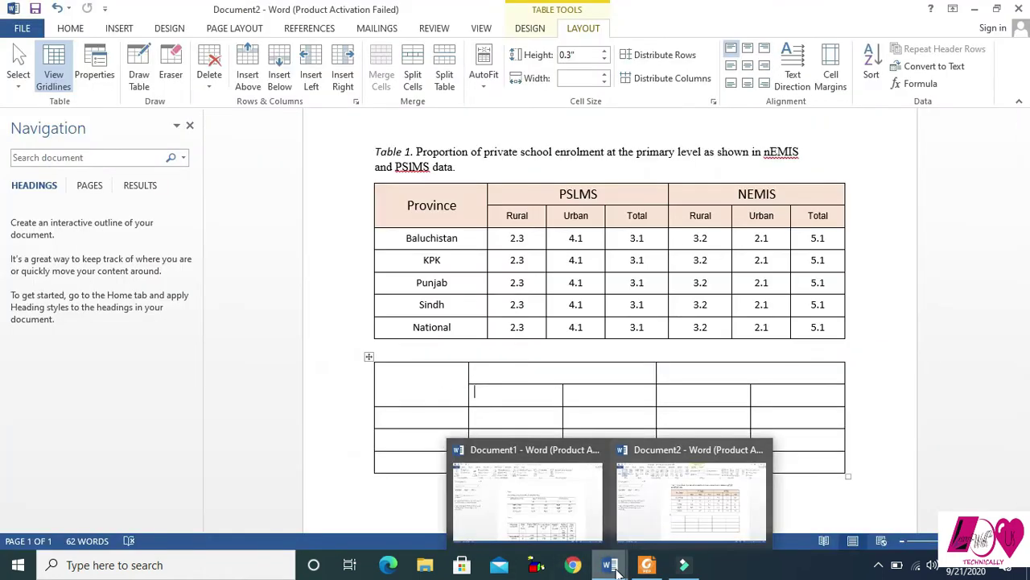
left_click(544, 475)
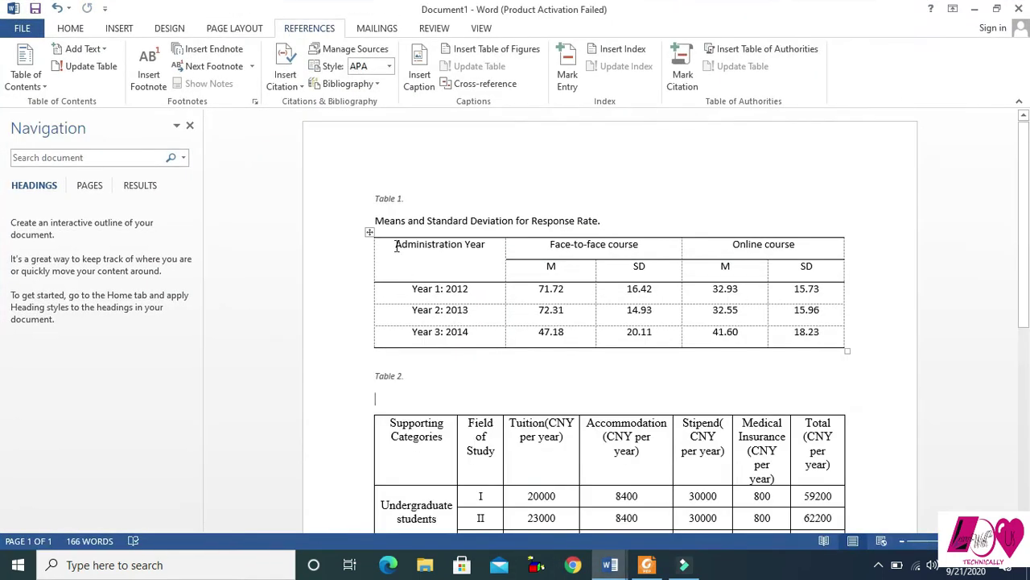
left_click_drag(396, 247, 779, 251)
key("ctrl+c")
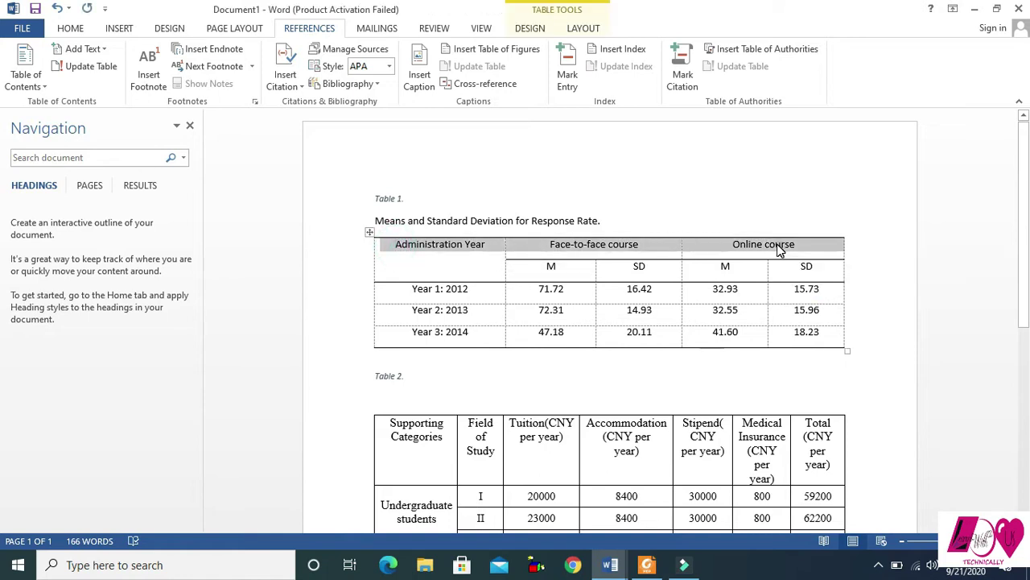
key("alt+Tab")
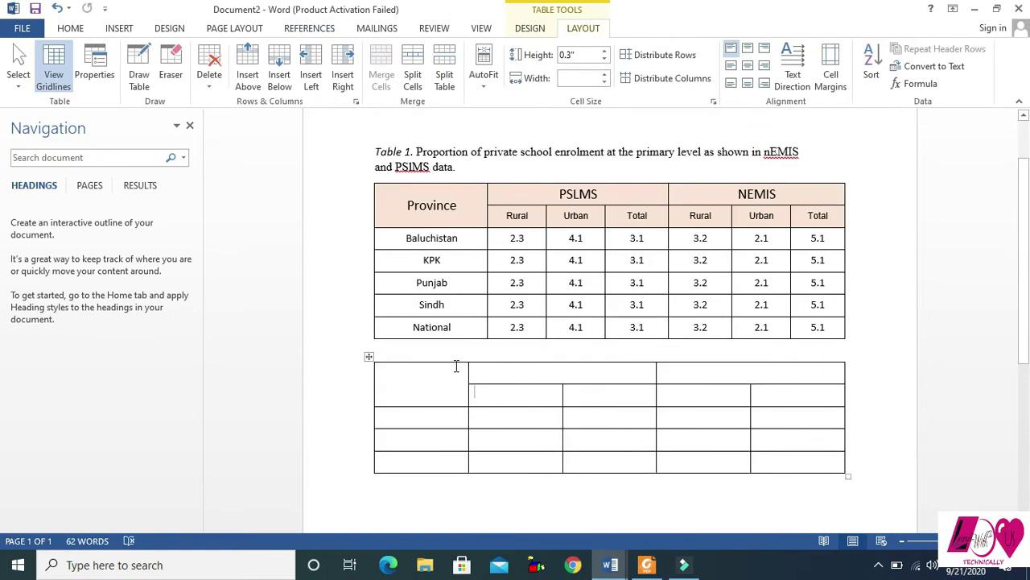
left_click_drag(432, 367, 733, 373)
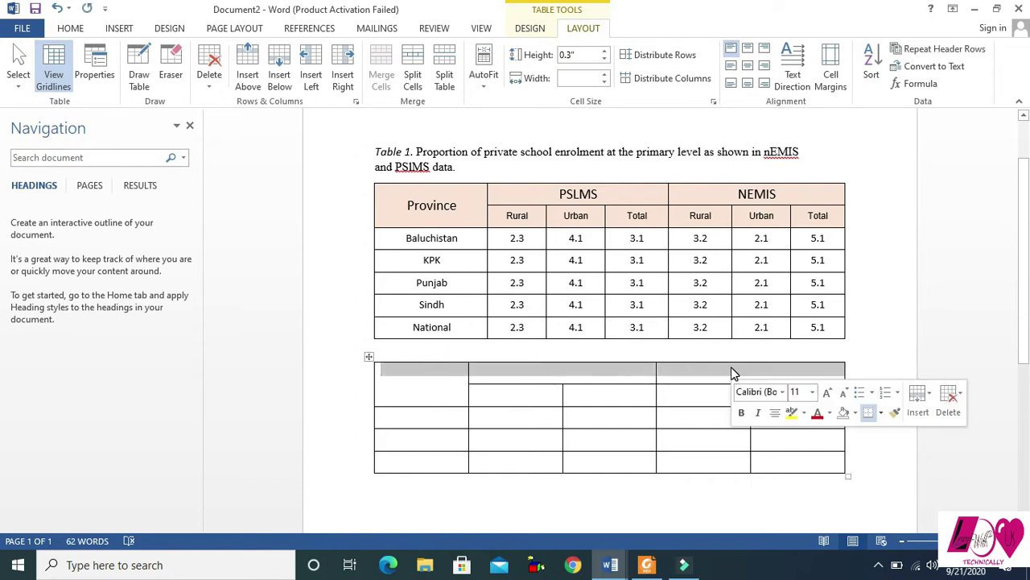
key("ctrl+v")
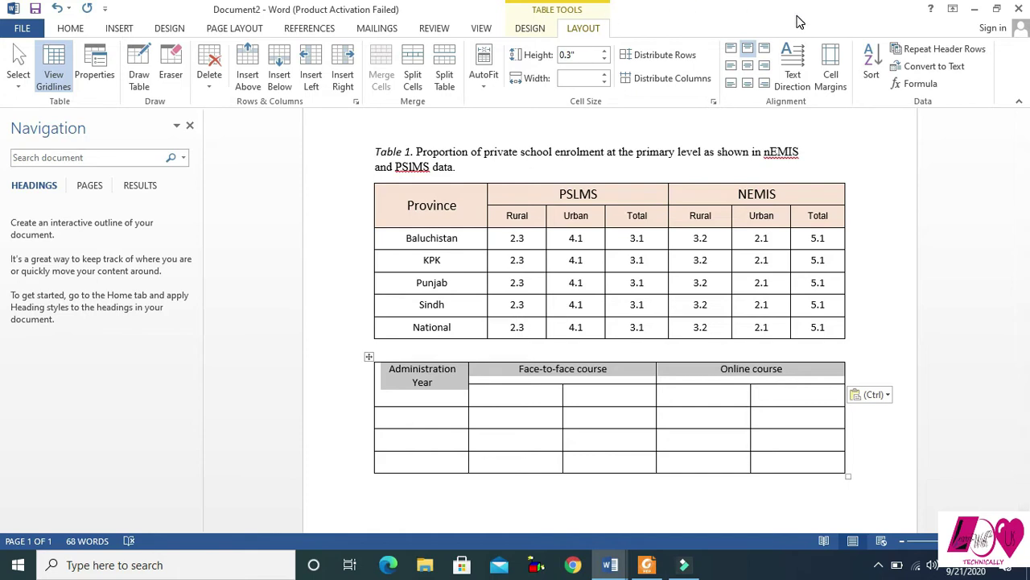
left_click(734, 50)
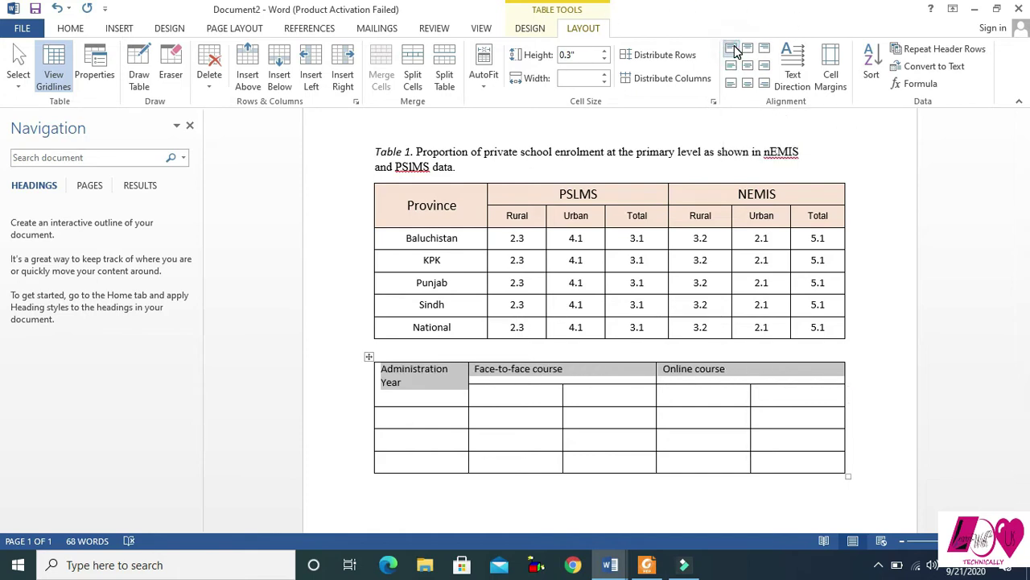
Step: Centre the headings and paste the M, SD, M, SD subheadings from Table 1
left_click(748, 50)
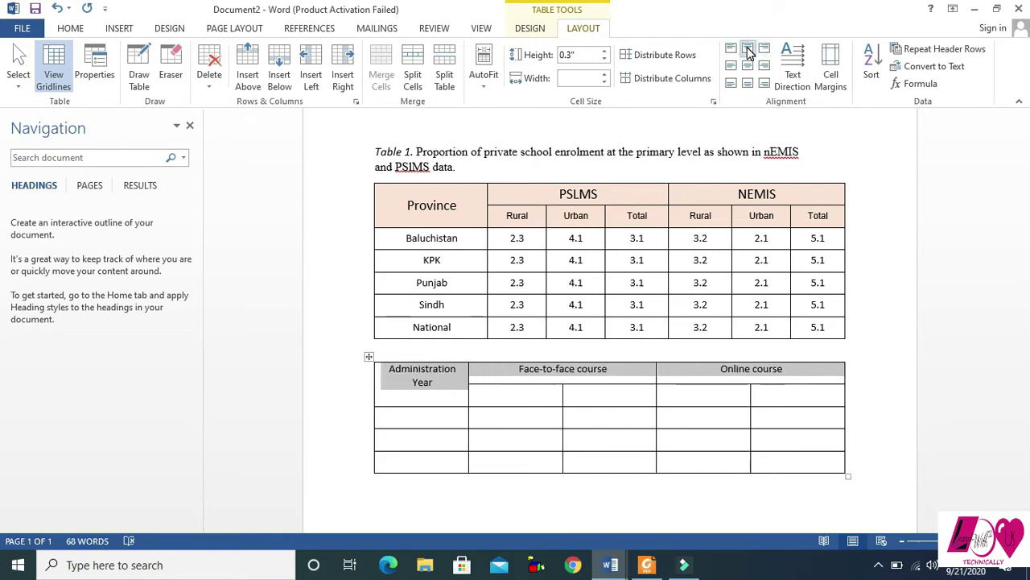
left_click(507, 397)
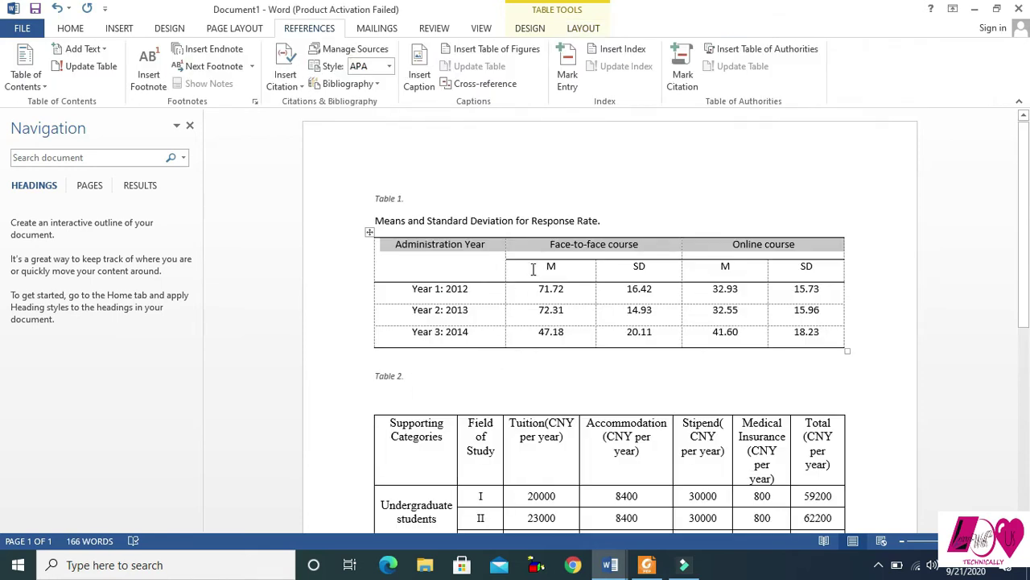
left_click_drag(533, 269, 803, 278)
key("ctrl+c")
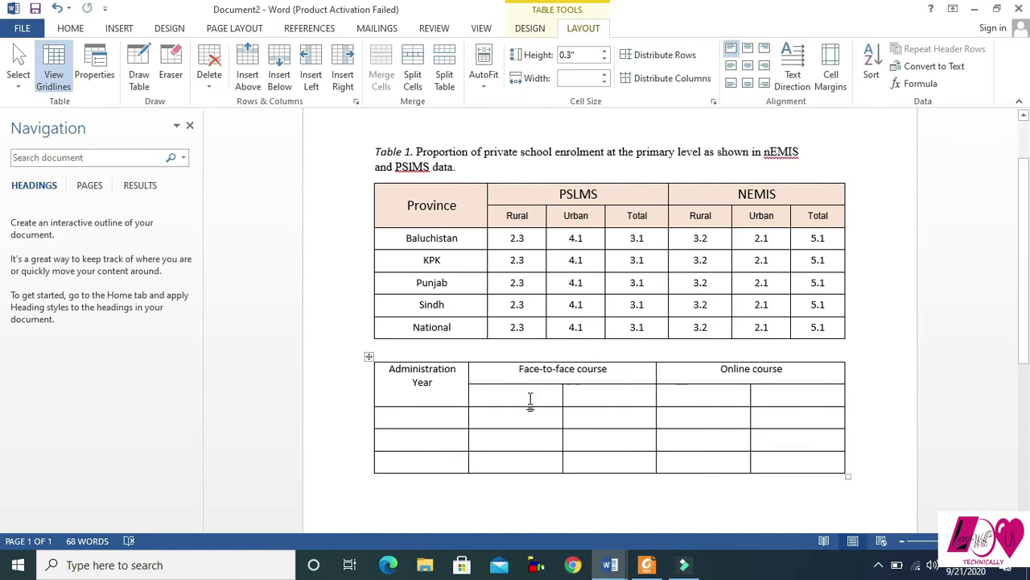
left_click_drag(510, 395, 771, 400)
key("ctrl+v")
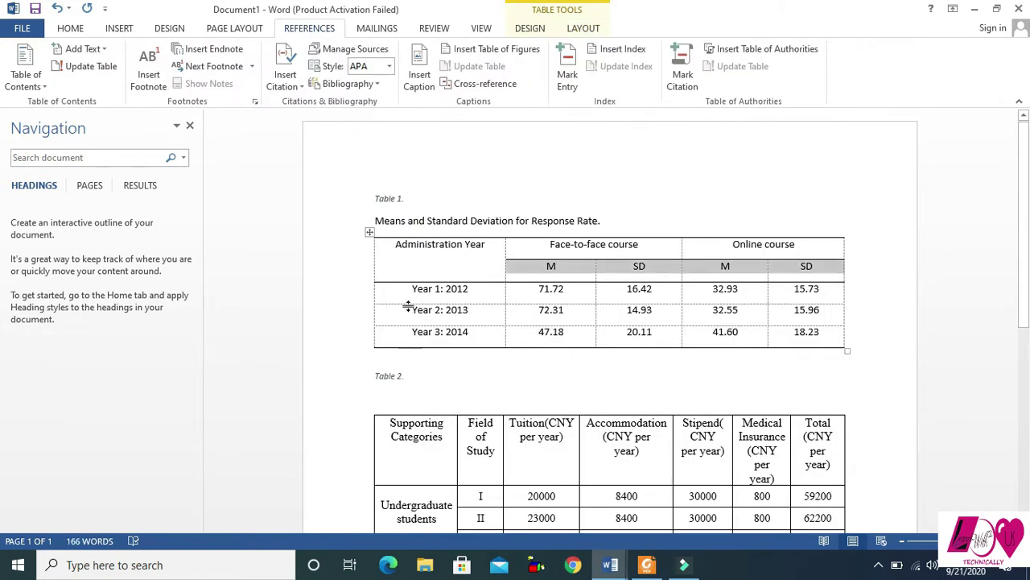
Step: Paste Table 1's Year 1: 2012 to Year 3: 2014 data rows into the new table
left_click_drag(408, 291, 789, 338)
key("ctrl+c")
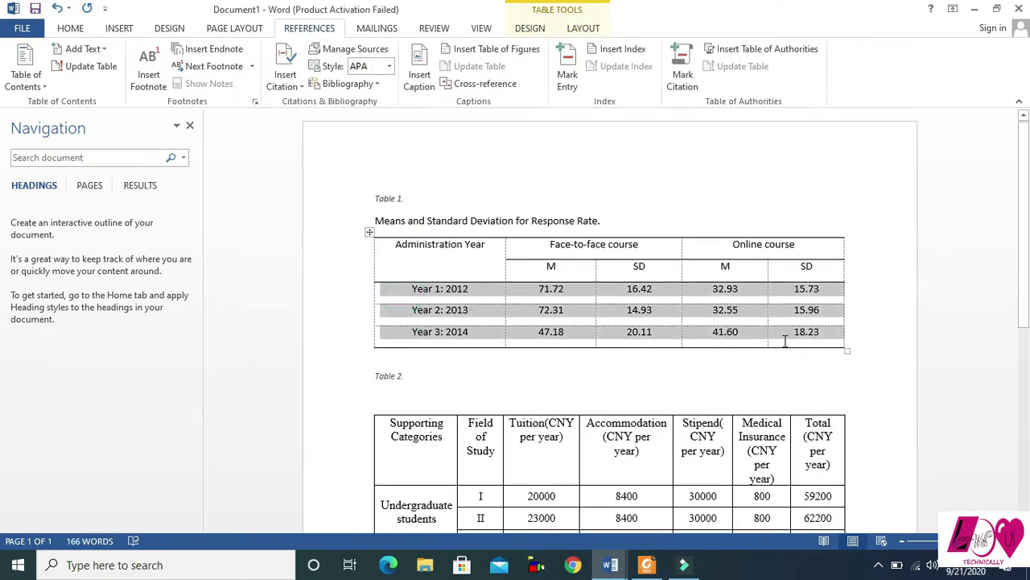
key("alt+Tab")
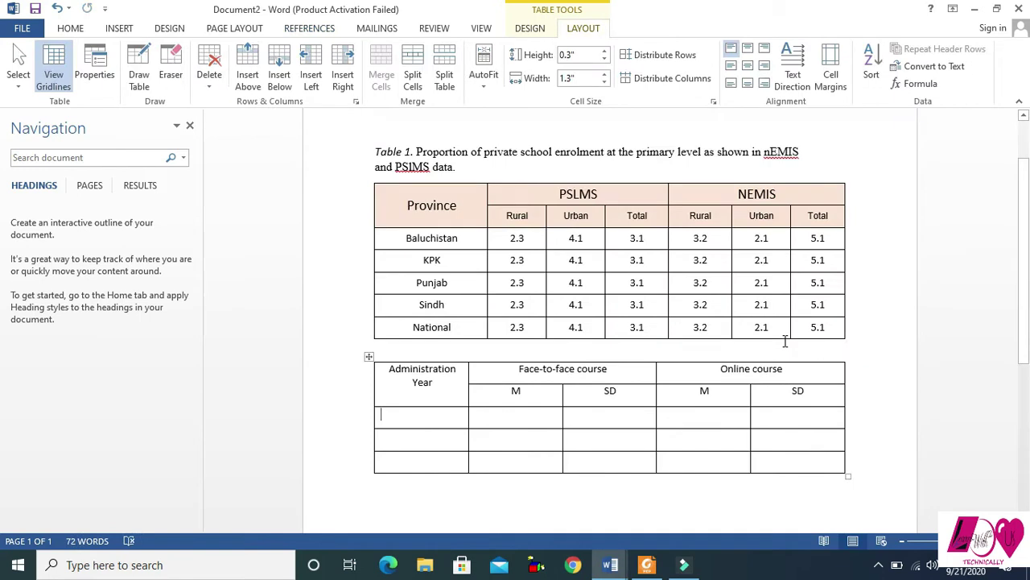
left_click_drag(417, 415, 813, 462)
key("ctrl+v")
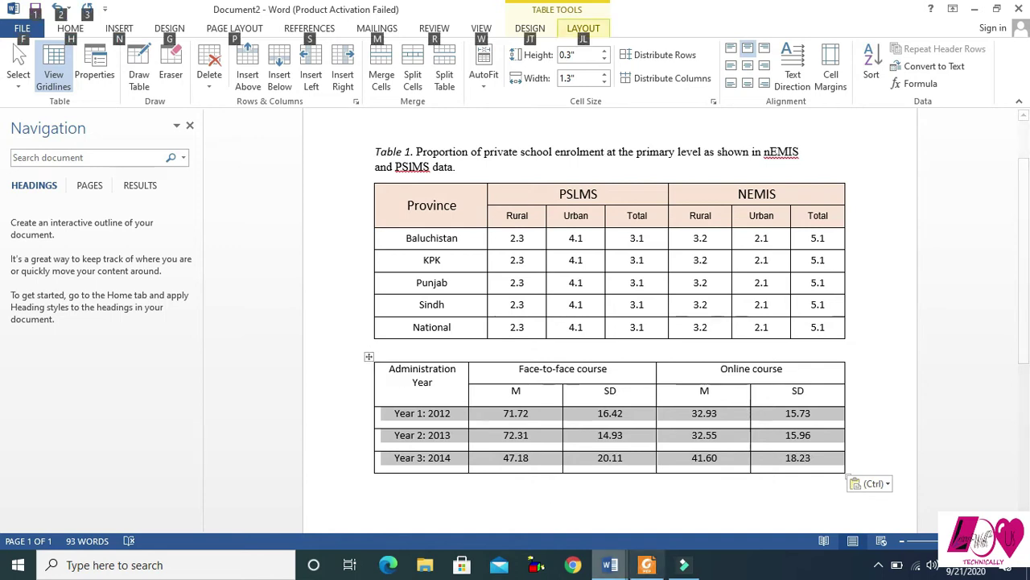
key("alt+Tab")
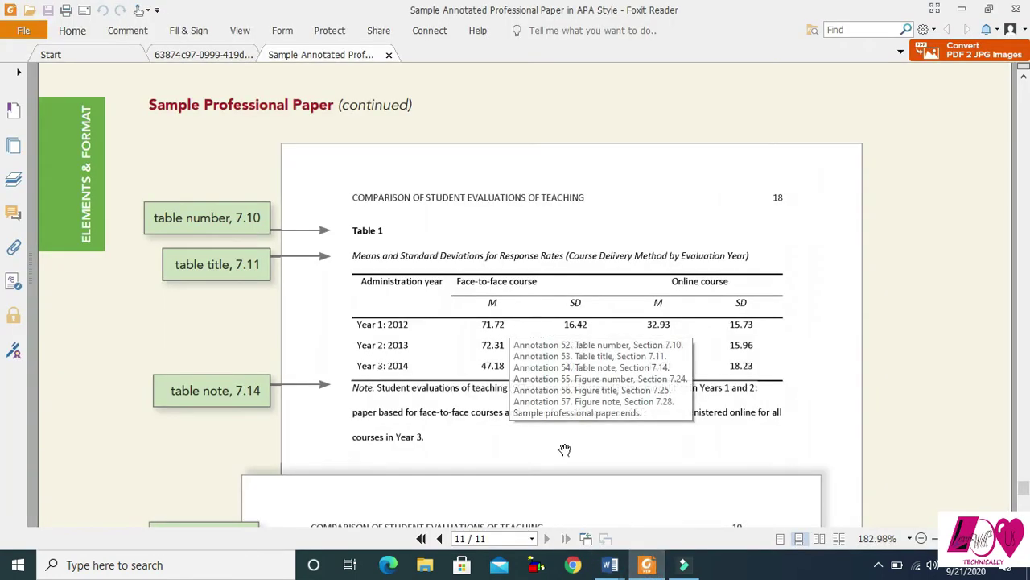
key("alt+Tab")
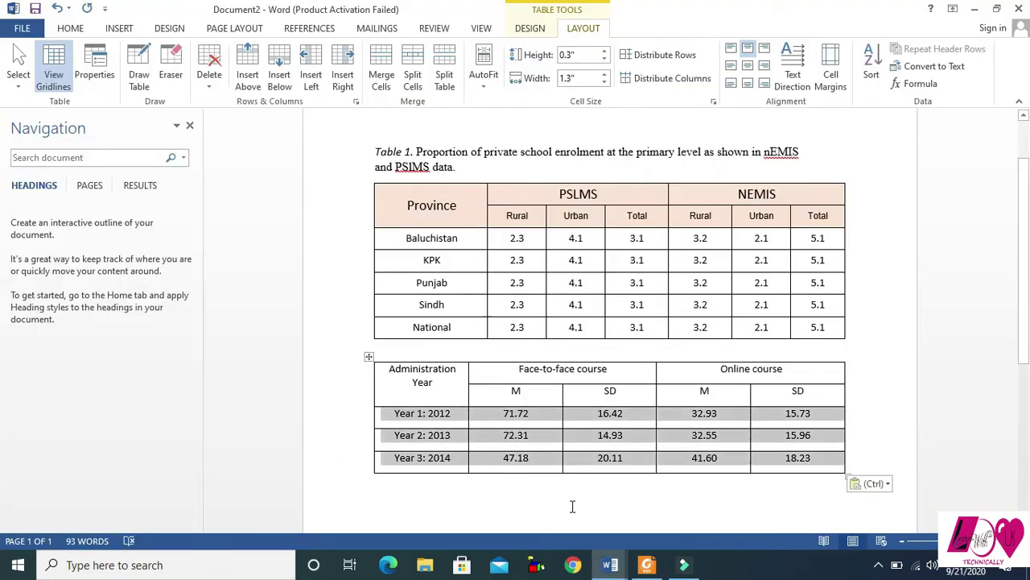
Step: Remove the second table's left, right and inside borders, keeping only top and bottom rules
left_click(367, 355)
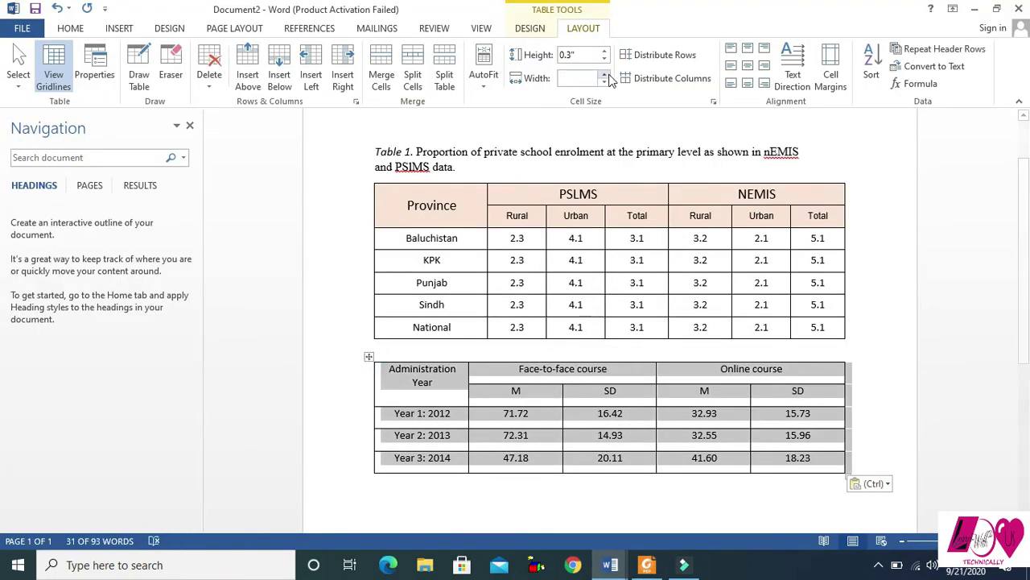
left_click(532, 28)
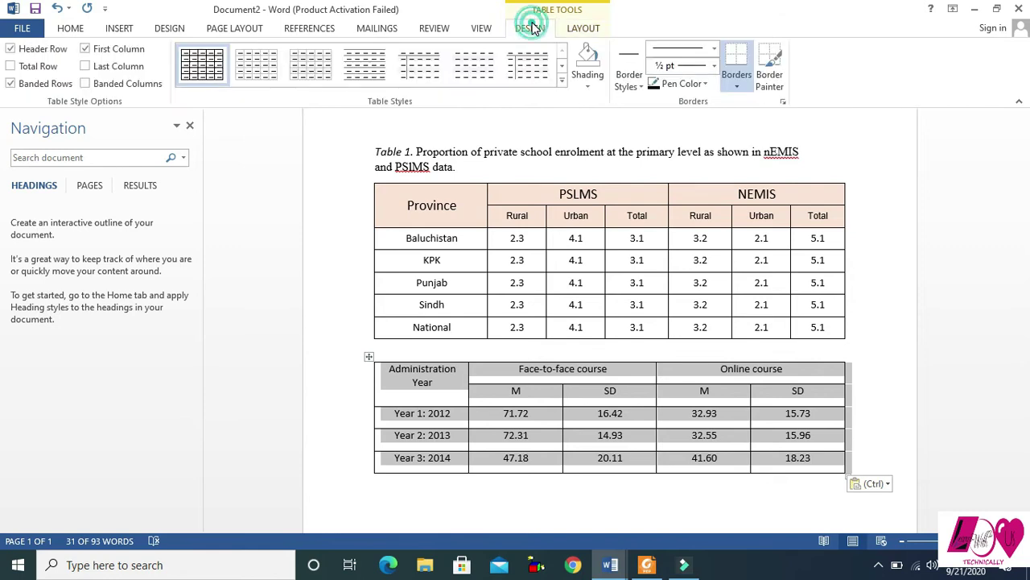
left_click(738, 87)
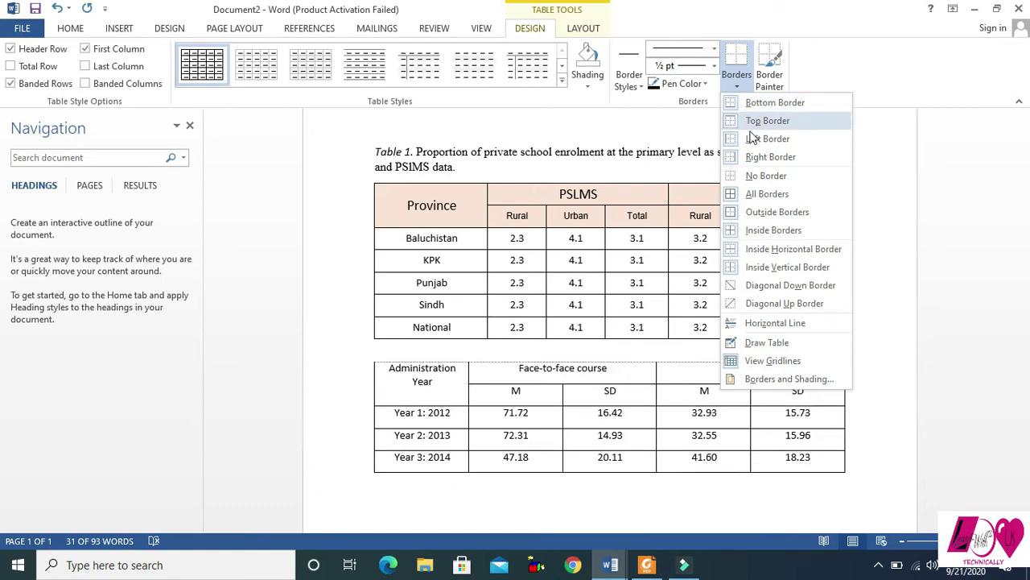
left_click(751, 139)
left_click(737, 84)
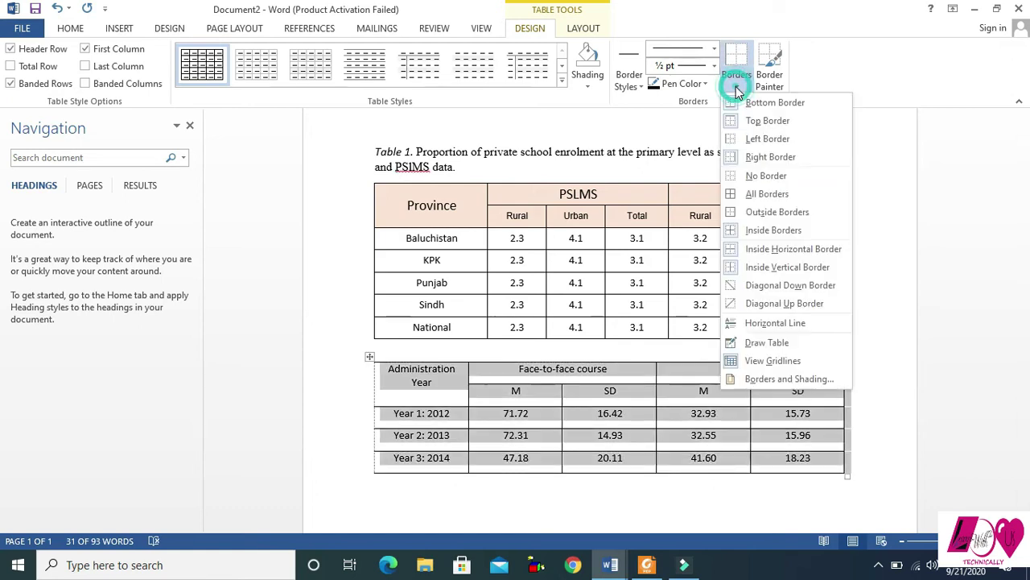
left_click(751, 157)
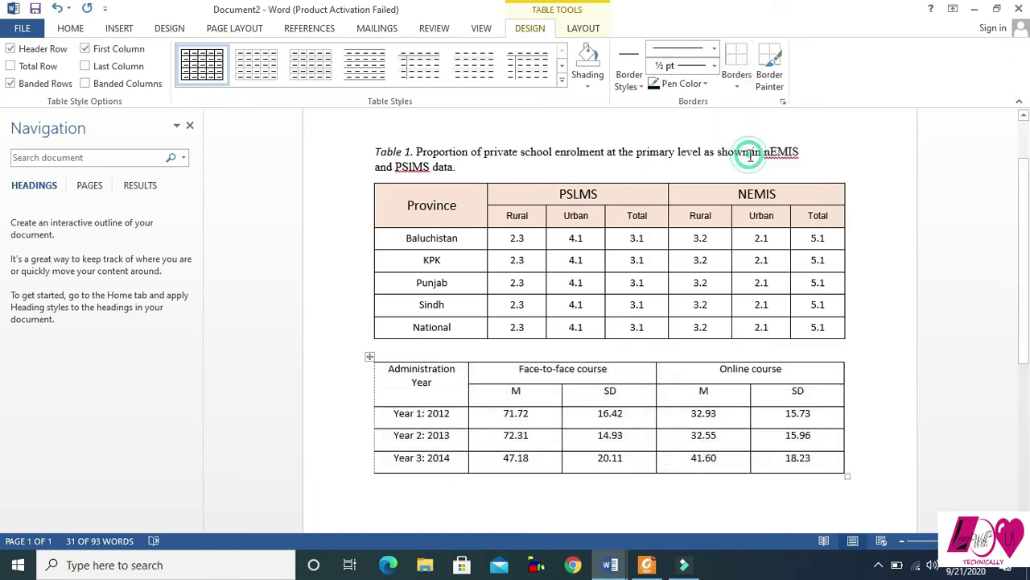
left_click(736, 85)
left_click(751, 231)
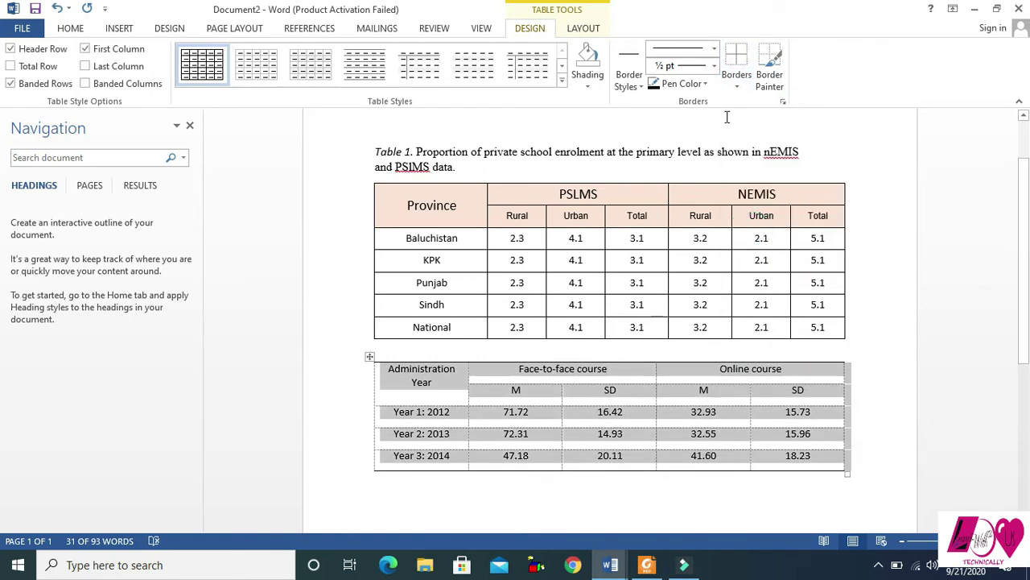
left_click(737, 86)
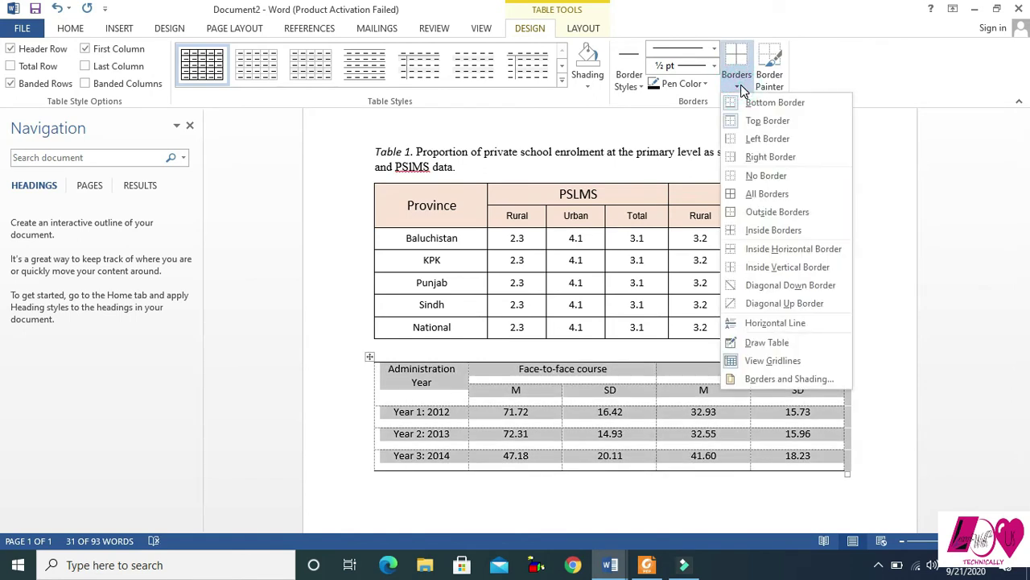
left_click(480, 382)
left_click(524, 376)
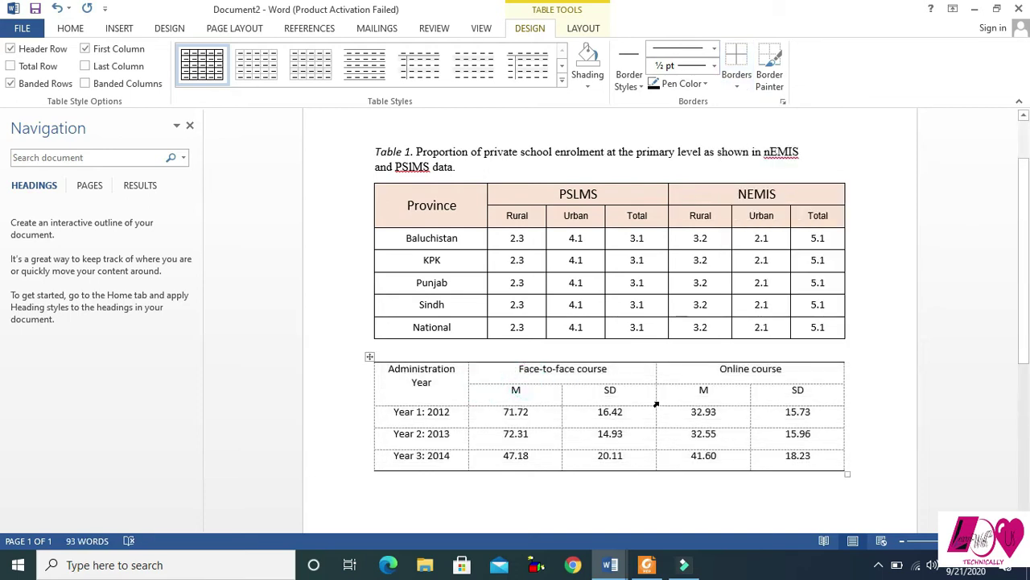
key("alt+Tab")
key("alt+Tab")
Step: Add bottom borders under the Face-to-face course and Online course headings and the M/SD row
left_click_drag(797, 375, 524, 372)
left_click(744, 87)
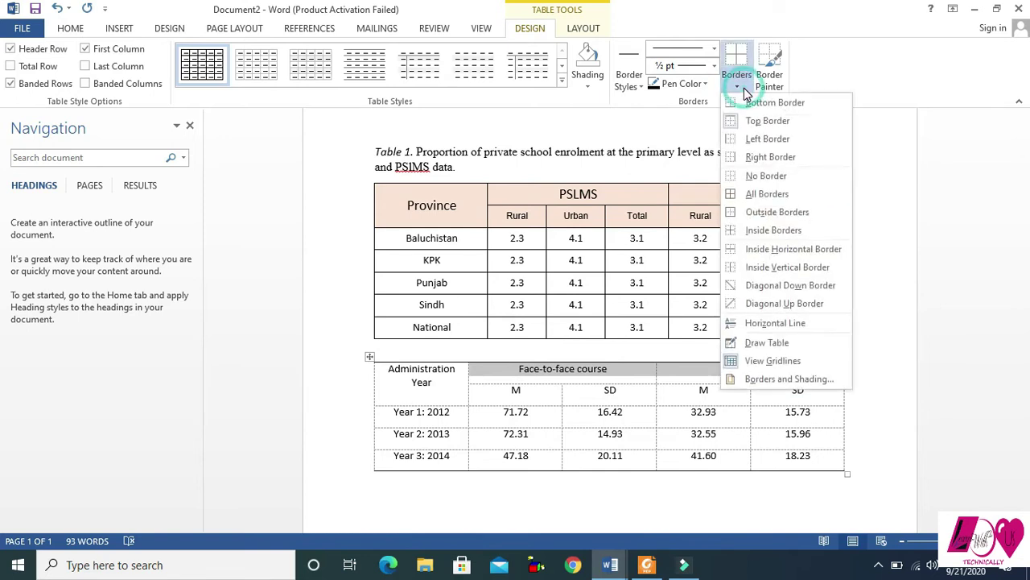
left_click(748, 103)
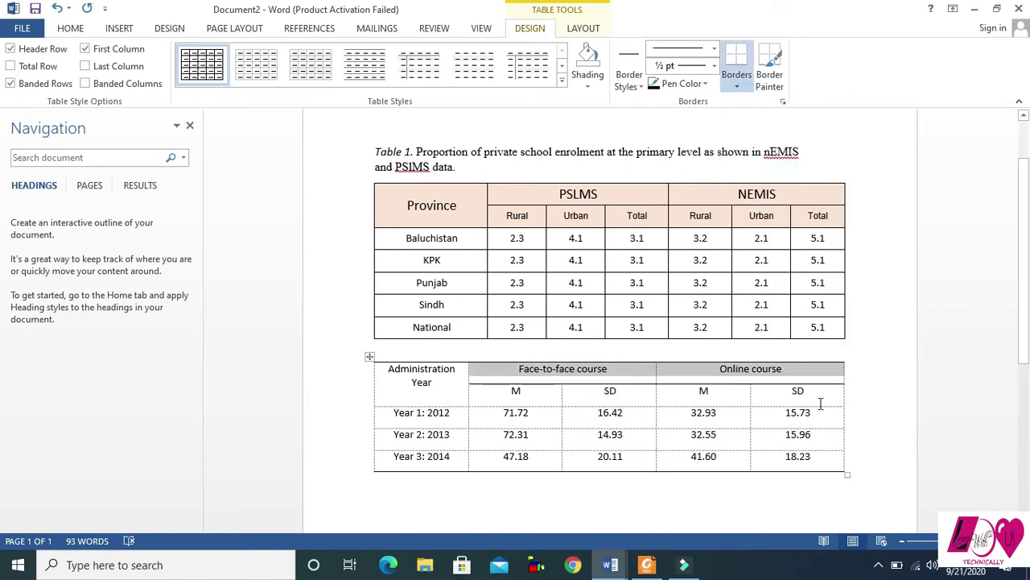
left_click_drag(823, 395, 524, 394)
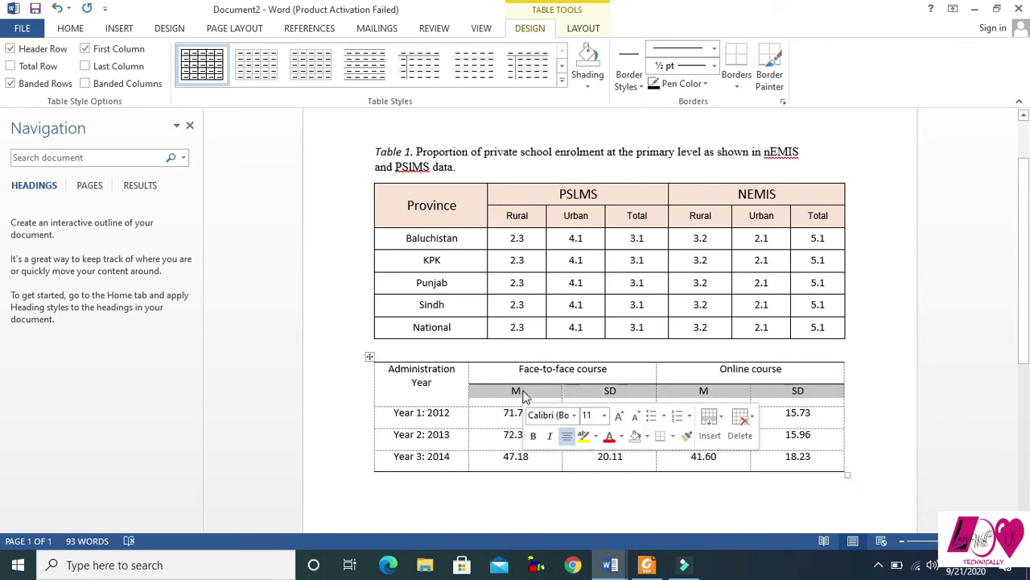
left_click(739, 87)
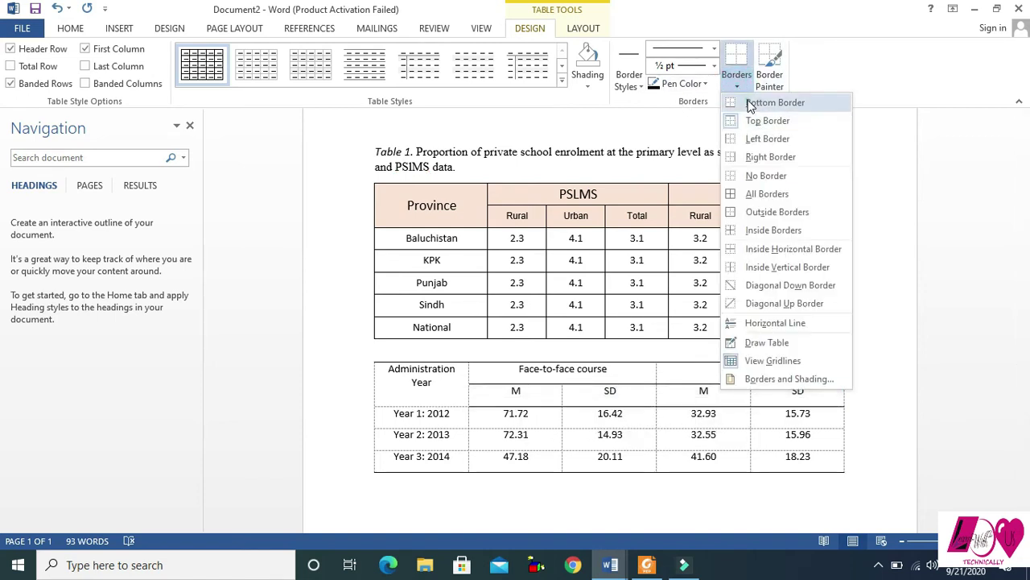
left_click(755, 103)
left_click(443, 390)
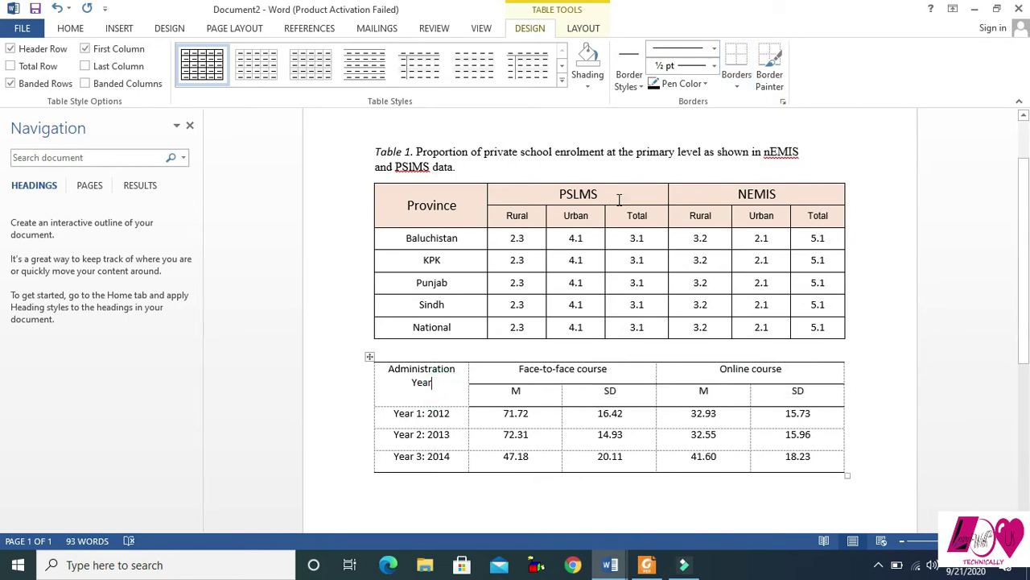
left_click(736, 79)
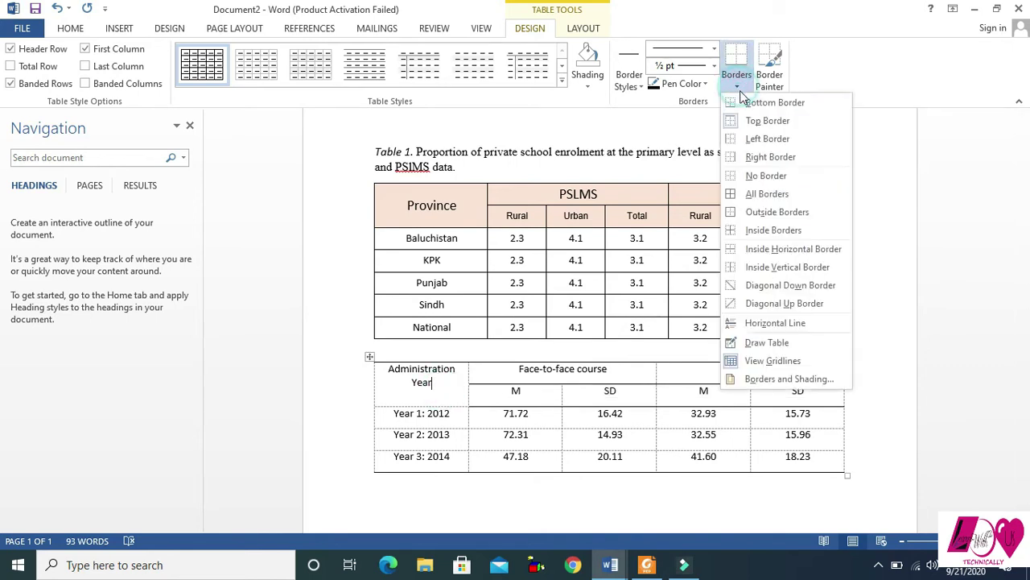
left_click(754, 103)
key("alt+j")
key("l")
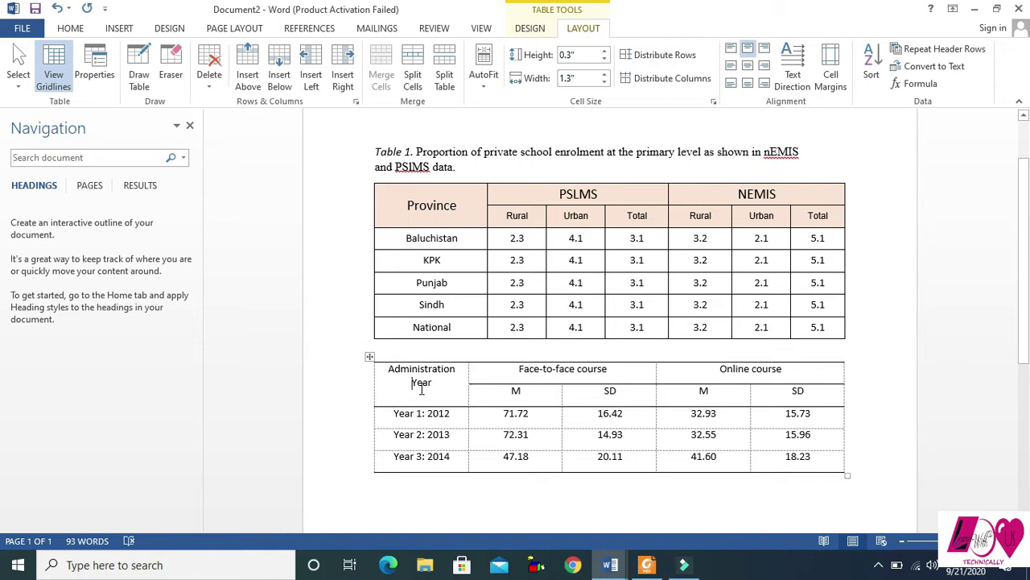
Step: Turn off View Gridlines for the second table and compare it with the APA sample
left_click(370, 357)
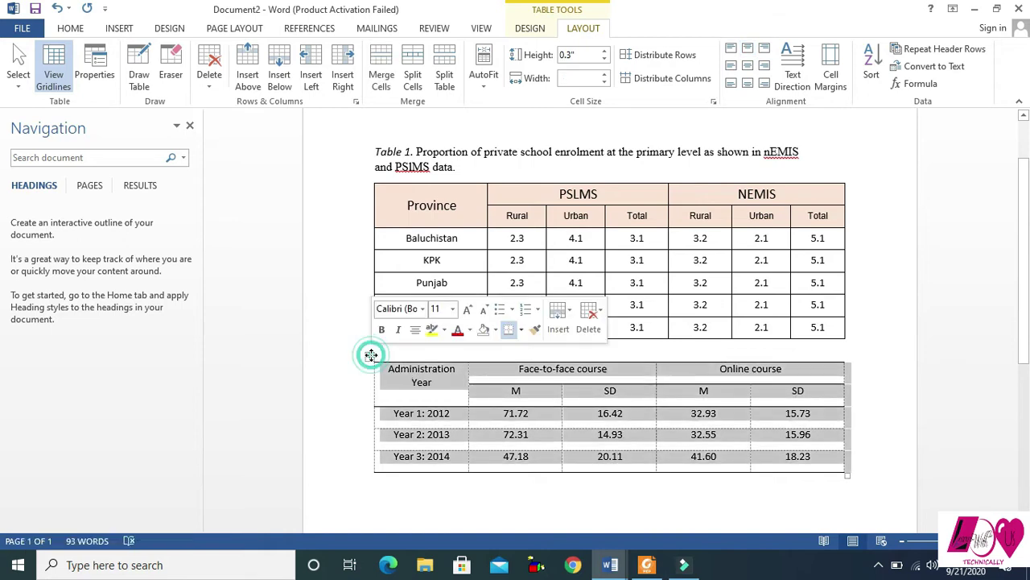
left_click(51, 80)
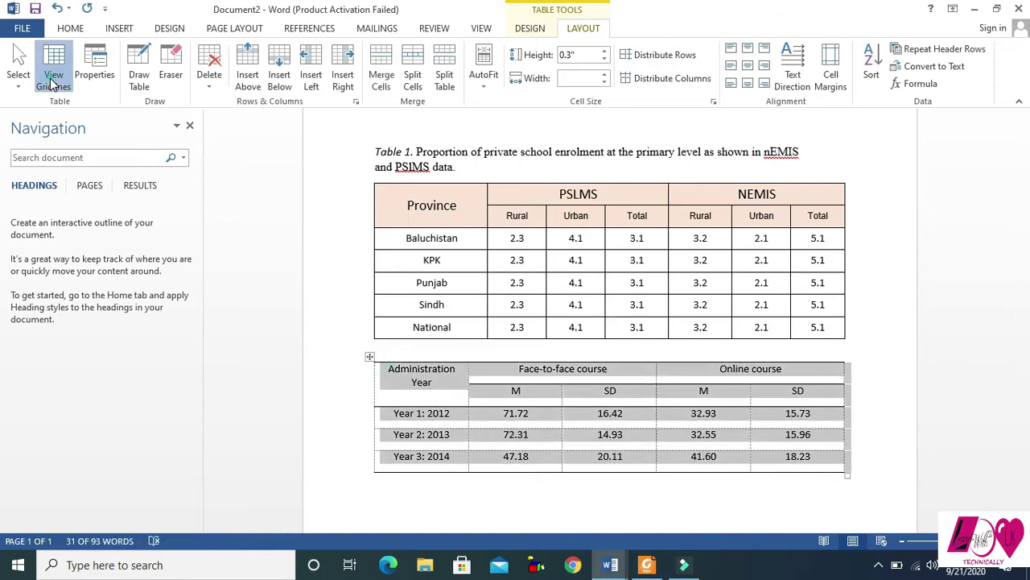
left_click(561, 395)
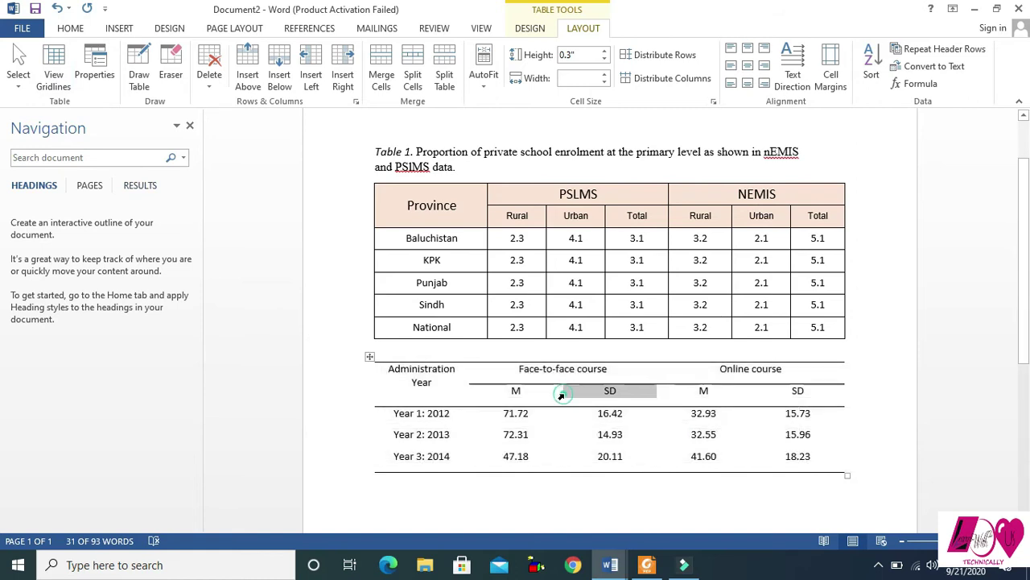
left_click(877, 397)
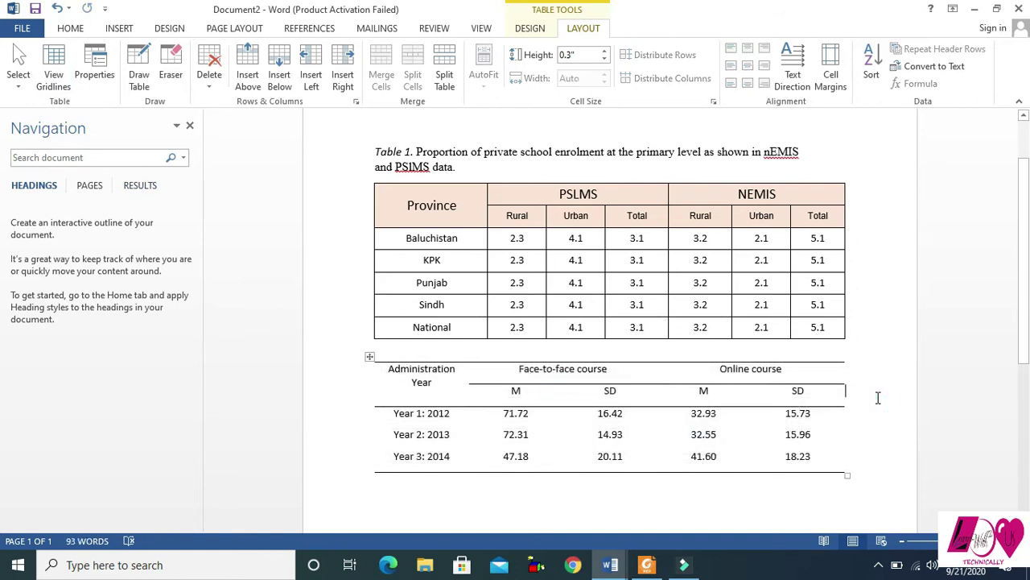
left_click(369, 357)
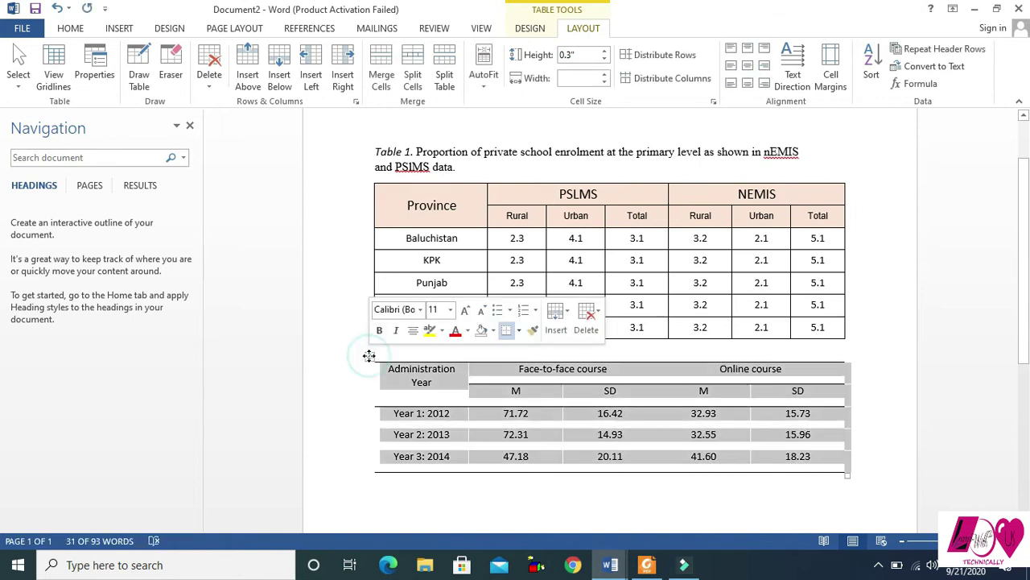
left_click(41, 76)
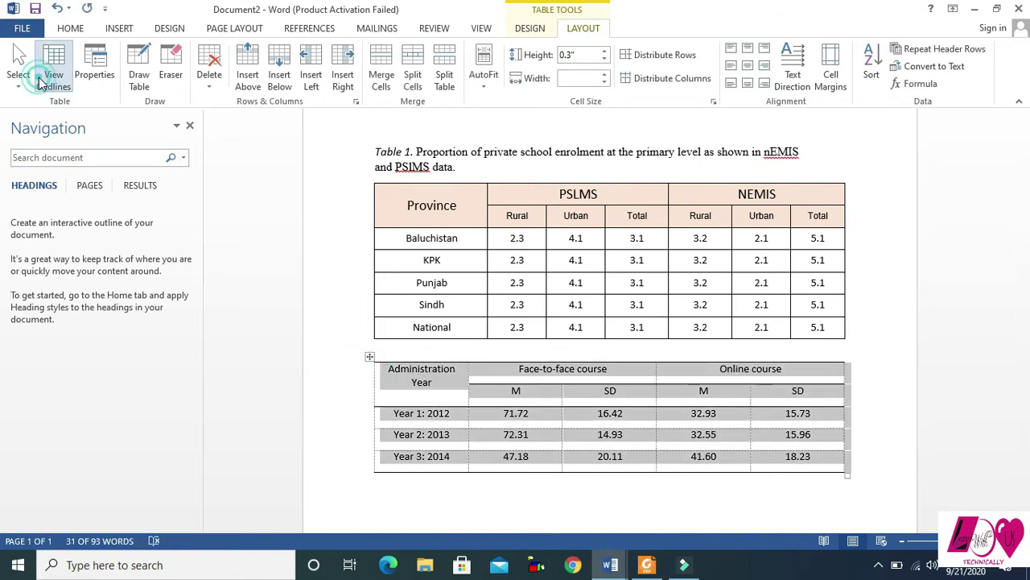
left_click(576, 400)
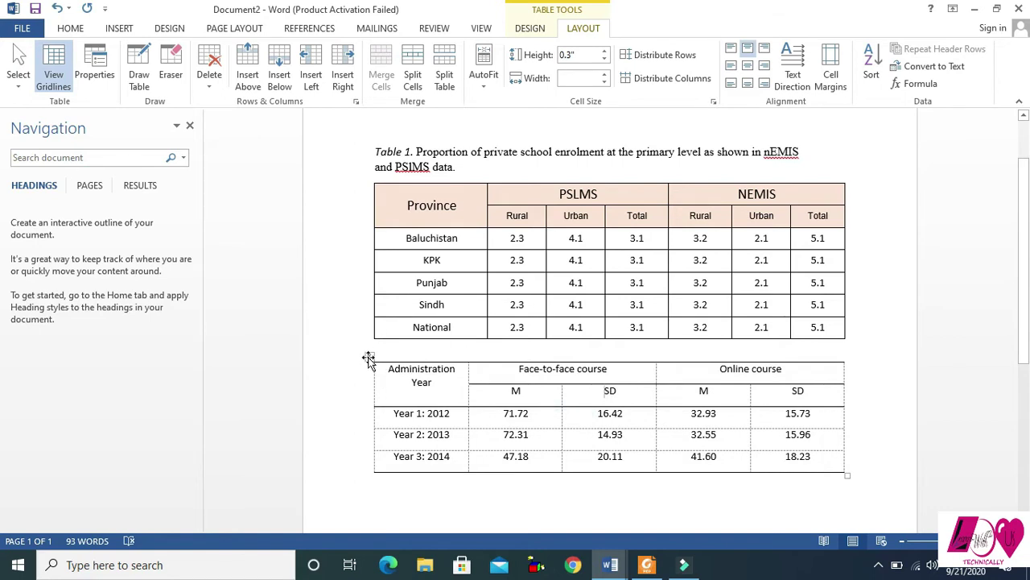
left_click(369, 358)
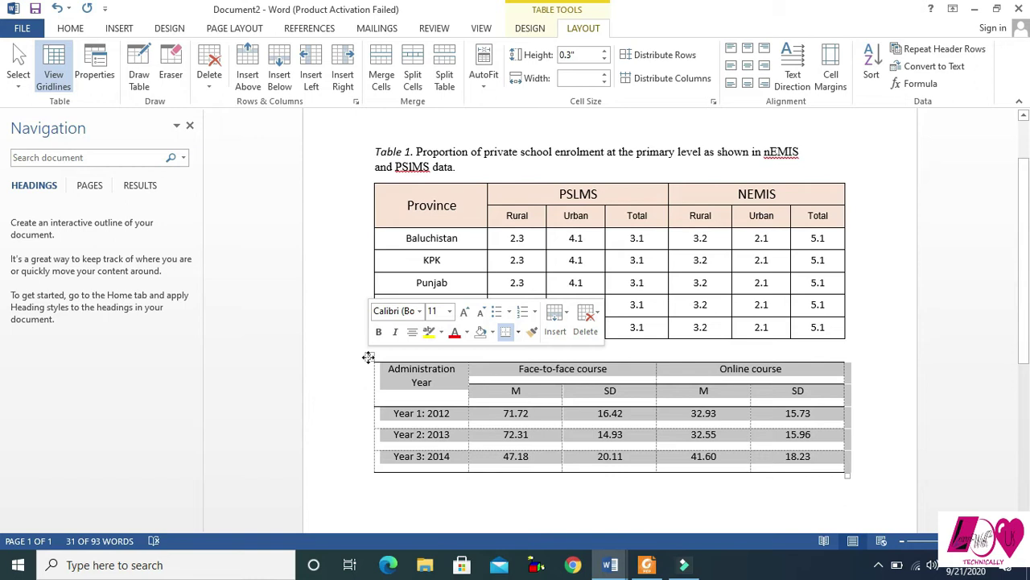
left_click(56, 79)
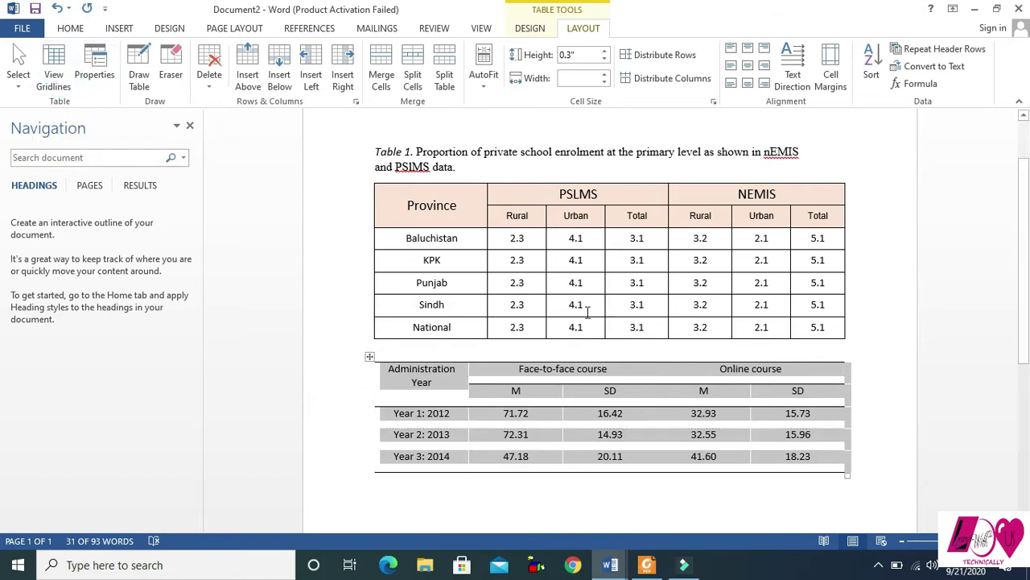
left_click(880, 406)
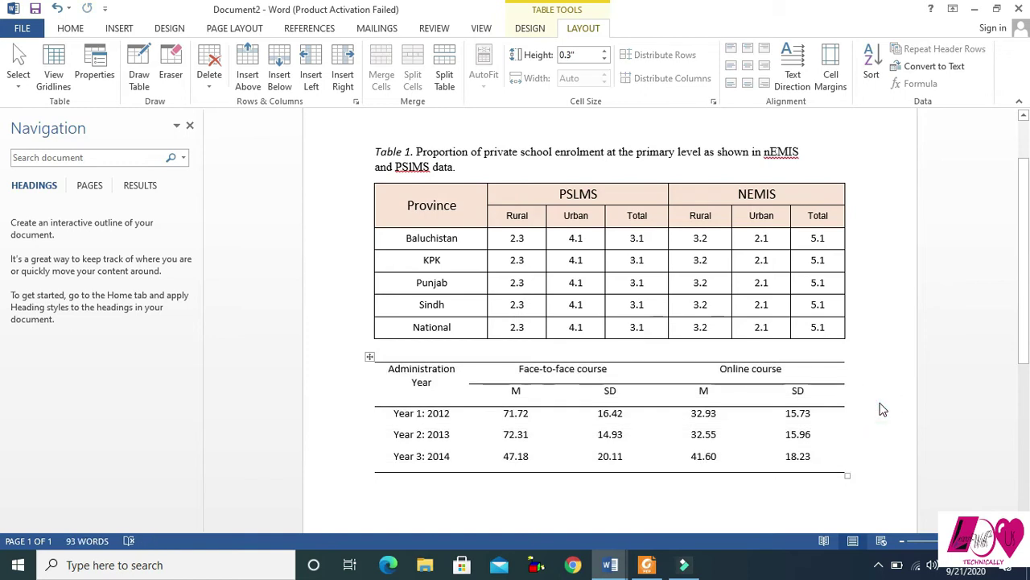
key("alt+Tab")
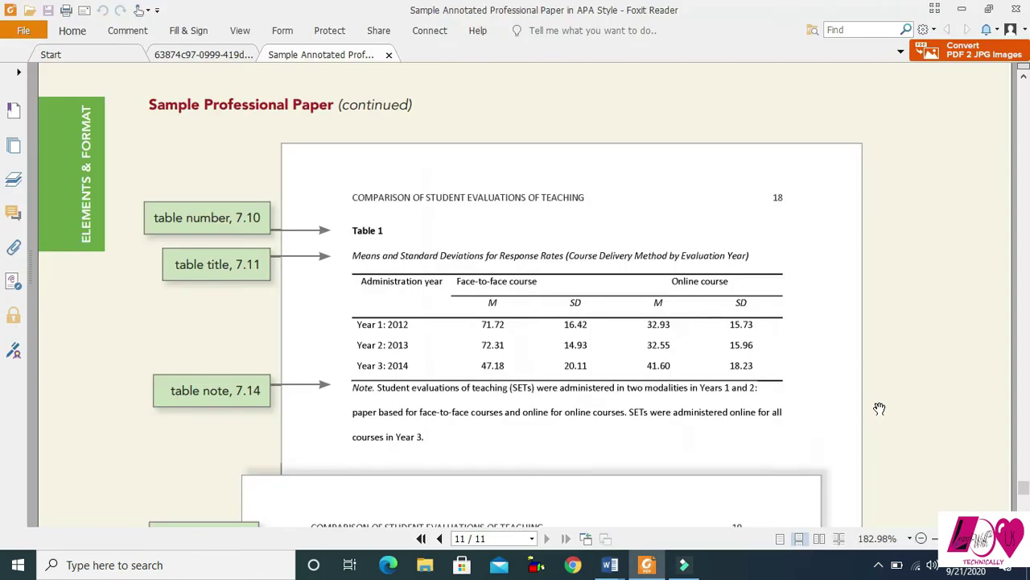
key("alt+Tab")
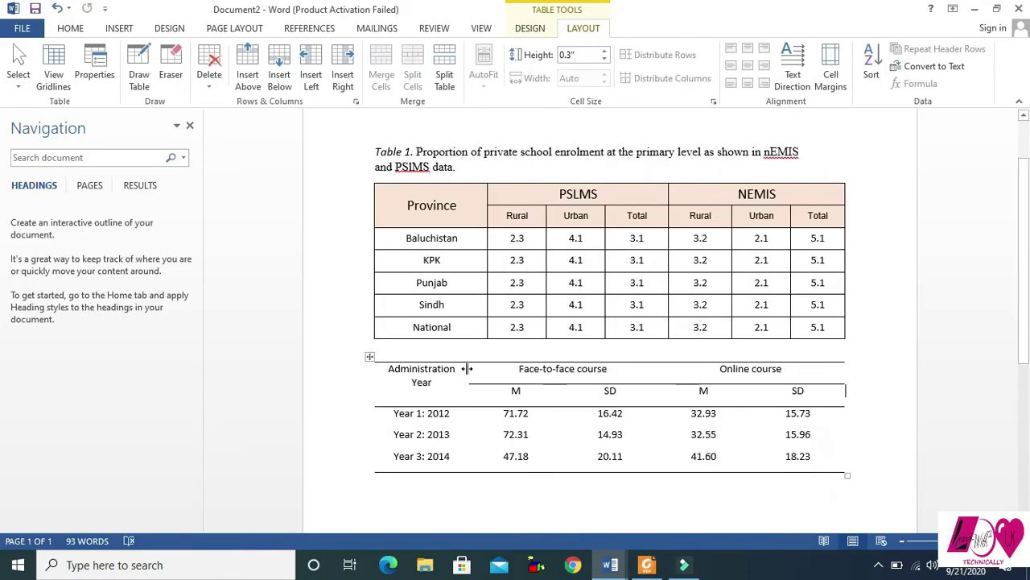
Step: Insert a 'Table 2' caption above the second table, replacing the number field with 2, plus a blank line
left_click(367, 357)
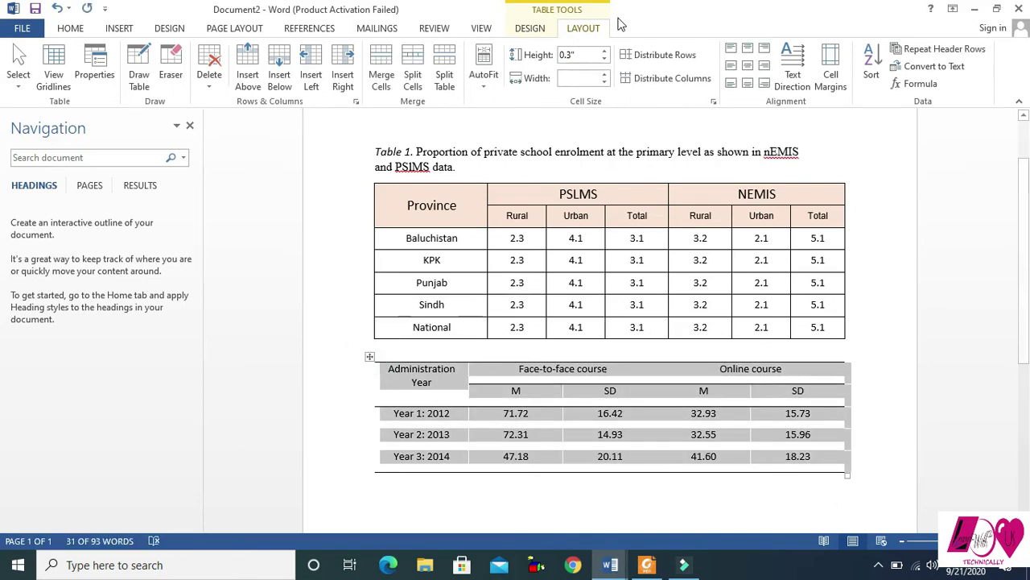
left_click(311, 29)
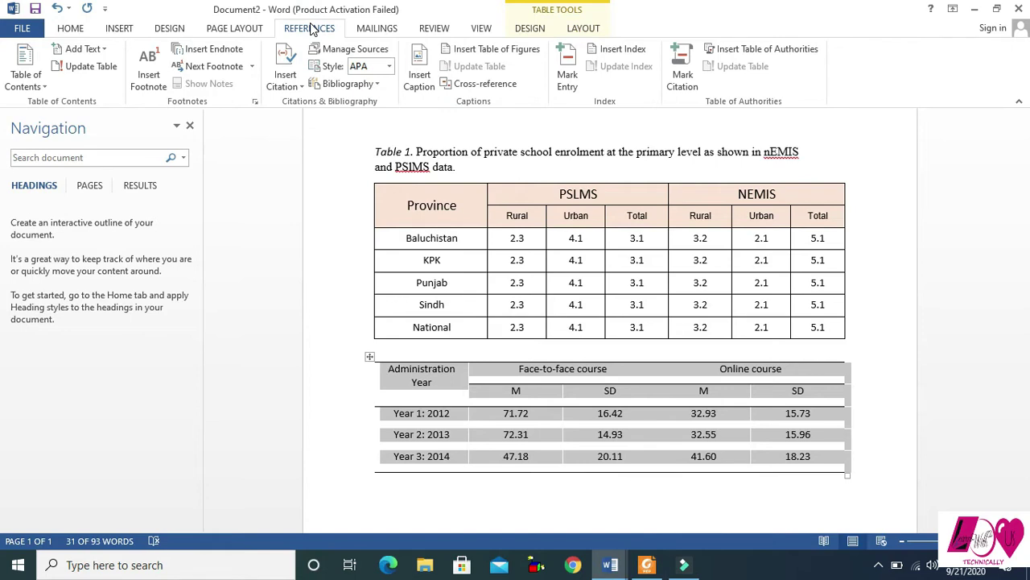
left_click(417, 71)
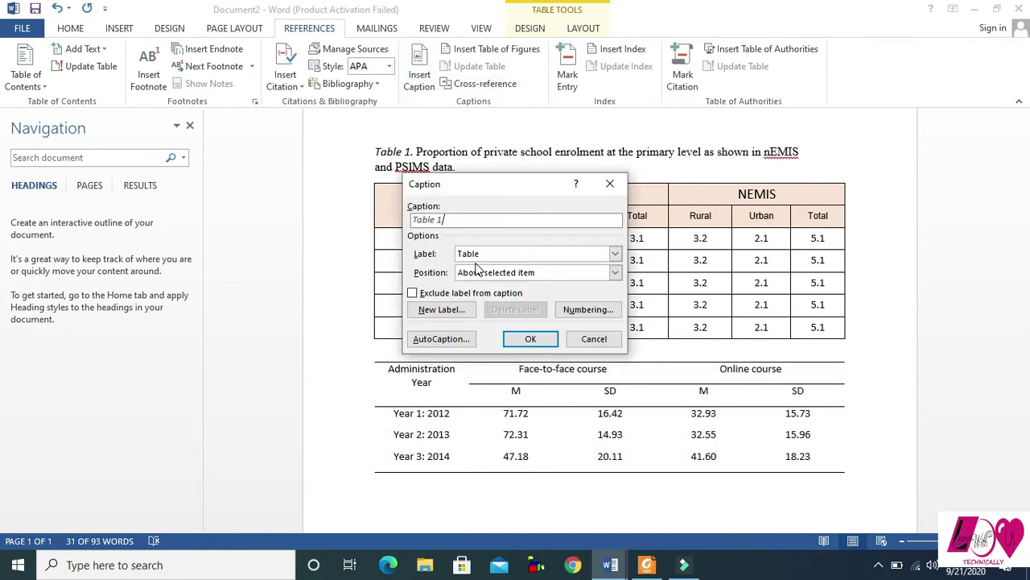
left_click(528, 340)
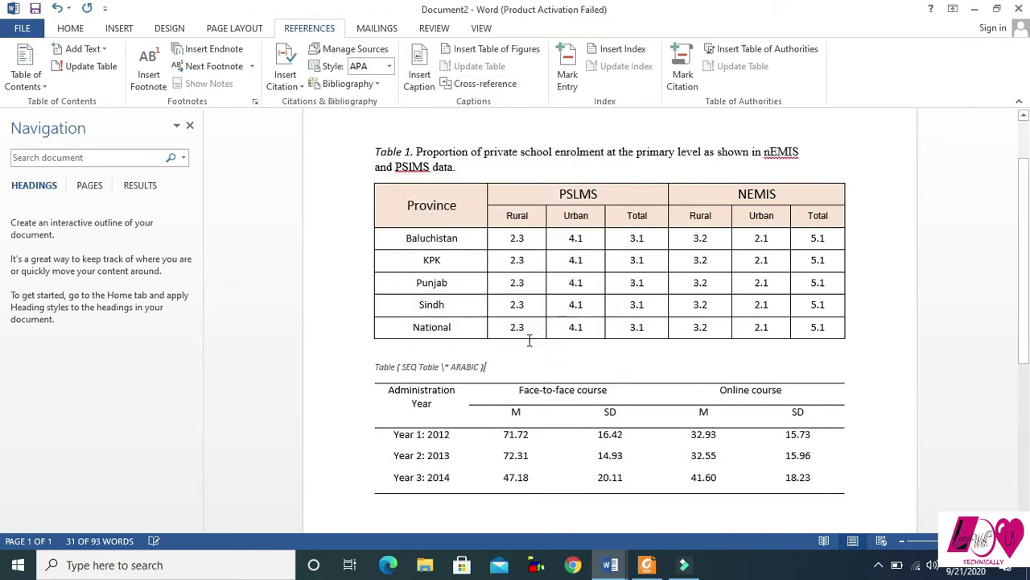
key("shift+Left")
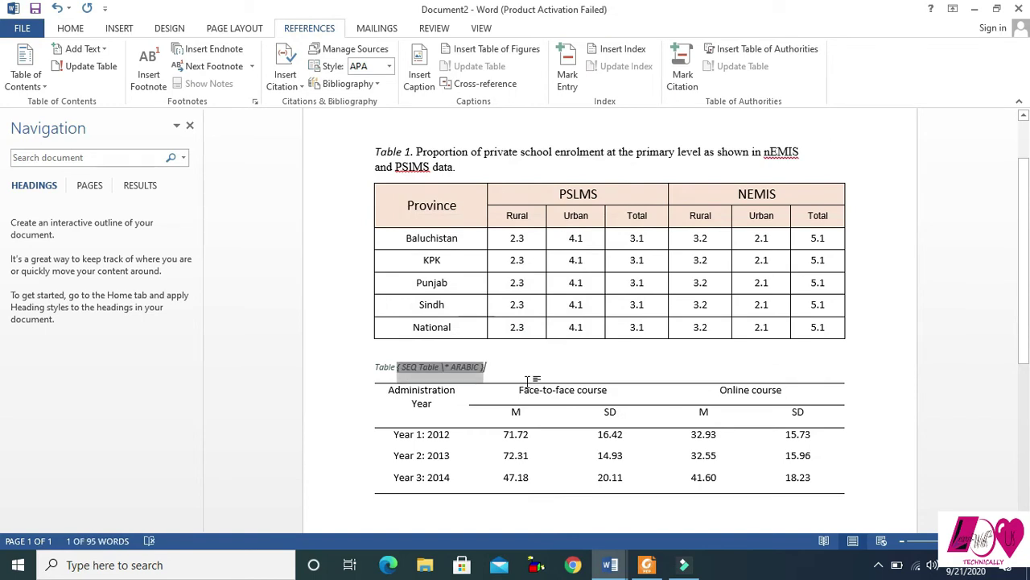
key("Delete")
type("2")
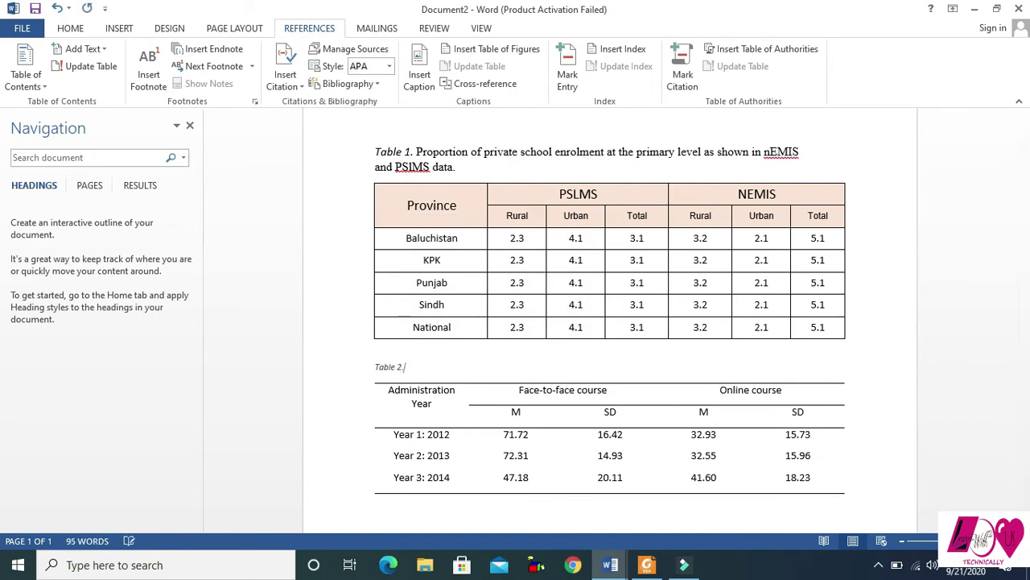
key("Return")
key("alt+Tab")
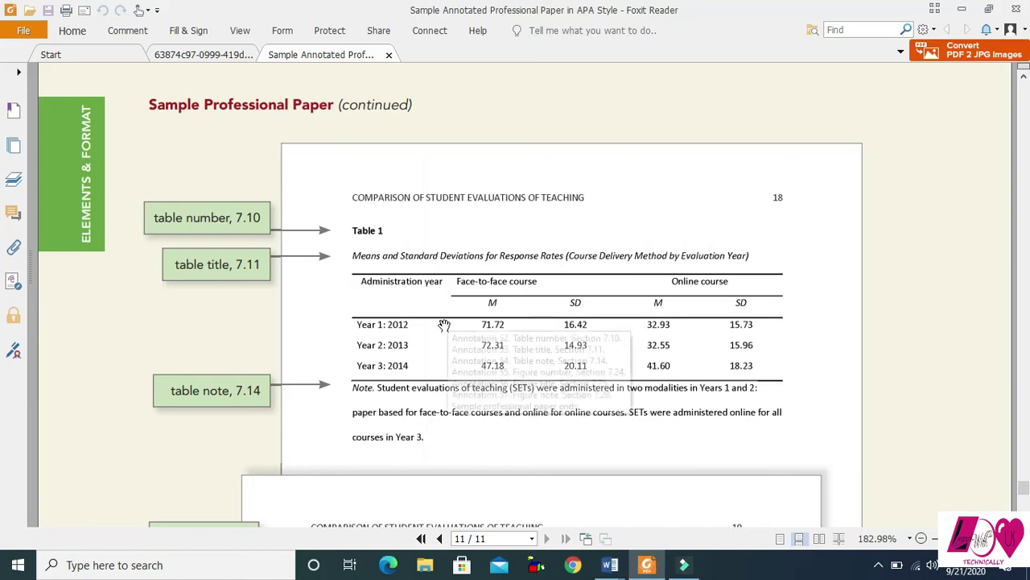
Step: Paste 'Means and Standard Deviation for Response Rate.' from Document1 under the Table 2 caption
left_click(603, 563)
mouse_move(608, 564)
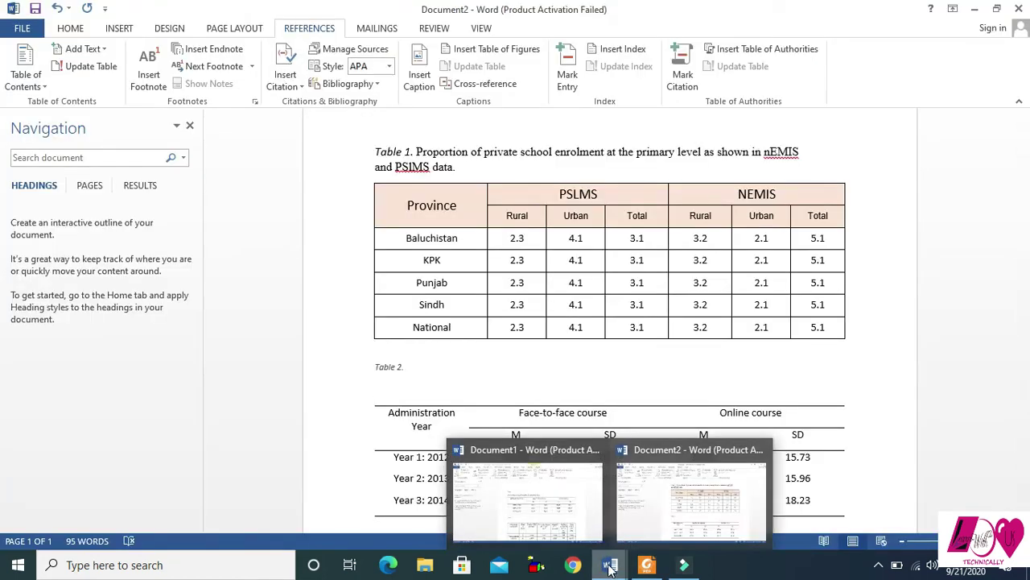
left_click(565, 484)
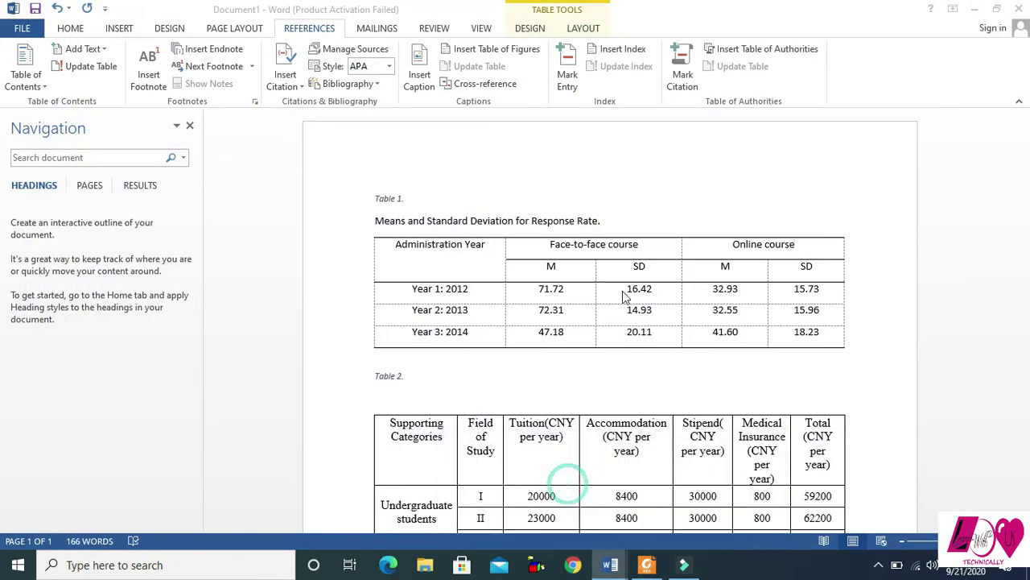
left_click(609, 218)
left_click_drag(609, 218, 388, 225)
key("ctrl+c")
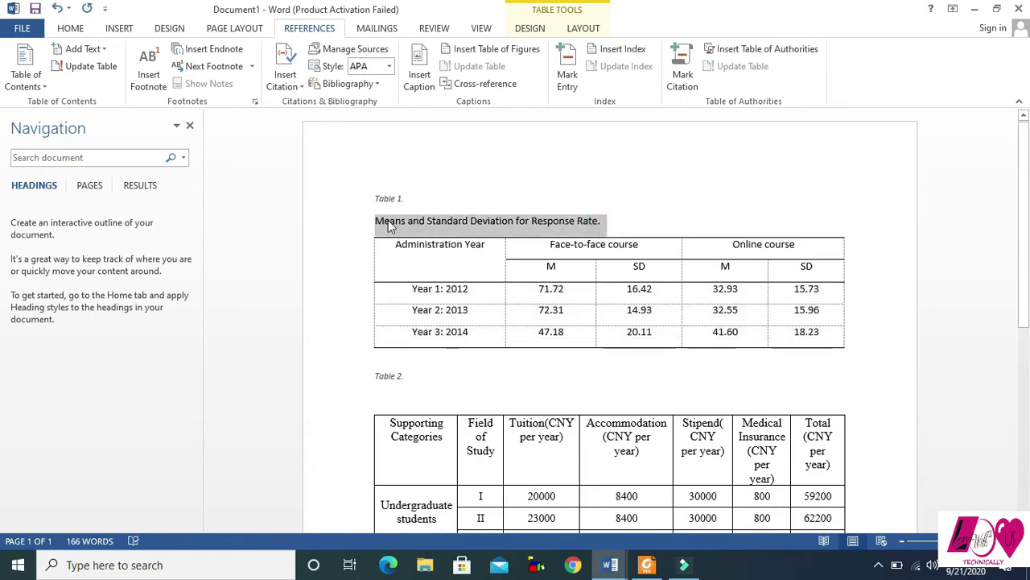
key("alt+Tab")
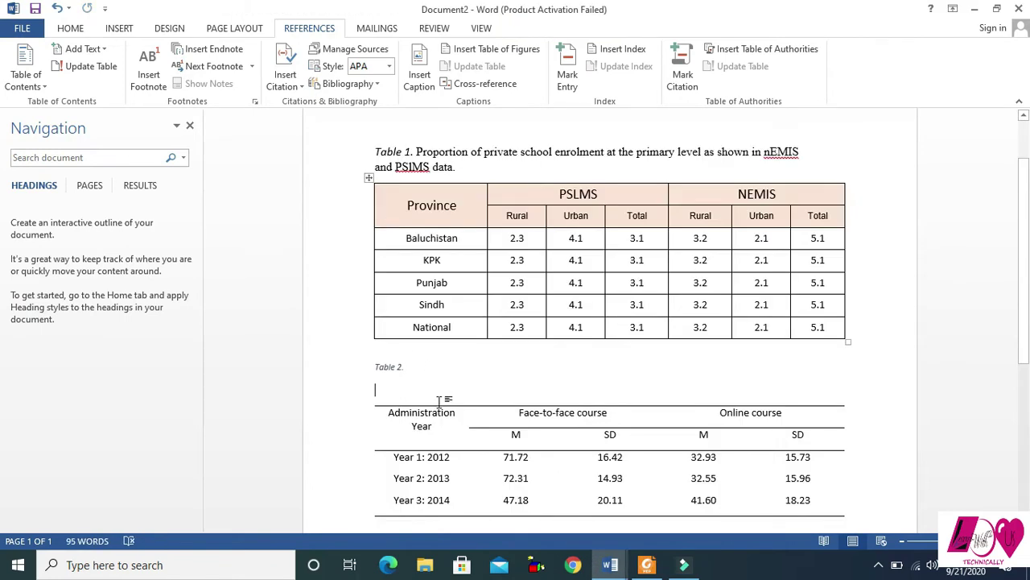
key("ctrl+v")
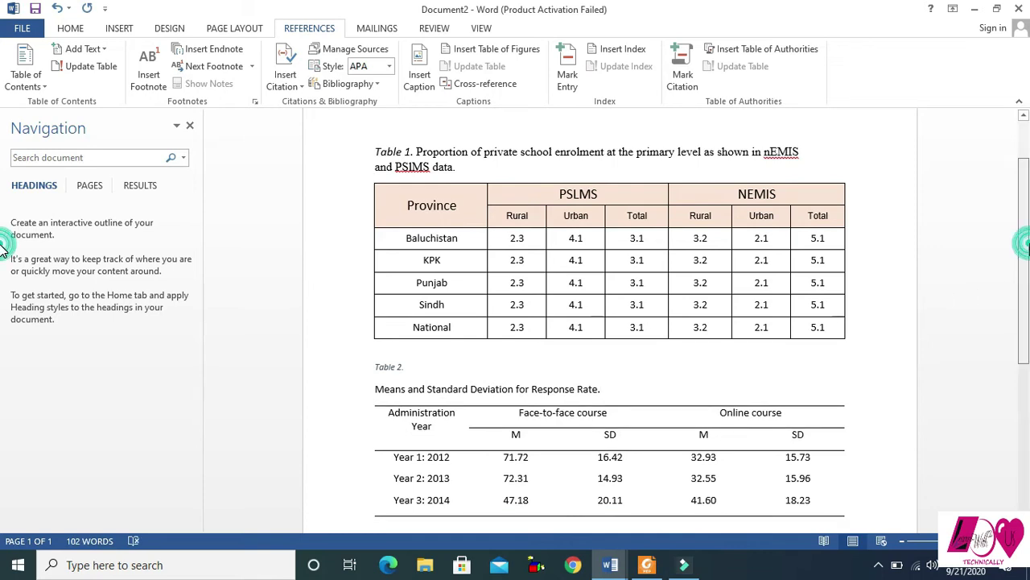
scroll(1022, 234, "down", 1)
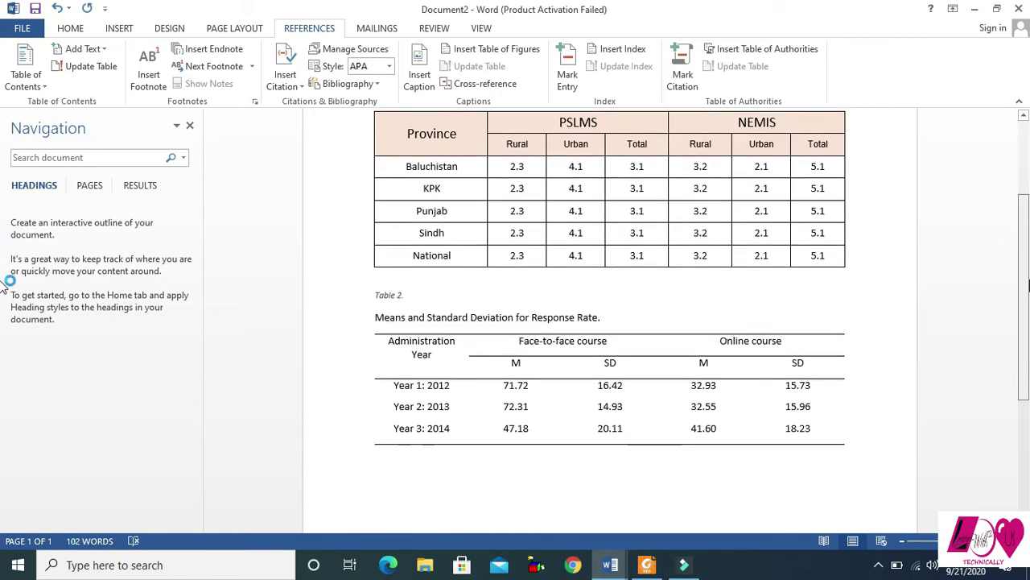
Step: Type 'Note:' on the empty line below Table 2, checking the APA sample in Foxit Reader
left_click(392, 451)
type("Note")
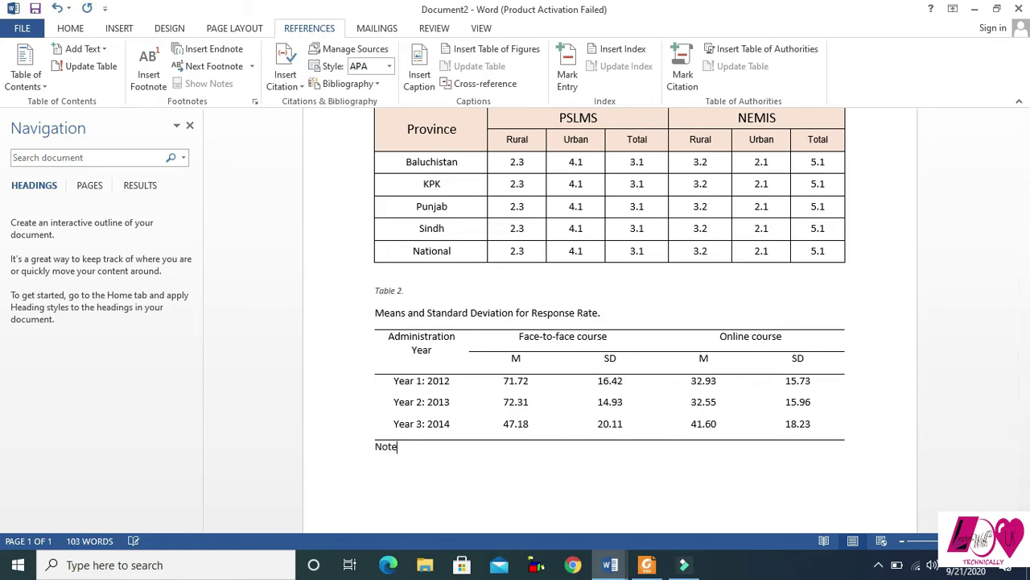
type(":")
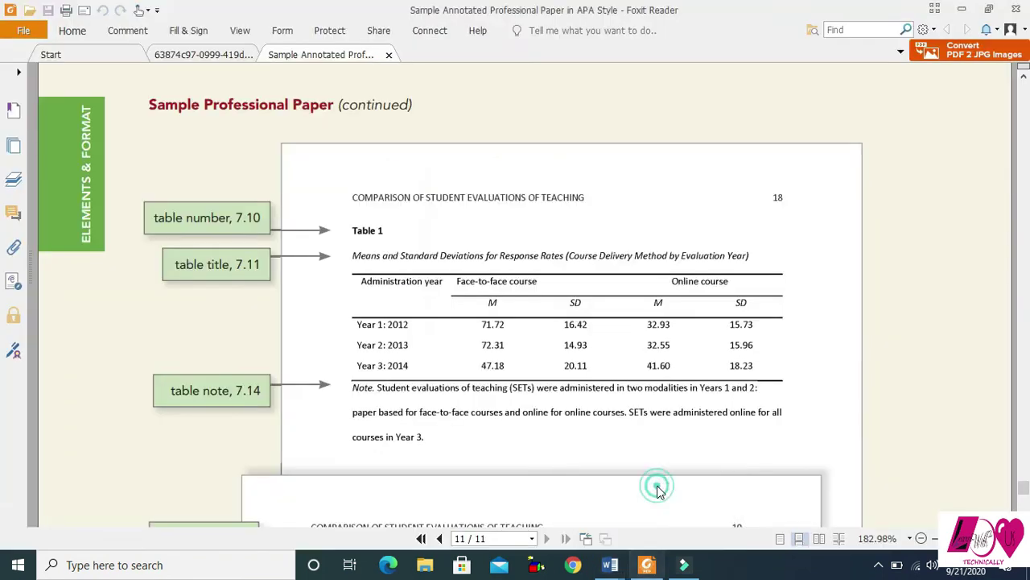
left_click(657, 490)
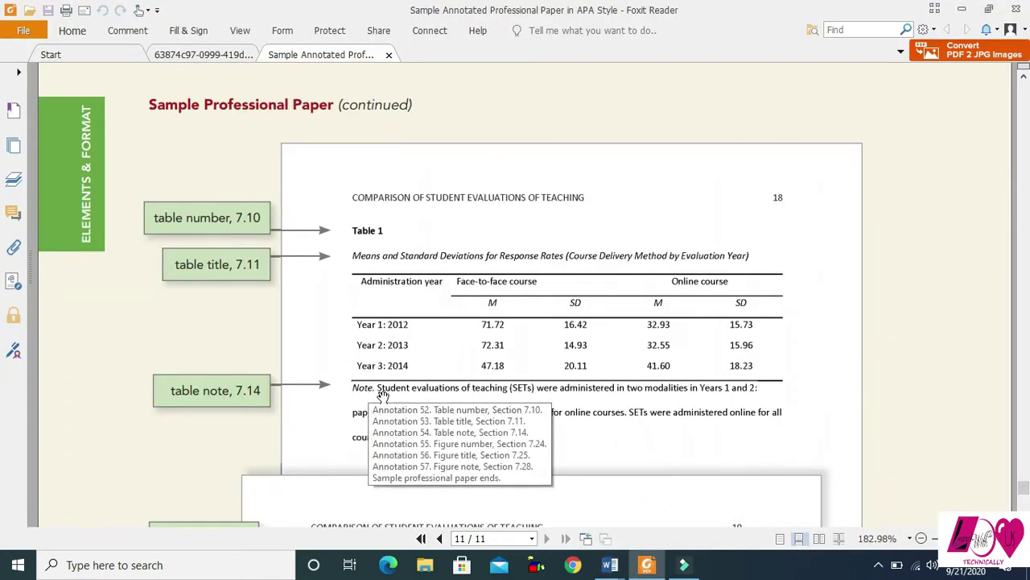
key("alt+Tab")
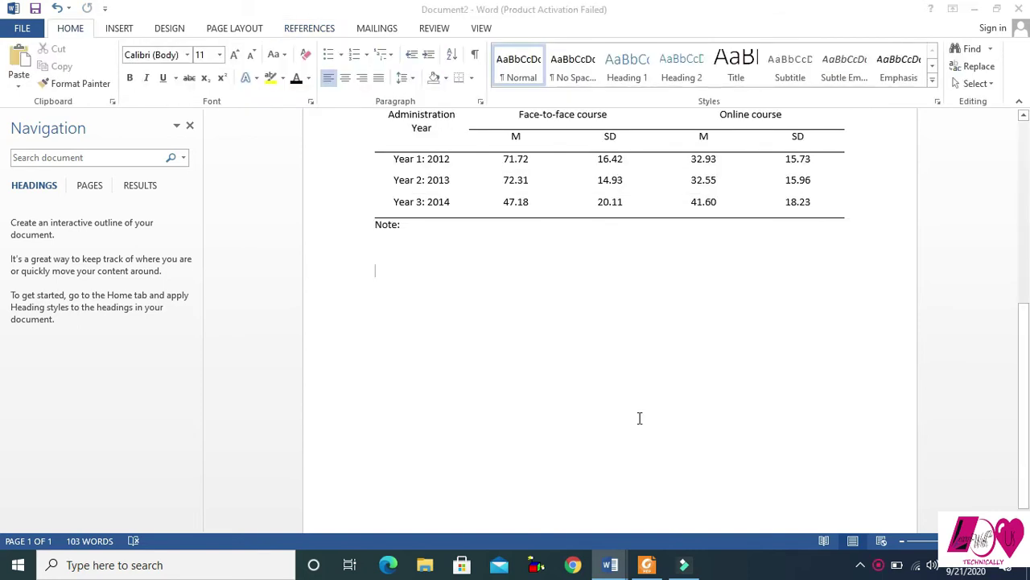
Step: Insert a blank 7×7 table below the note, after checking the PDF scholarship table
left_click(646, 564)
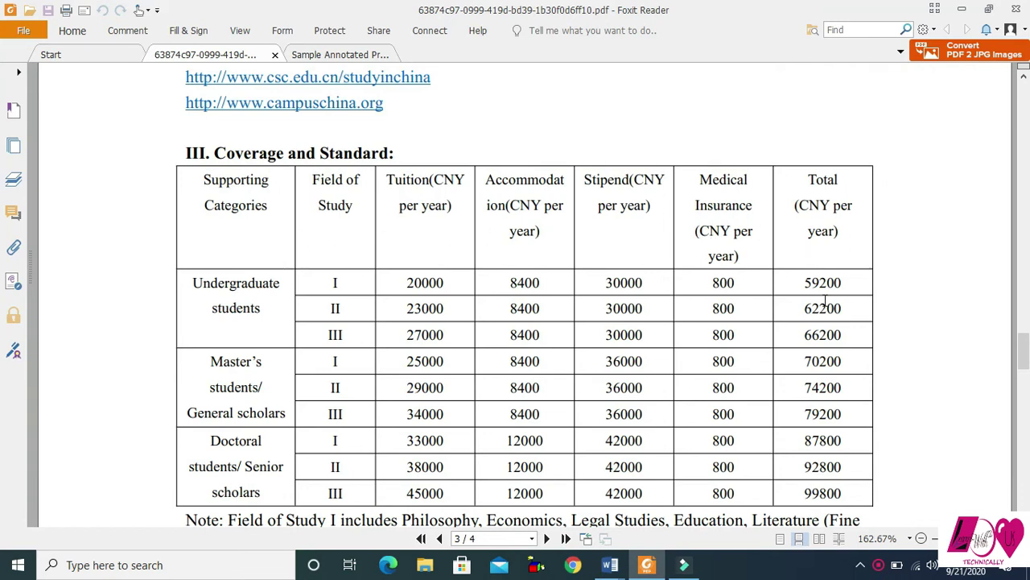
key("alt+Tab")
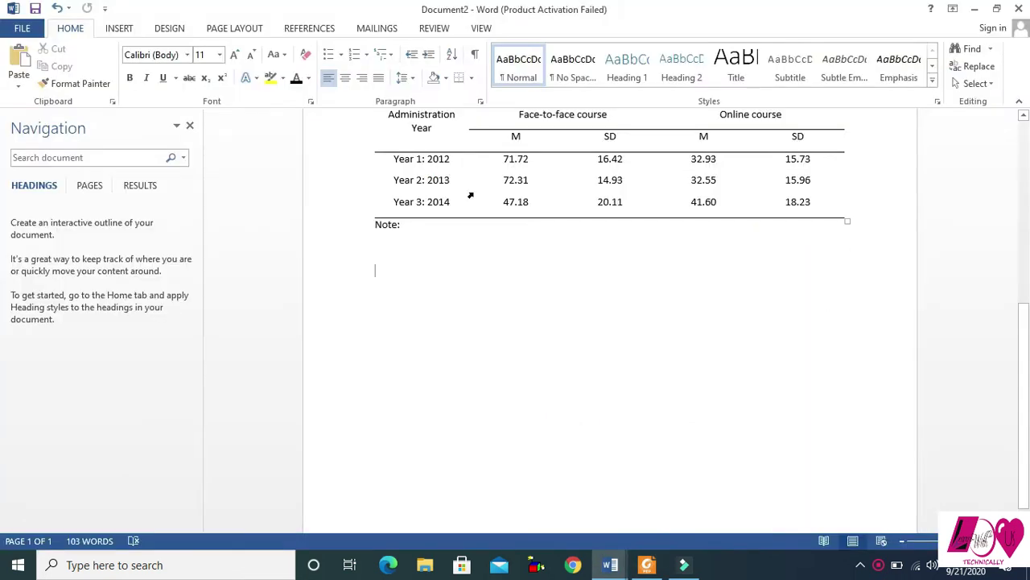
left_click(119, 29)
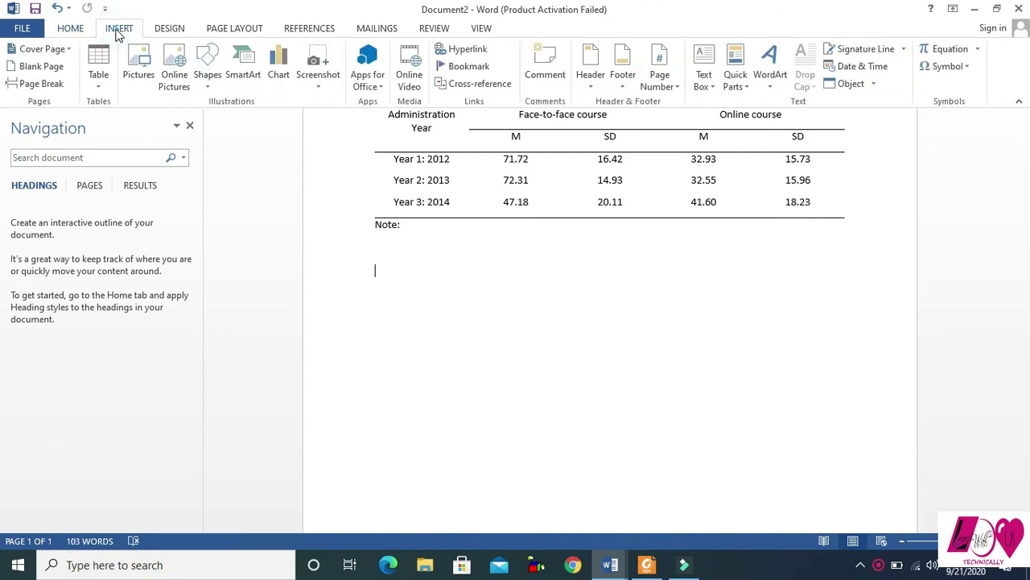
left_click(100, 84)
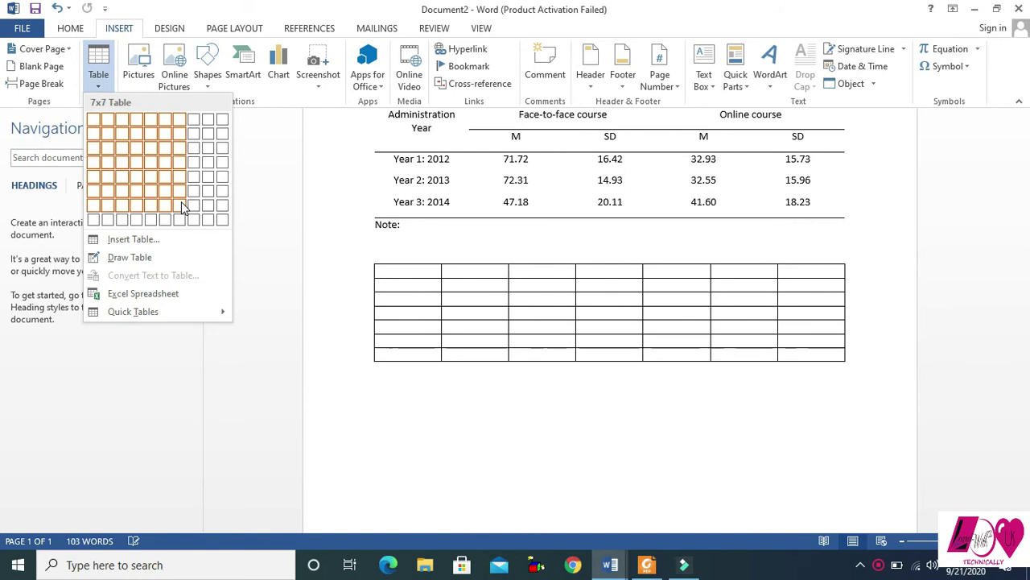
left_click(182, 206)
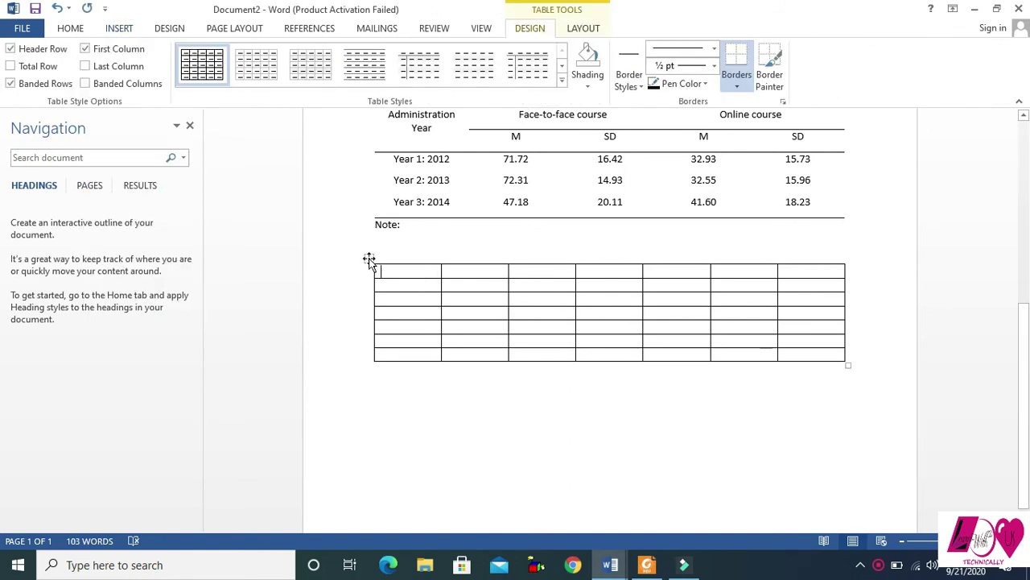
Step: Set every row of the new table to 0.3 inches tall
left_click(369, 263)
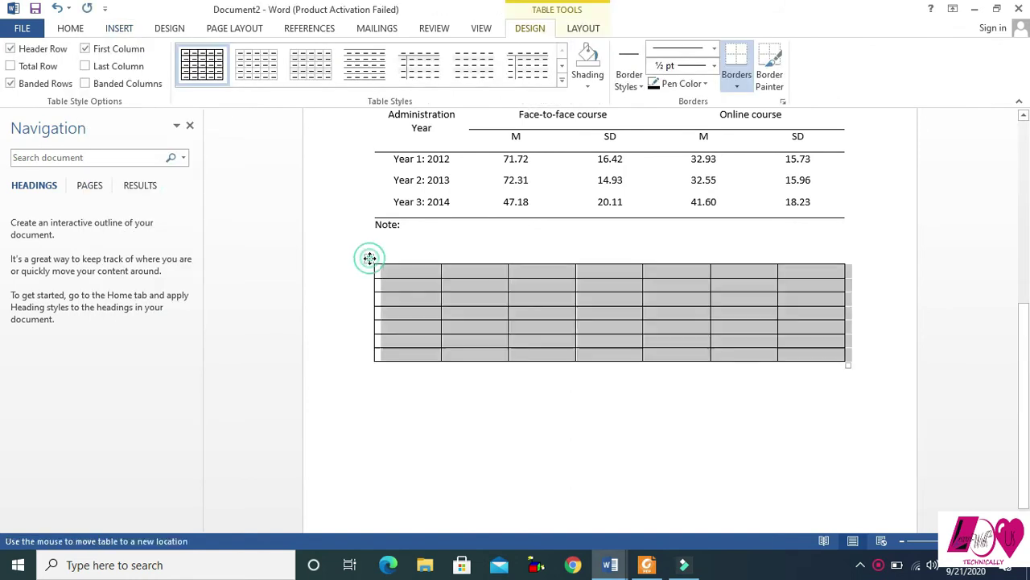
left_click(583, 28)
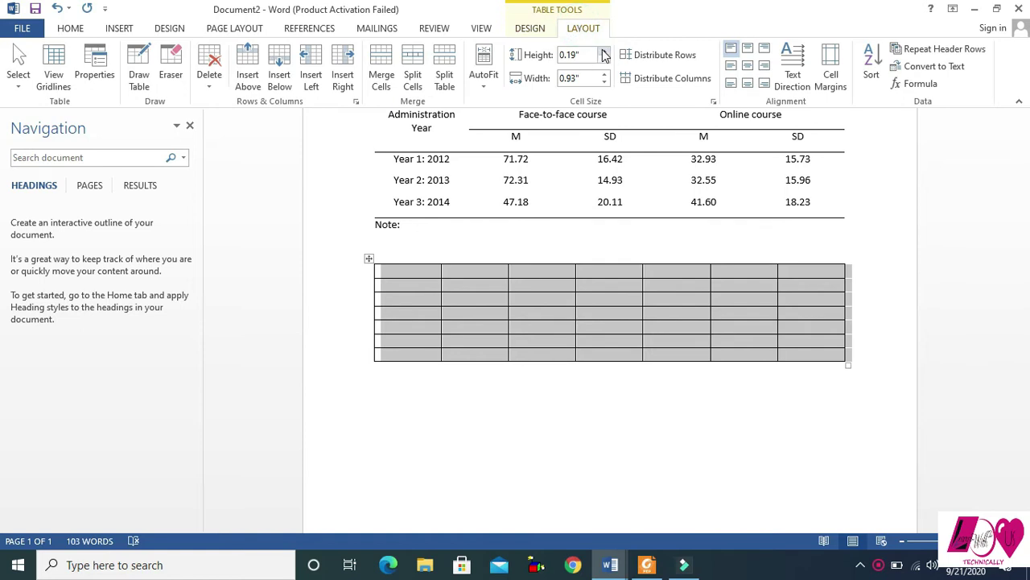
left_click(605, 51)
left_click(409, 278)
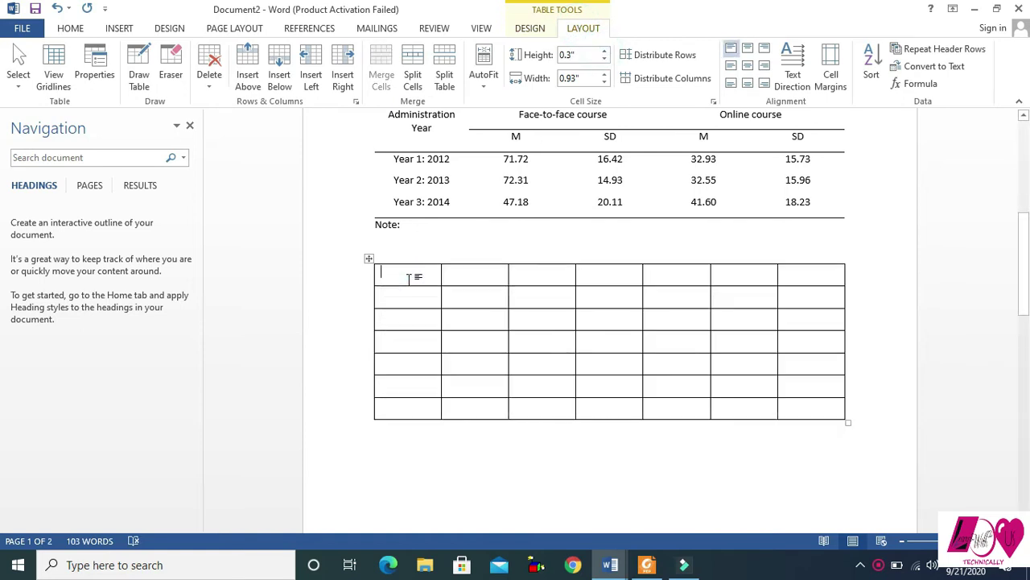
key("alt+Tab")
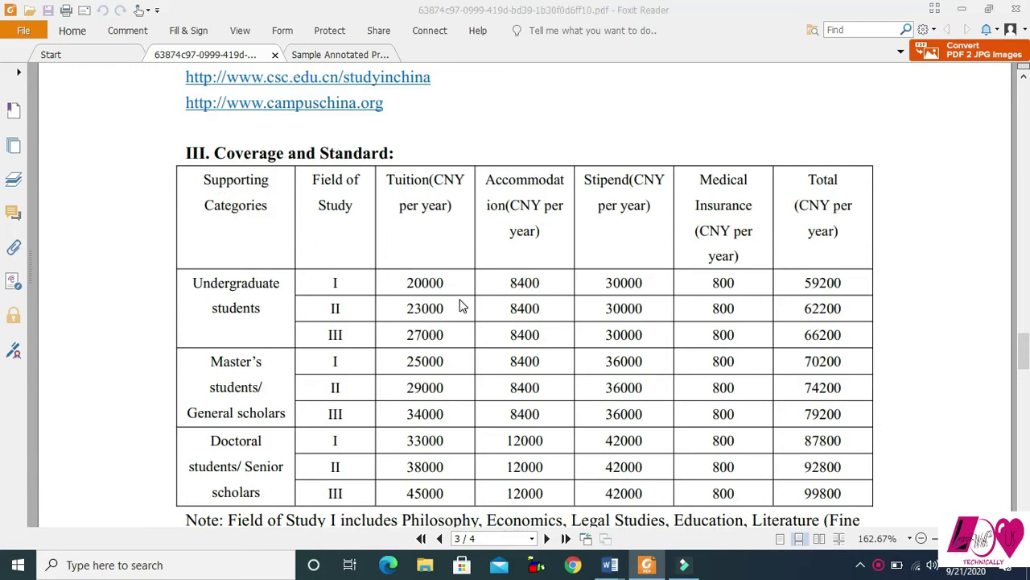
key("alt+Tab")
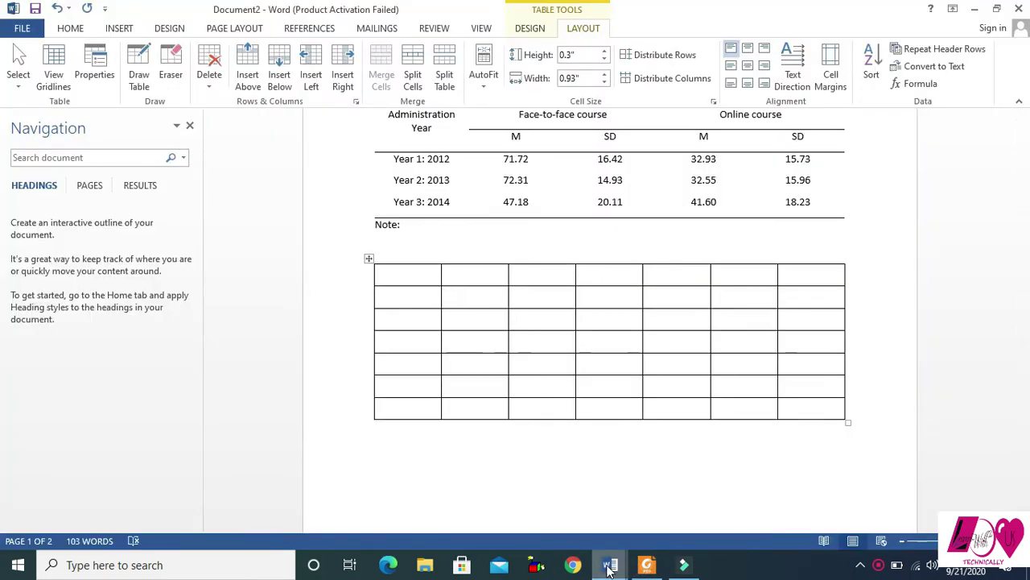
Step: Copy Document1's scholarship header row and paste it over the new table's first row
mouse_move(610, 564)
left_click(539, 496)
left_click_drag(445, 327, 827, 364)
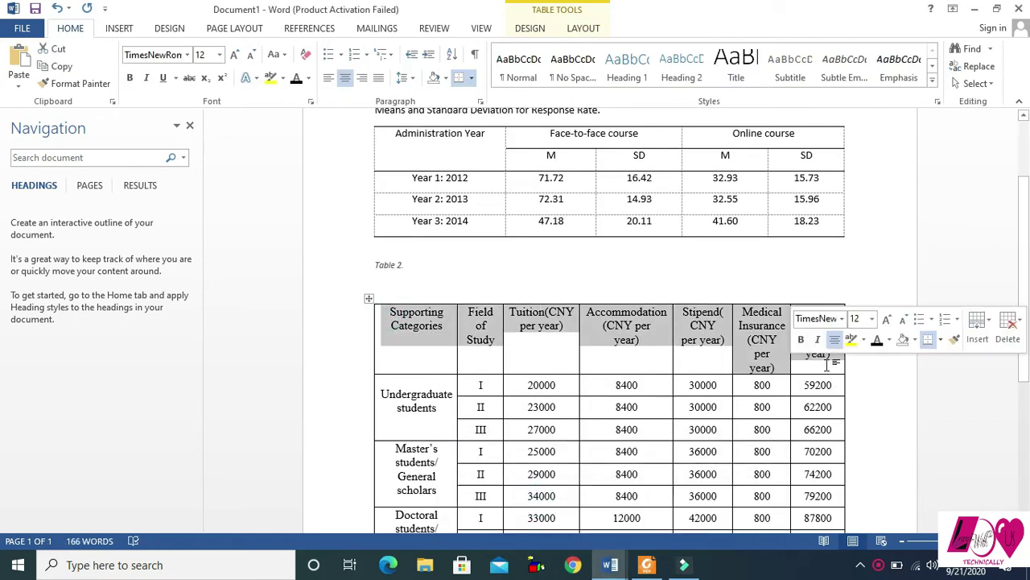
key("alt+Tab")
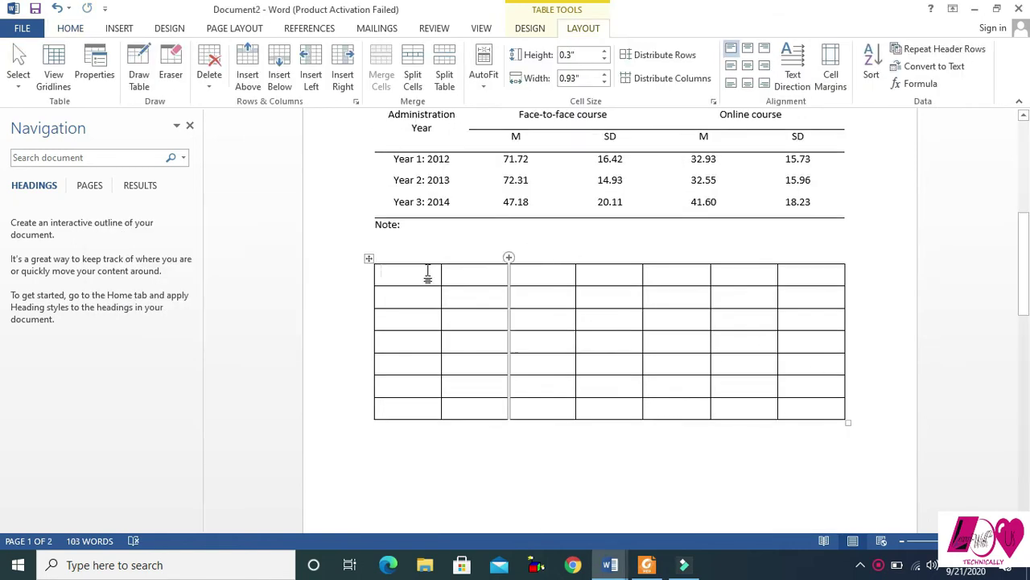
left_click_drag(399, 276, 792, 280)
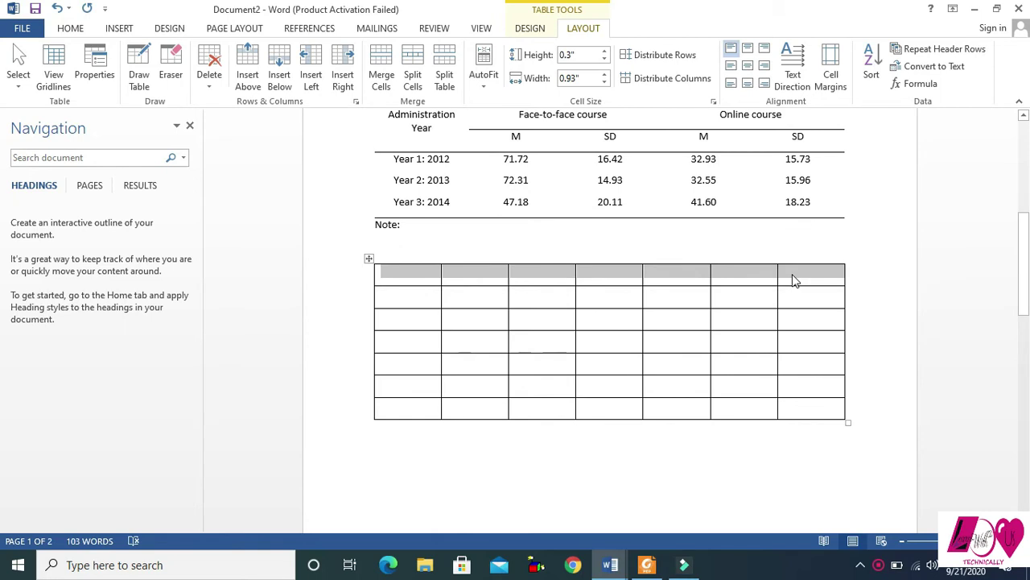
key("ctrl+v")
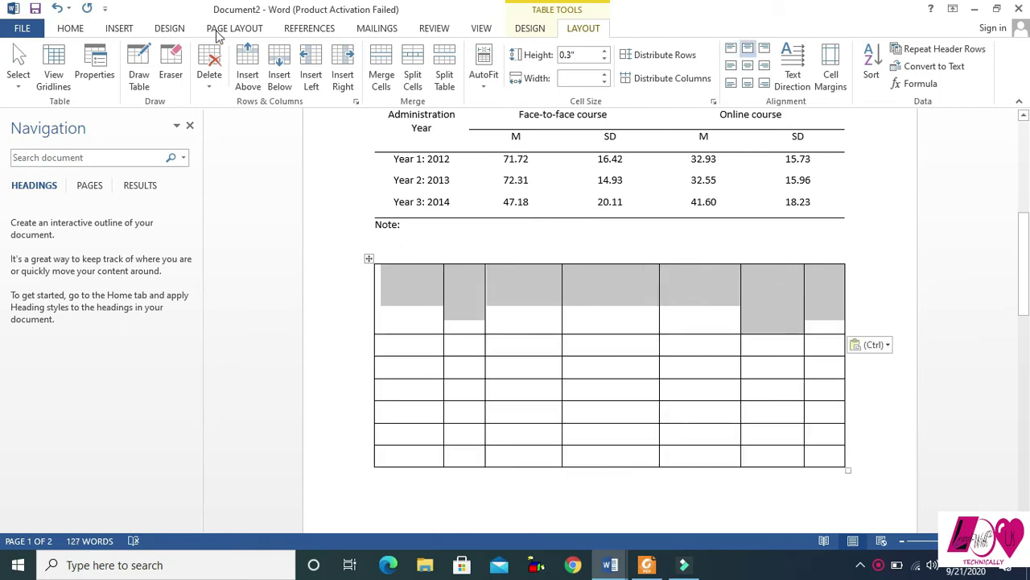
Step: Make the header row black Times New Roman
left_click(70, 28)
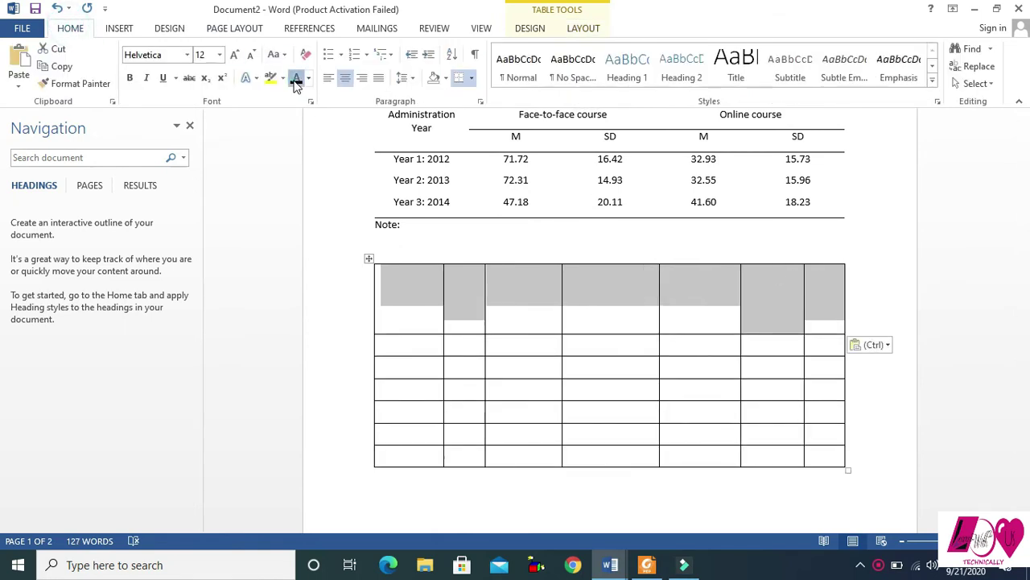
left_click(296, 84)
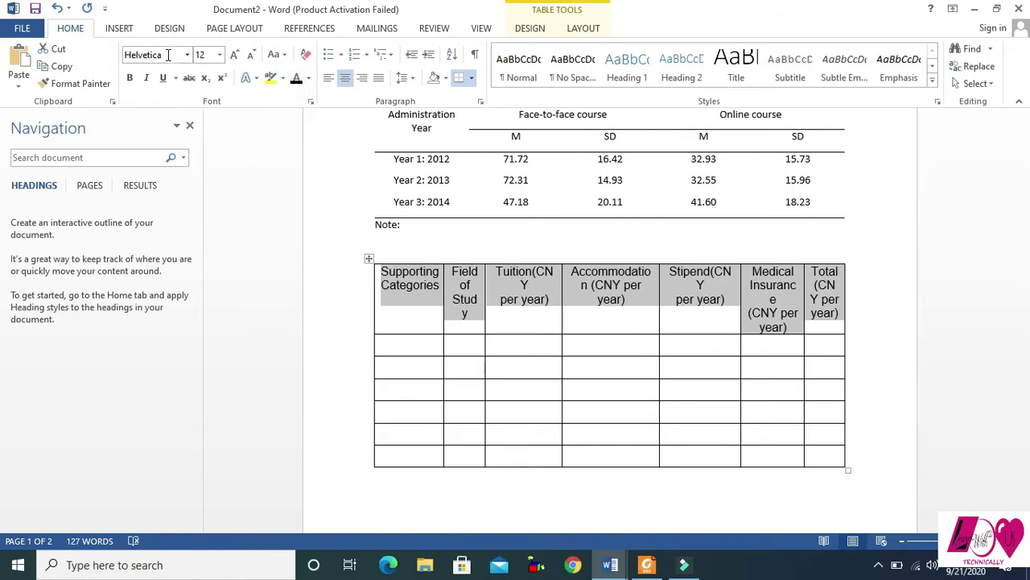
left_click(168, 55)
type("Times New Roman")
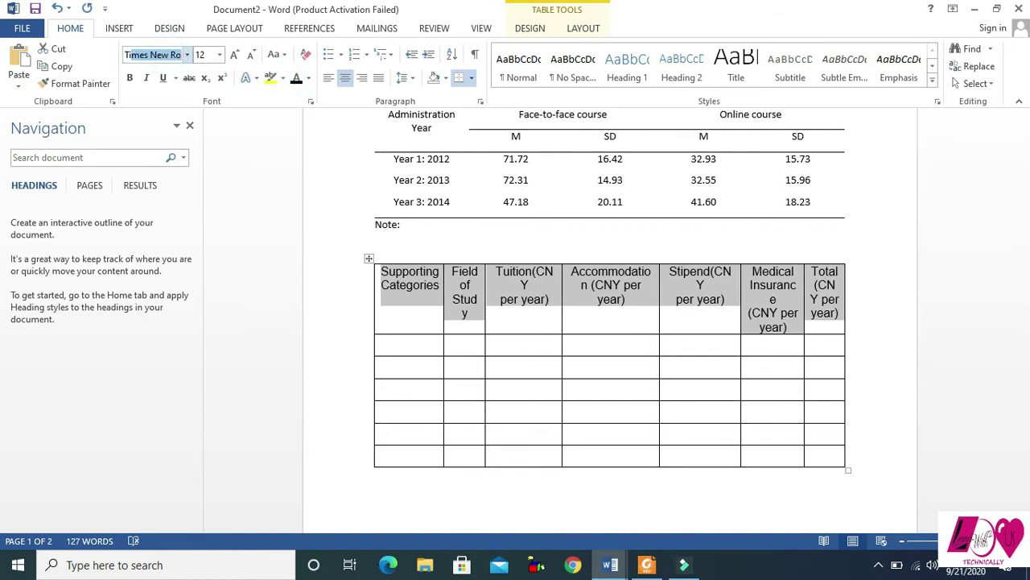
key("Return")
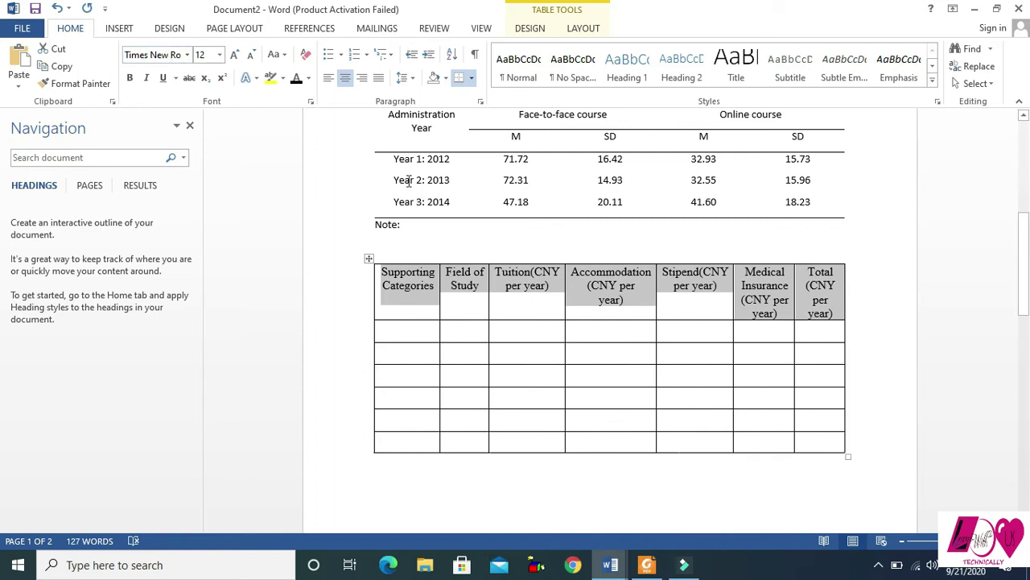
left_click(409, 334)
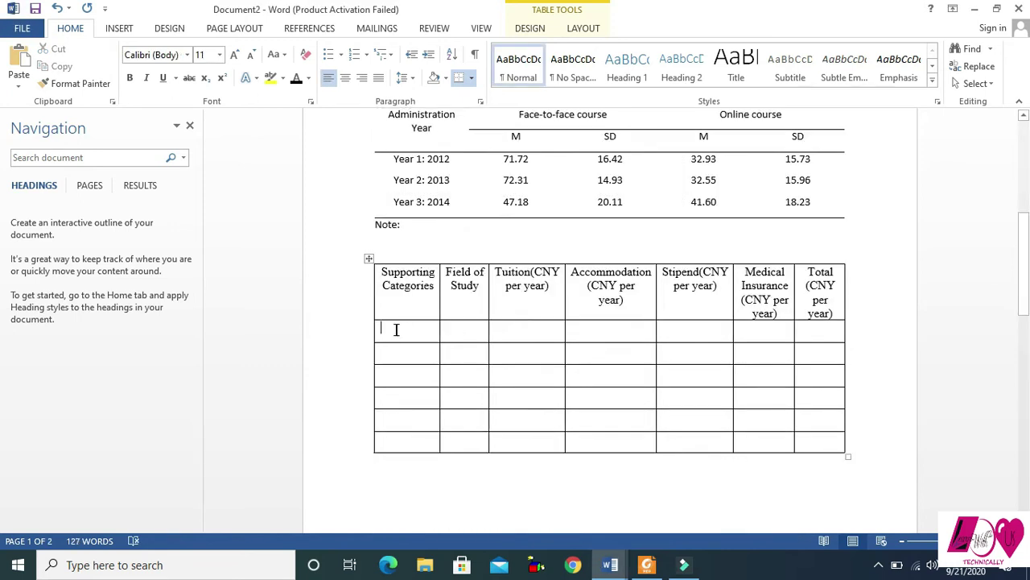
Step: Merge the first three Supporting Categories body cells into one block
left_click_drag(396, 329, 414, 378)
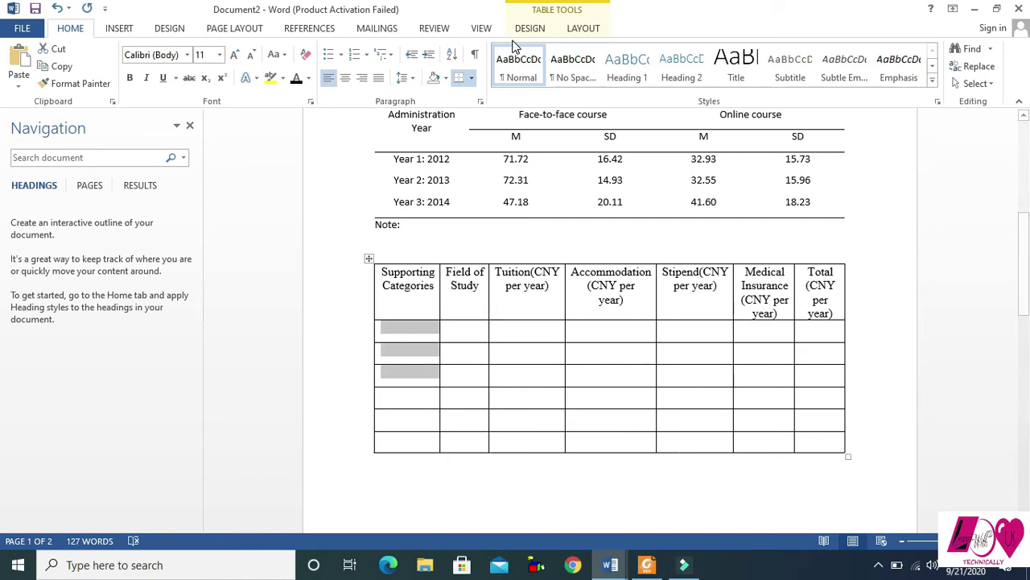
left_click(584, 31)
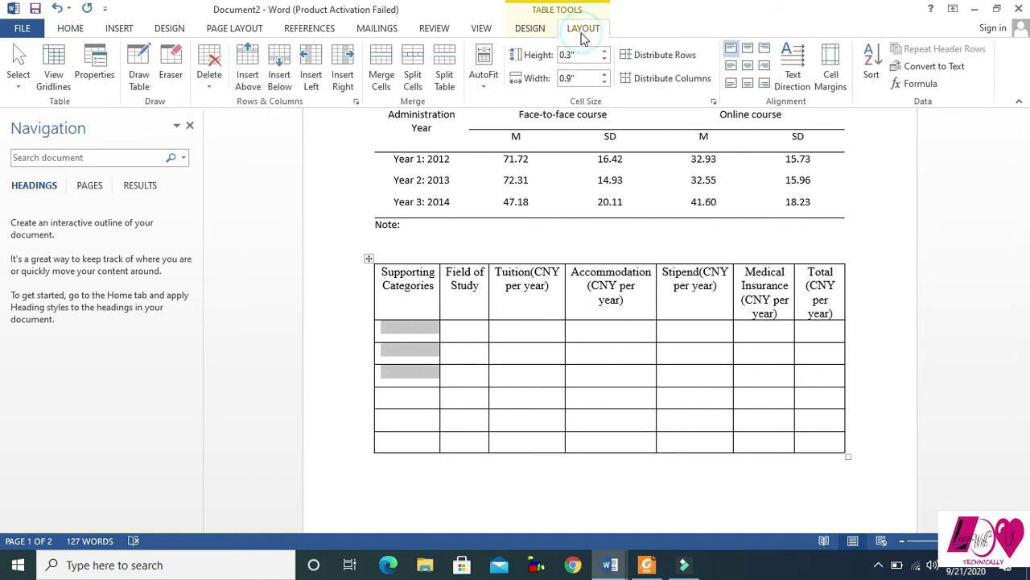
left_click(379, 80)
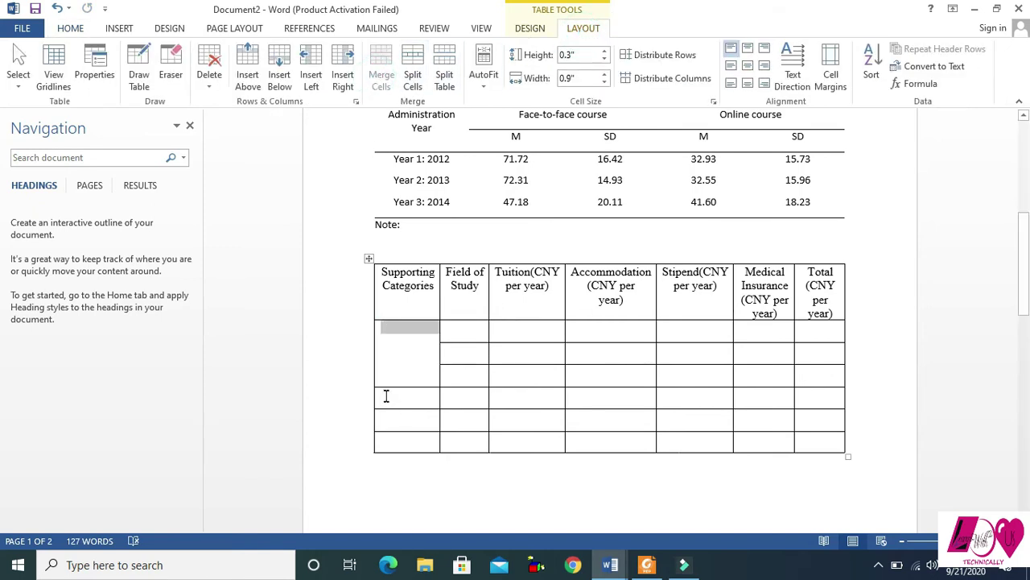
Step: Merge the next three category cells and add a new row at the table's end
left_click_drag(385, 396, 428, 442)
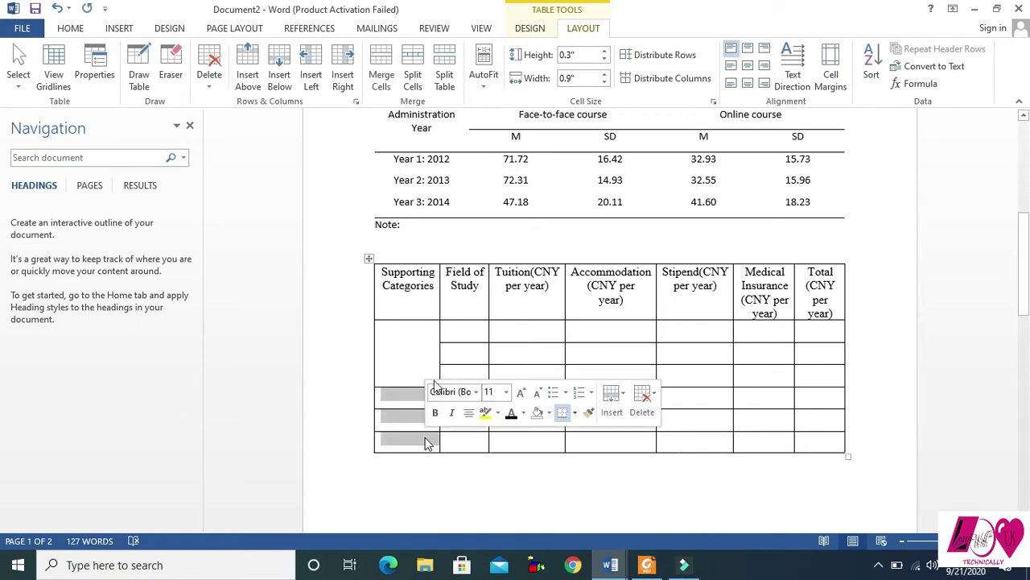
left_click(383, 69)
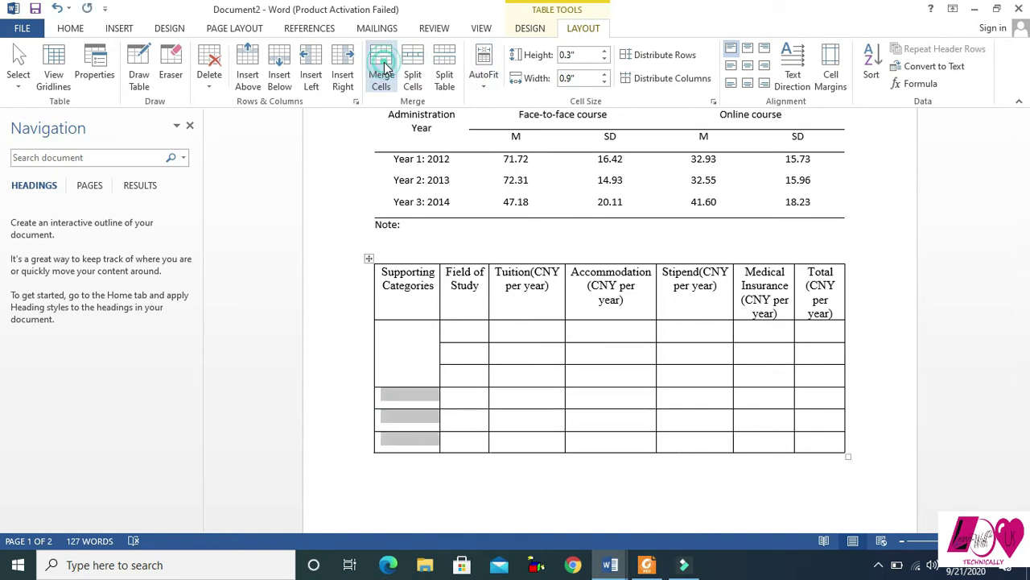
left_click(807, 441)
key("Tab")
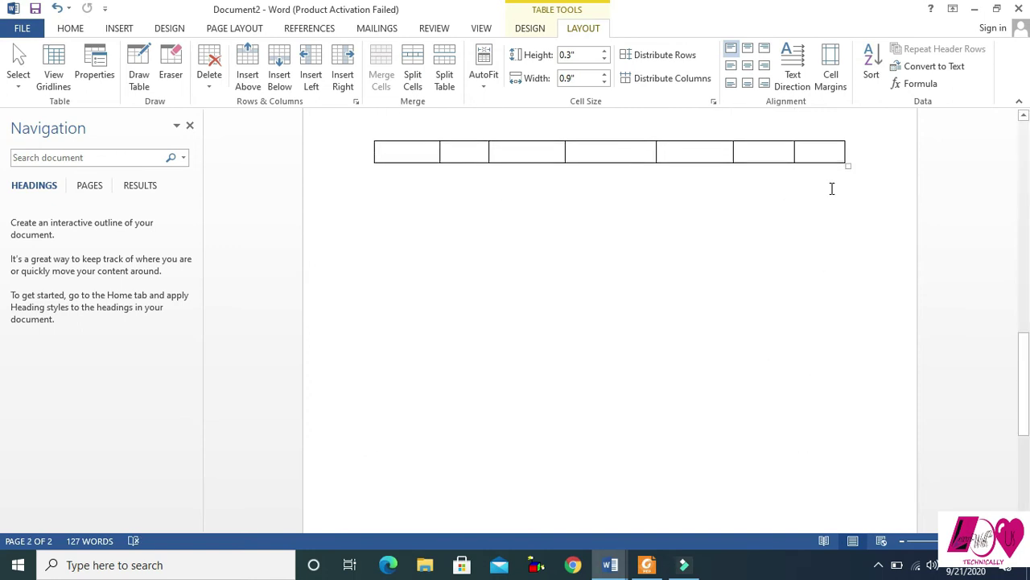
Step: Add two more rows to the end of the table
left_click(822, 150)
key("Tab")
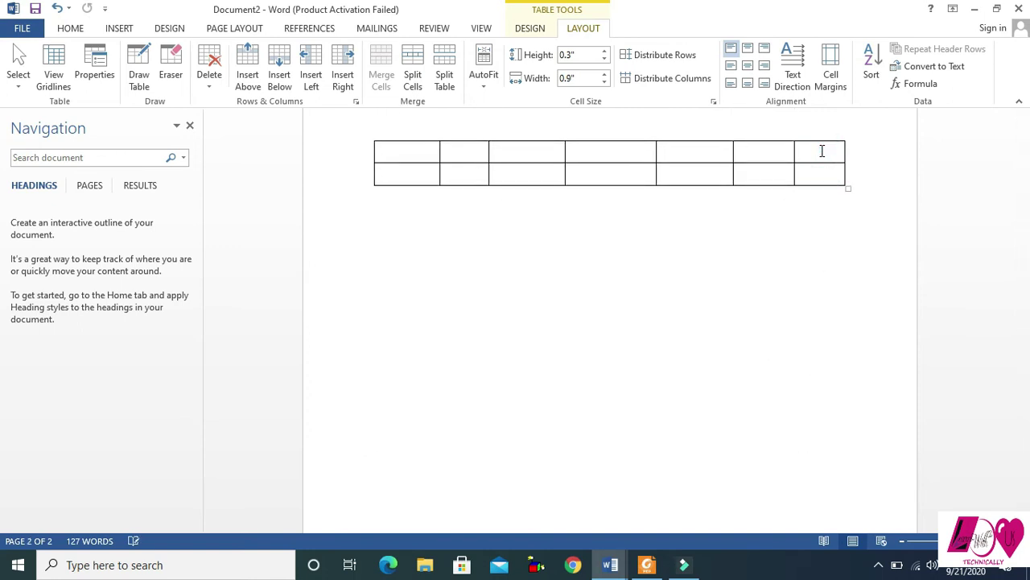
left_click(827, 171)
key("Tab")
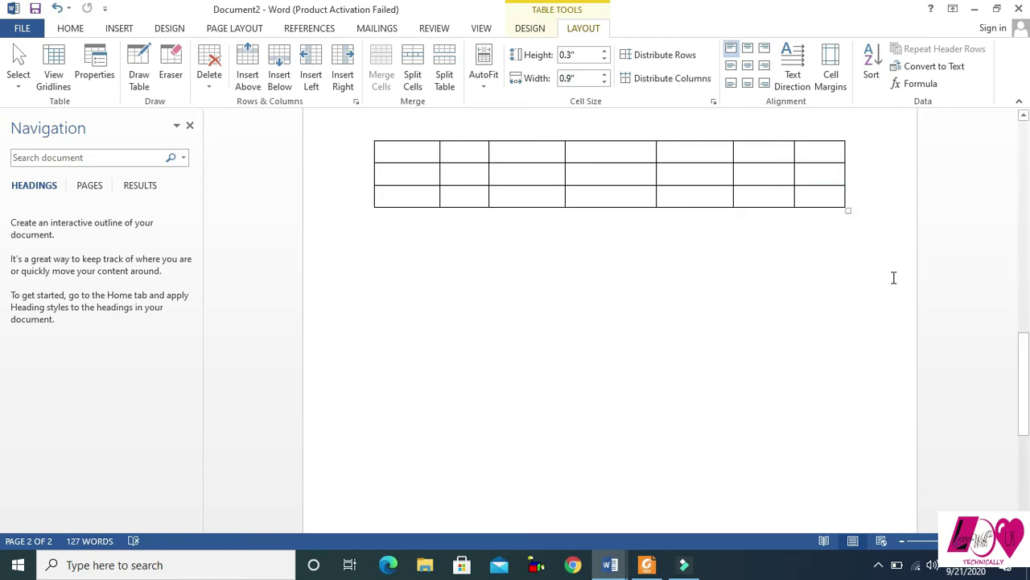
left_click_drag(1023, 362, 1023, 246)
Step: Insert a page break above the new table so it starts on a fresh page
left_click(503, 233)
key("Return")
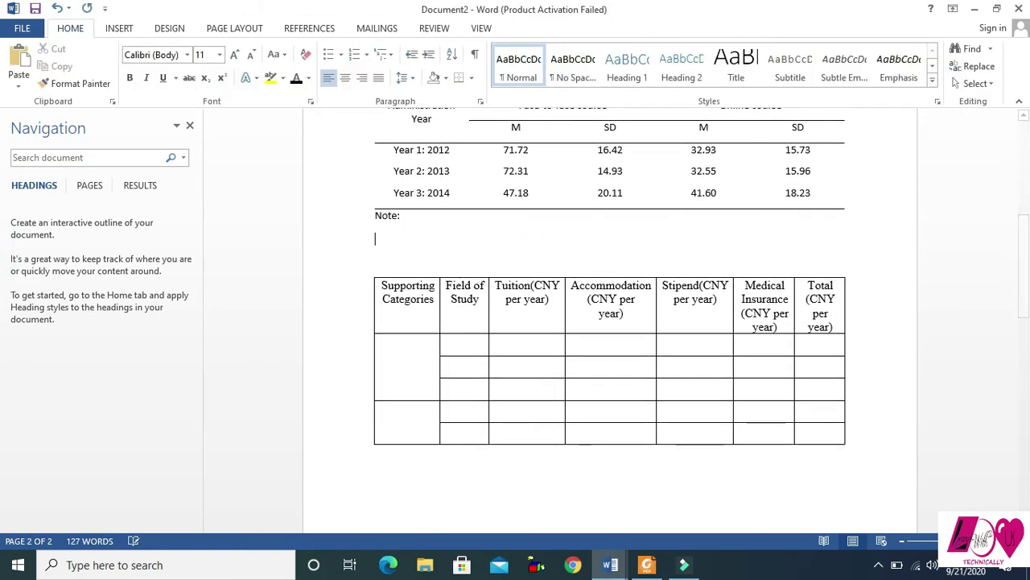
left_click(115, 31)
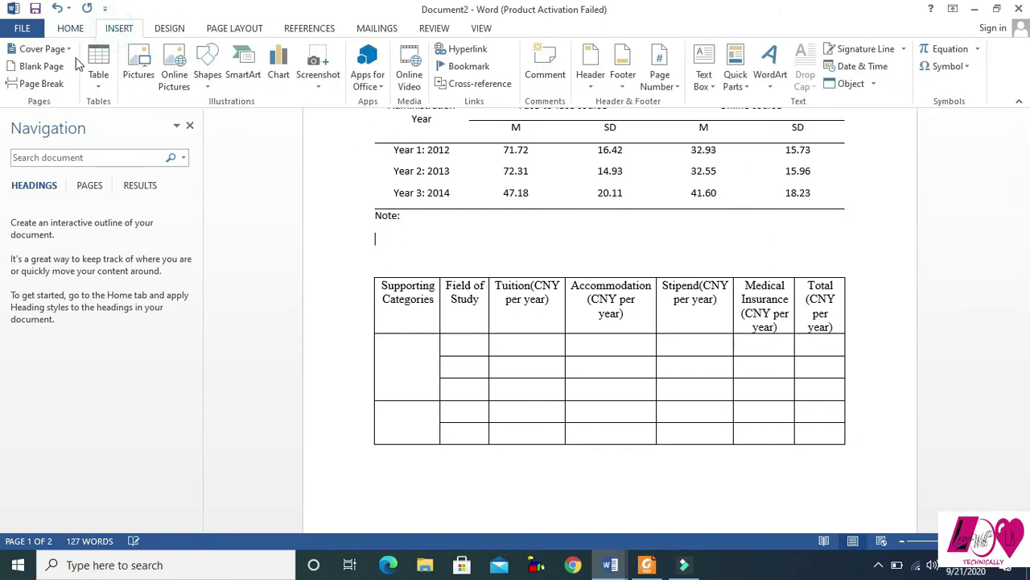
left_click(41, 84)
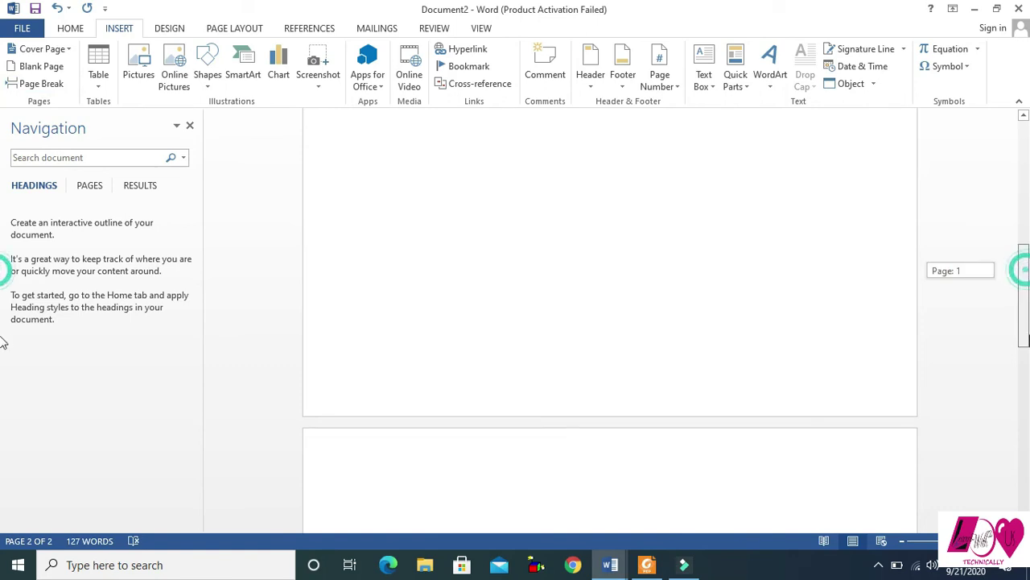
scroll(1026, 275, "down", 10)
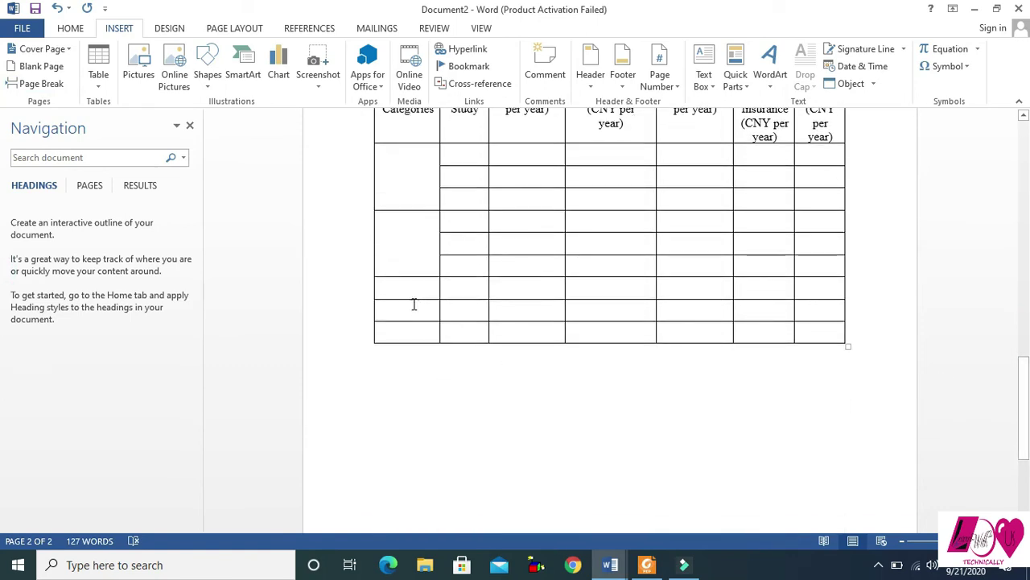
Step: Merge the last three Supporting Categories cells into a third block
left_click_drag(400, 289, 420, 332)
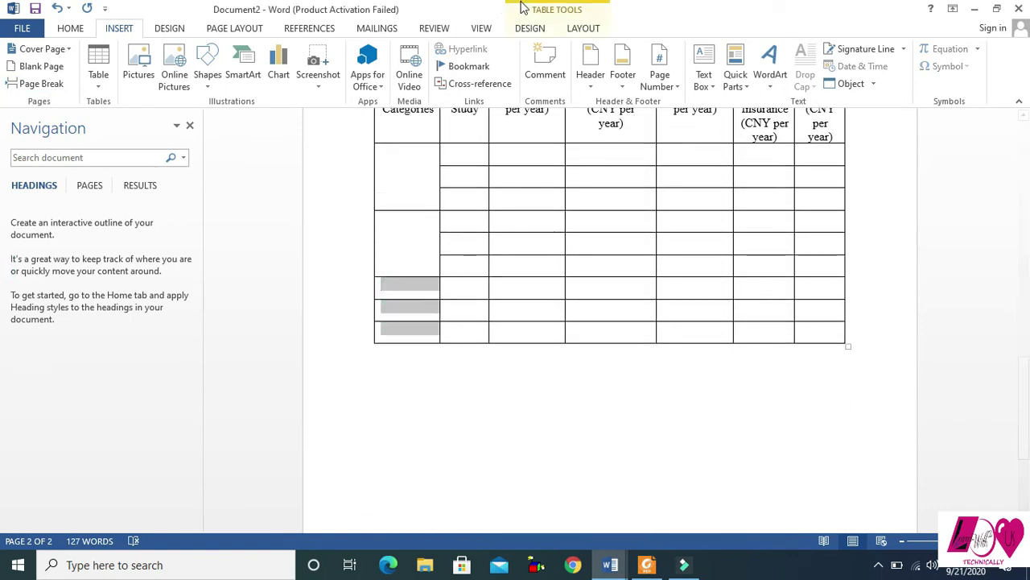
left_click(586, 32)
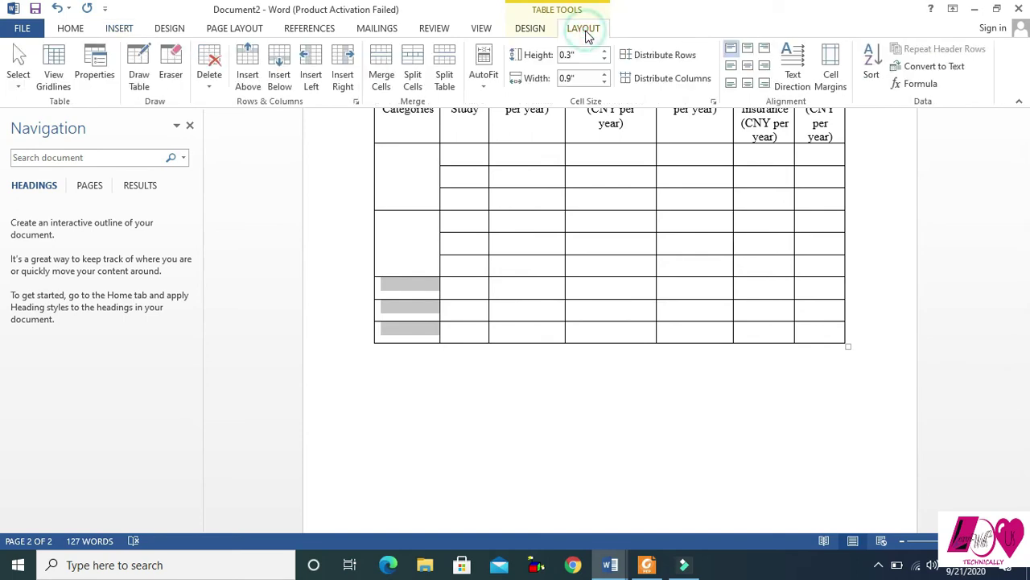
left_click(380, 79)
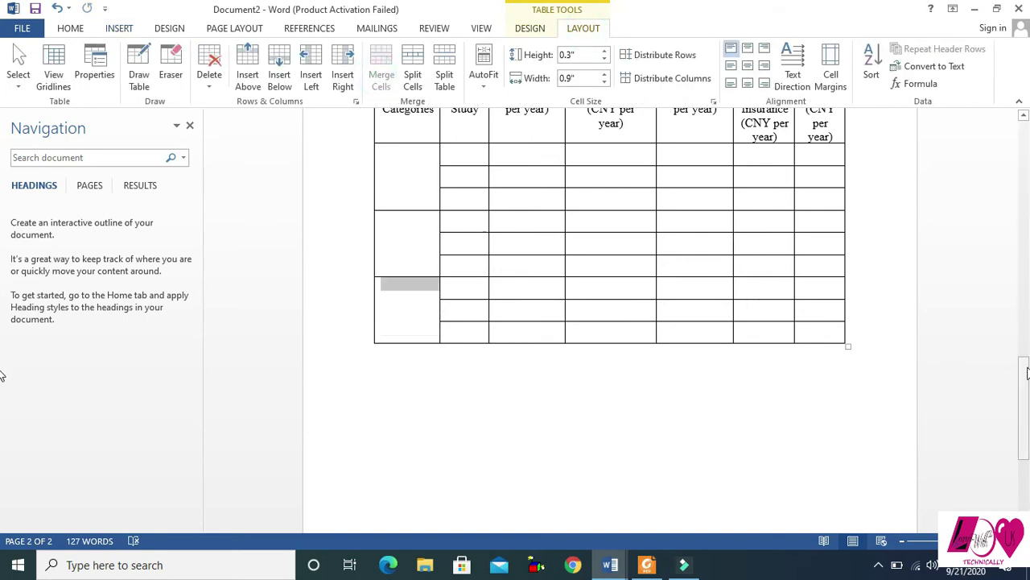
left_click(1024, 362)
left_click_drag(1024, 362, 1024, 338)
left_click(415, 277)
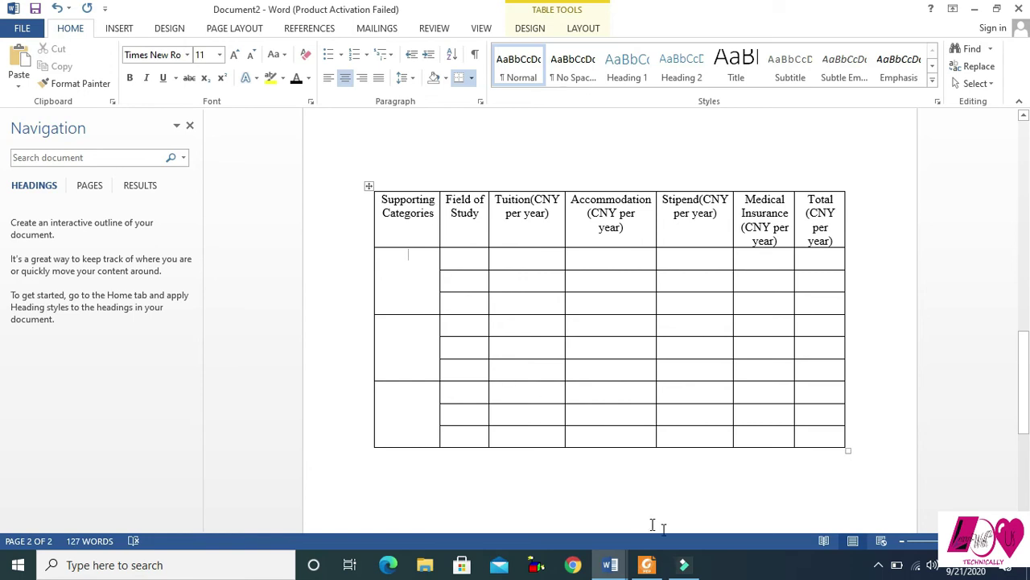
Step: Copy 'Undergraduate students' from Document1 into Document2's first category cell
mouse_move(610, 564)
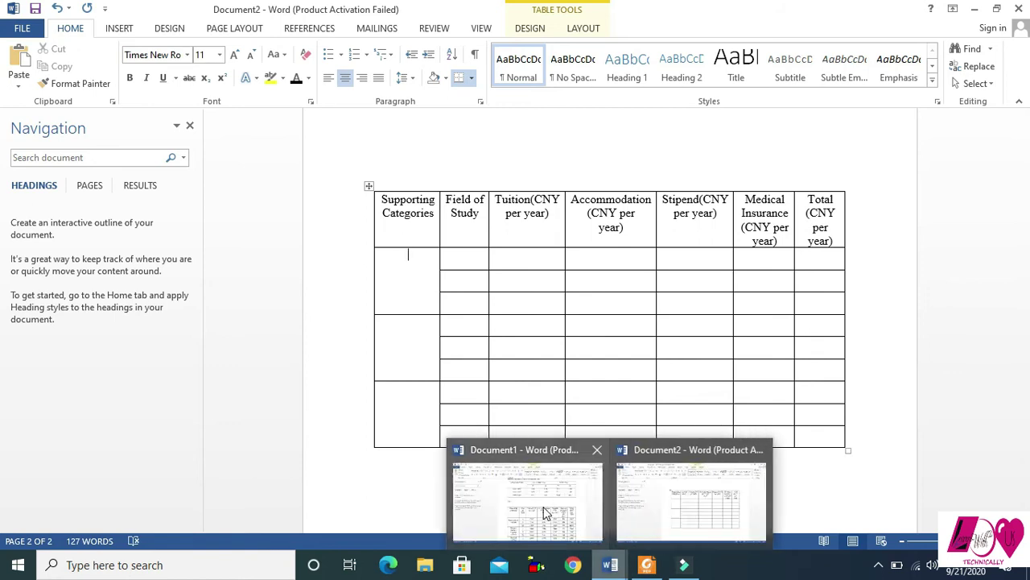
left_click(543, 513)
triple_click(418, 411)
key("ctrl+c")
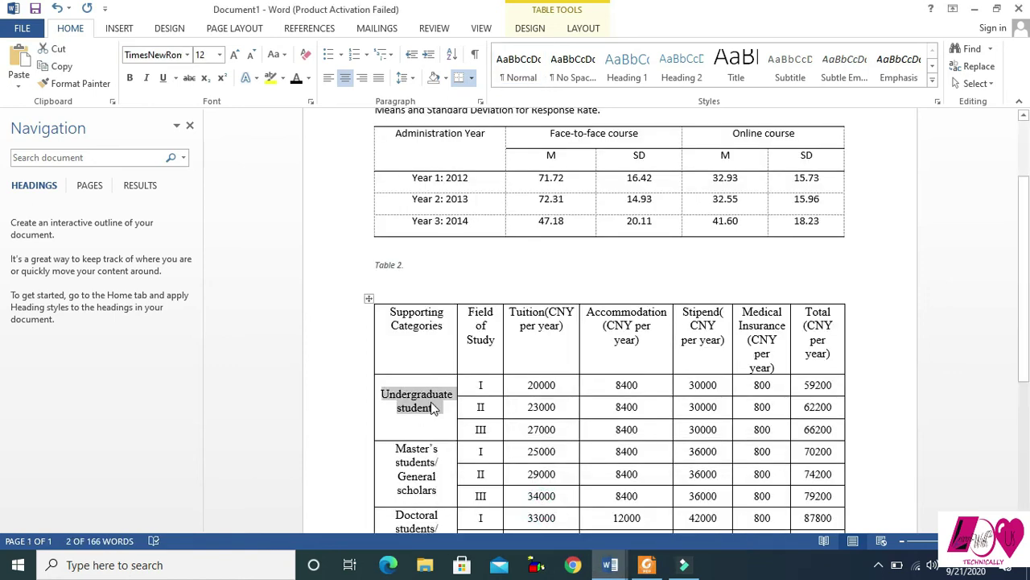
key("alt+Tab")
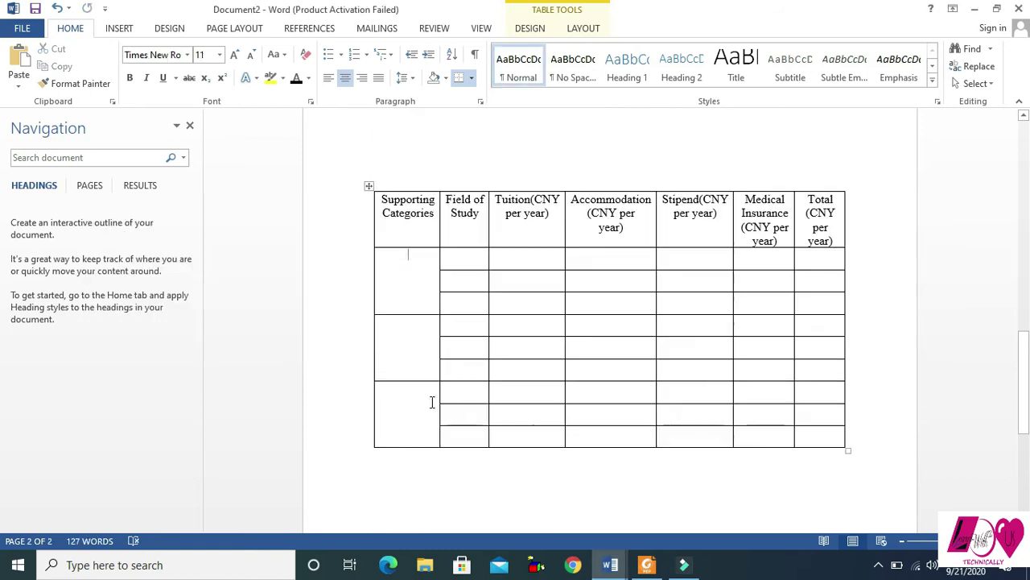
key("ctrl+v")
left_click(432, 314)
Step: Recolour the pasted category text so it shows and widen the table slightly left
triple_click(394, 290)
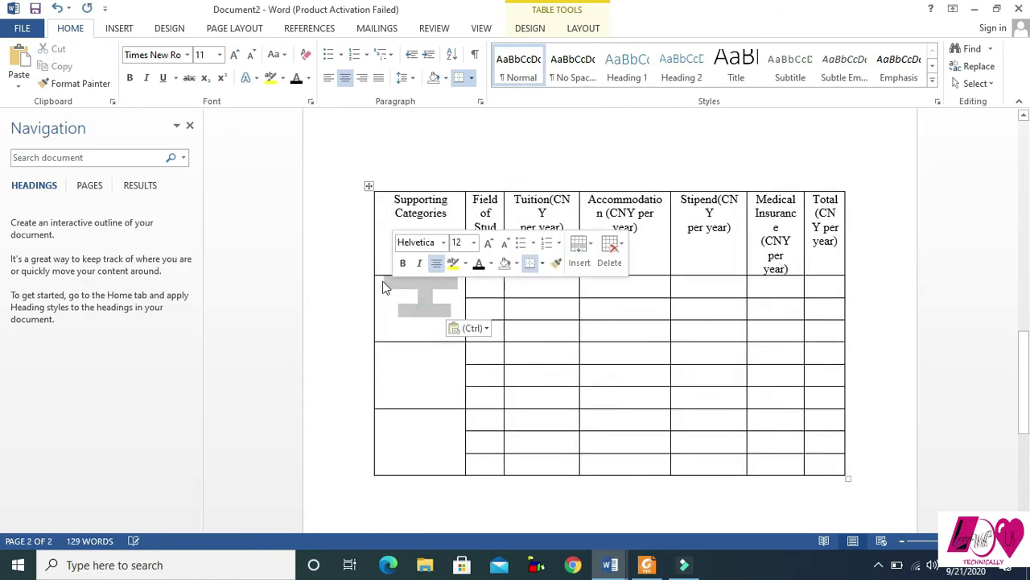
left_click(296, 80)
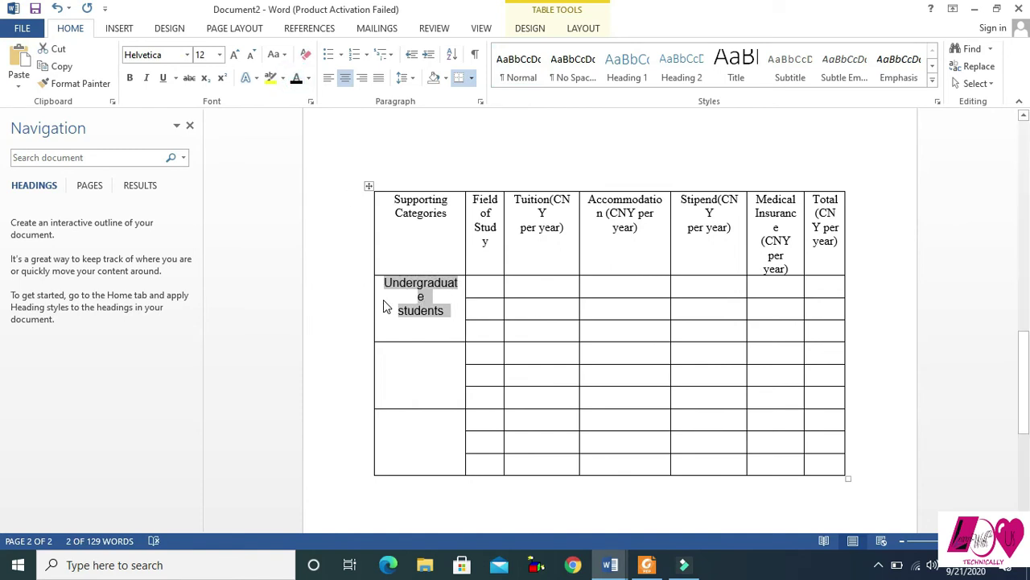
left_click_drag(375, 299, 369, 297)
left_click(483, 274)
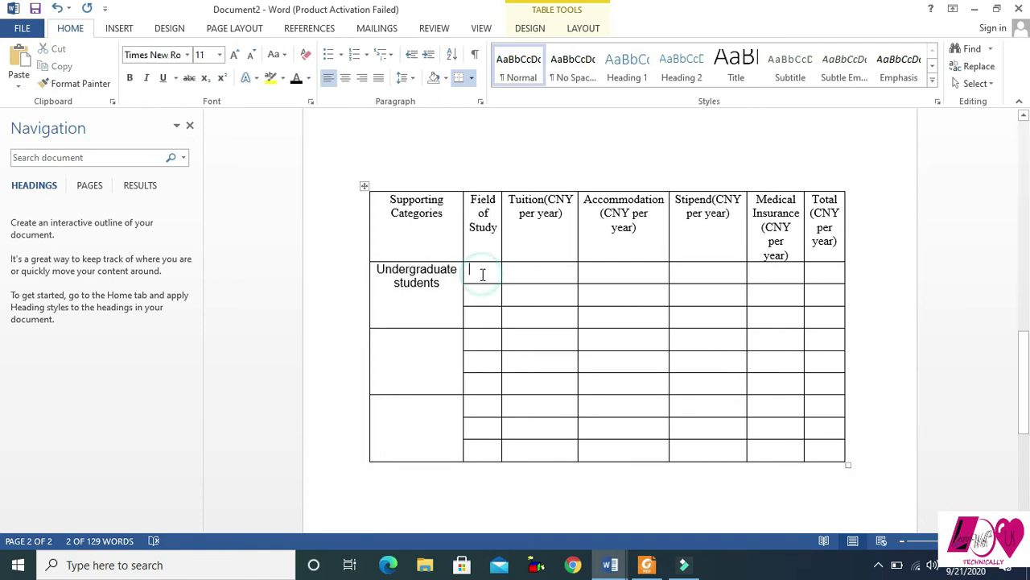
Step: Set 'Undergraduate students' in Times New Roman and centre it in its cell
left_click_drag(444, 287, 377, 269)
left_click(171, 56)
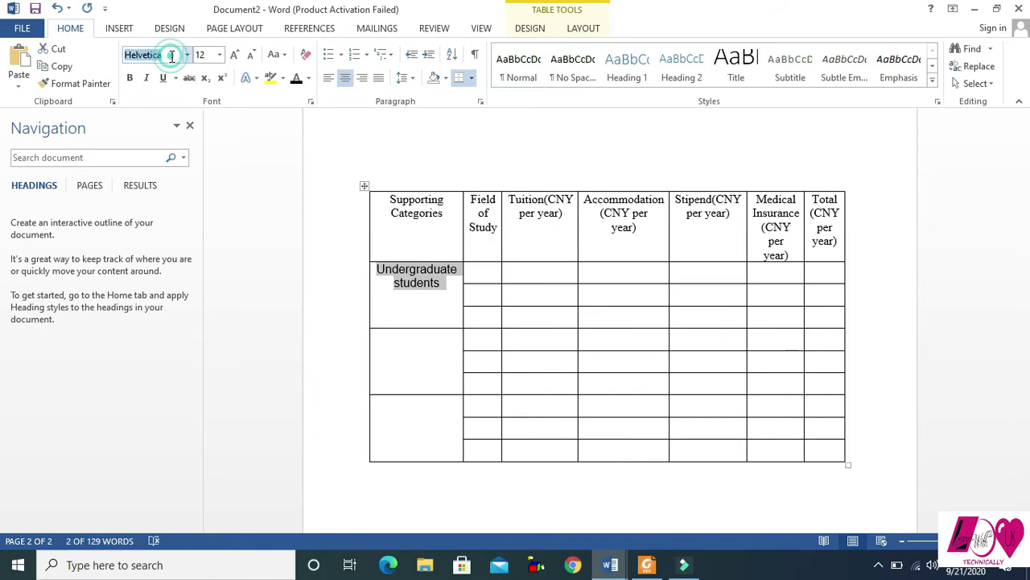
type("Times New Ro")
key("Return")
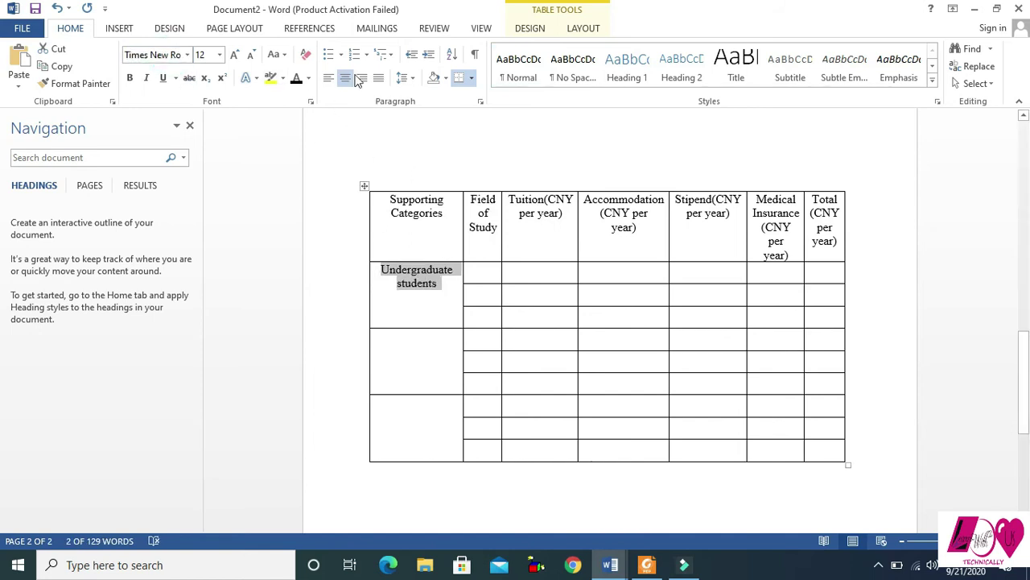
left_click(575, 29)
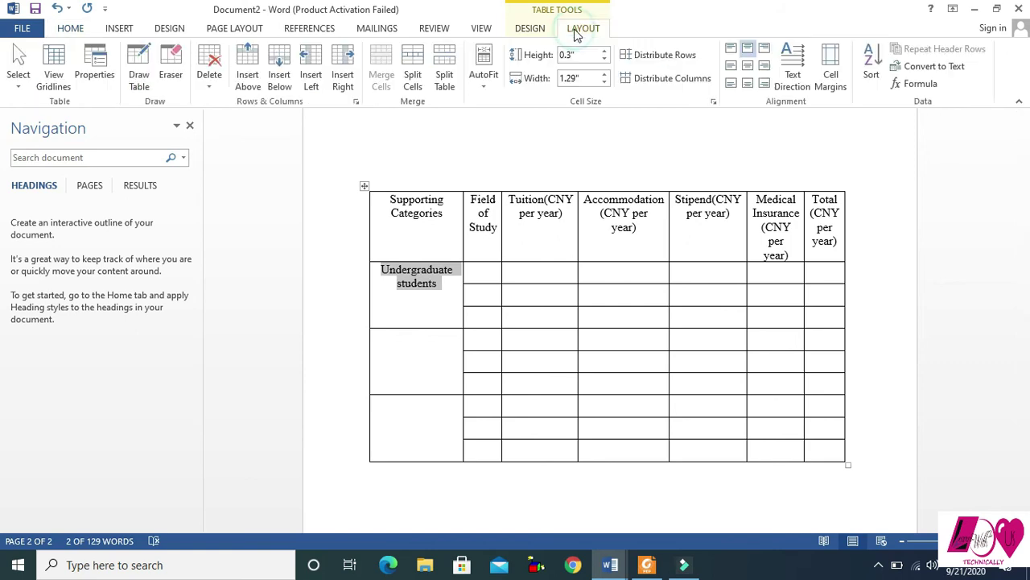
left_click(748, 66)
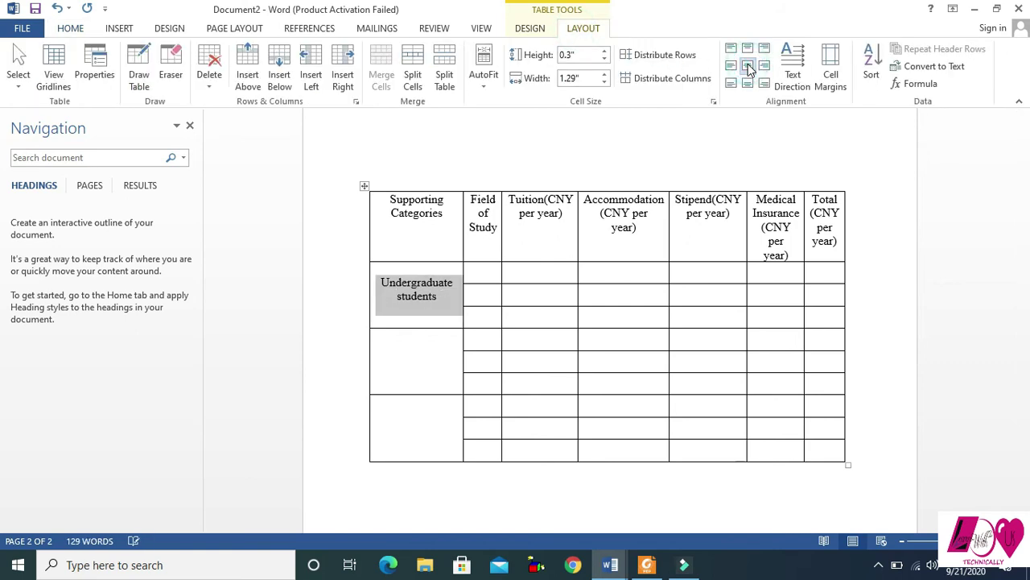
left_click(486, 276)
Step: Copy Document1's Undergraduate Field I–III rows and paste them into Document2's three empty rows
key("alt+Tab")
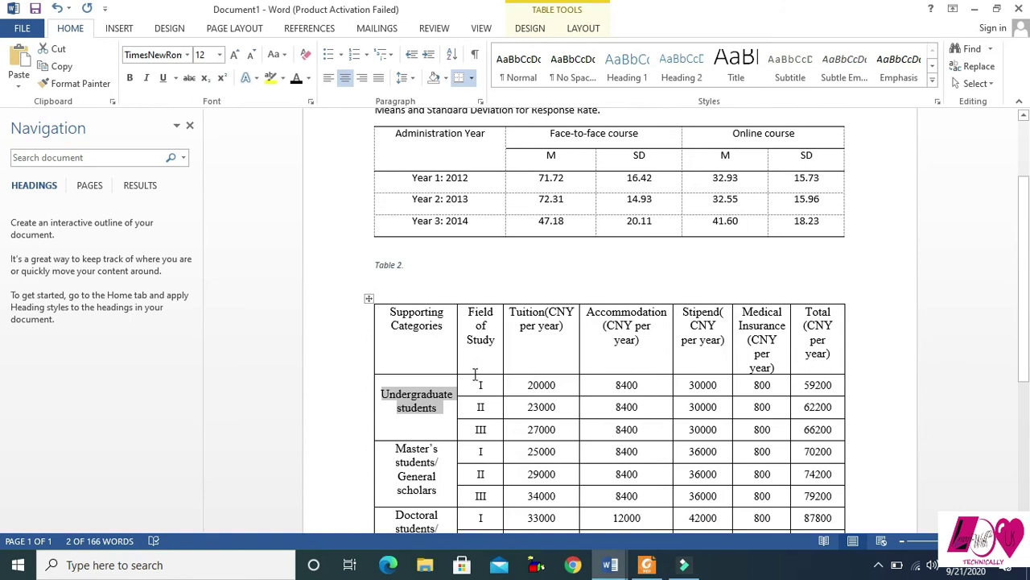
left_click_drag(478, 383, 821, 423)
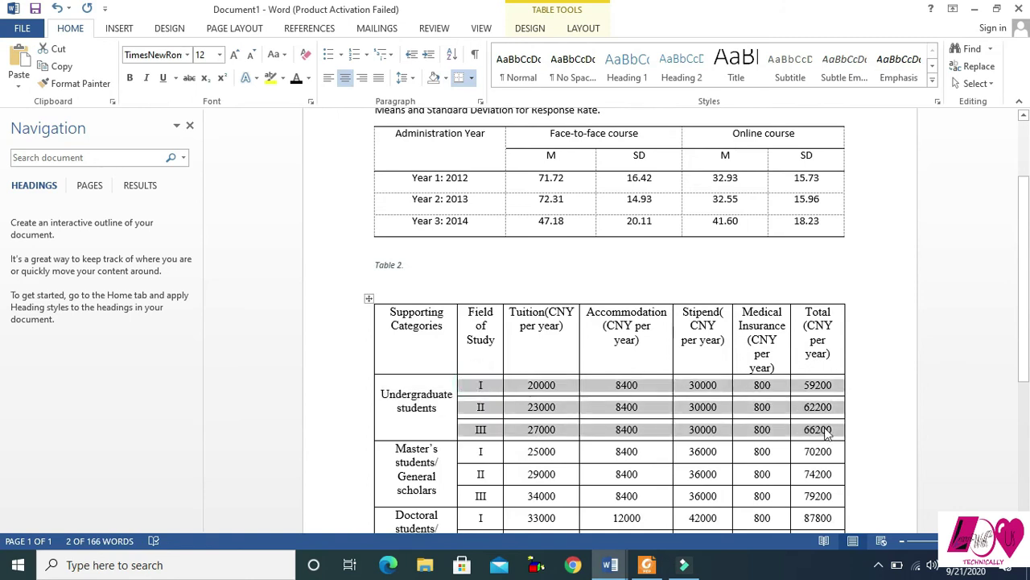
key("alt+Tab")
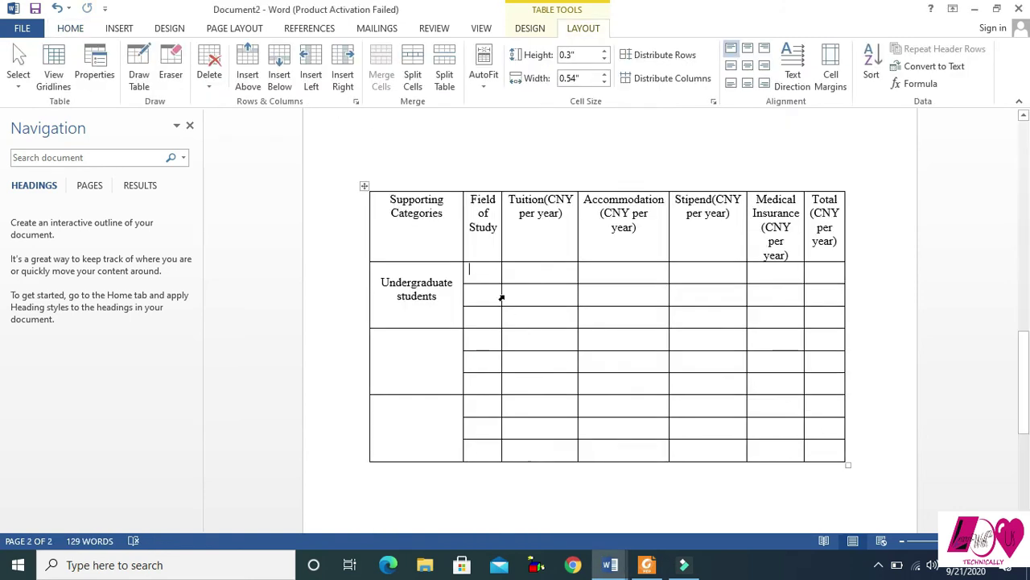
left_click_drag(480, 273, 817, 314)
key("ctrl+v")
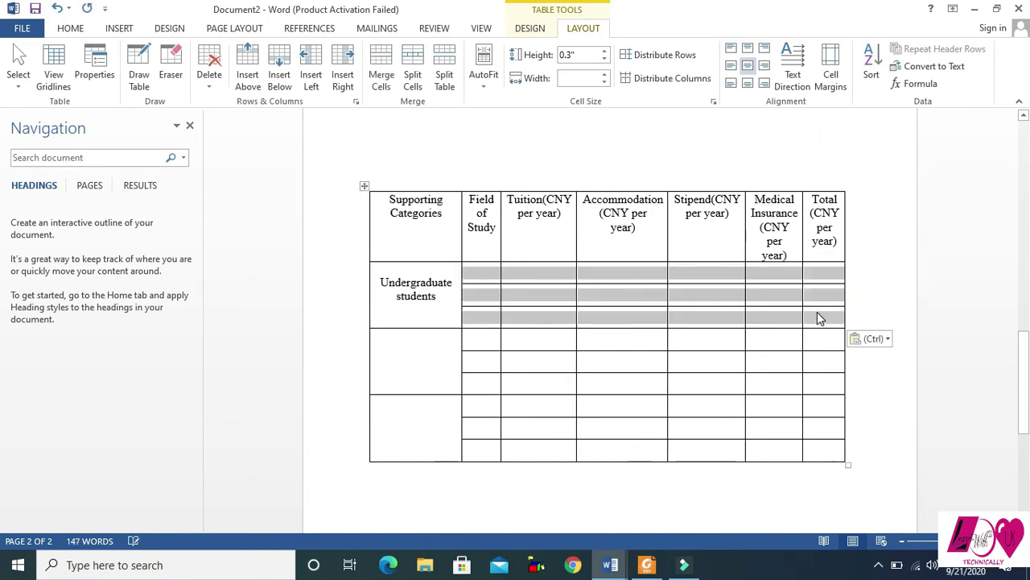
Step: Make the pasted Undergraduate figures black Times New Roman
left_click(74, 29)
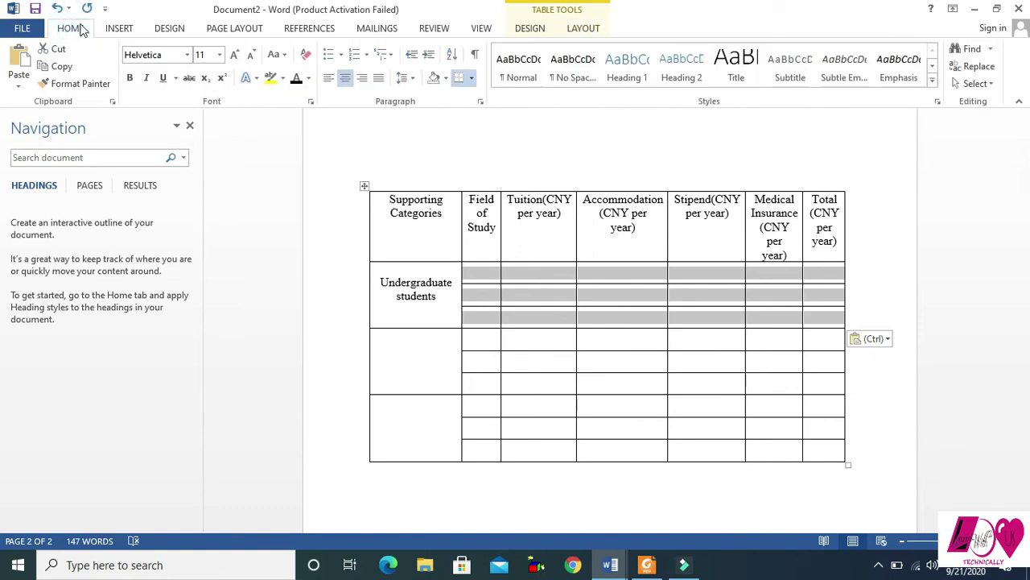
left_click(295, 79)
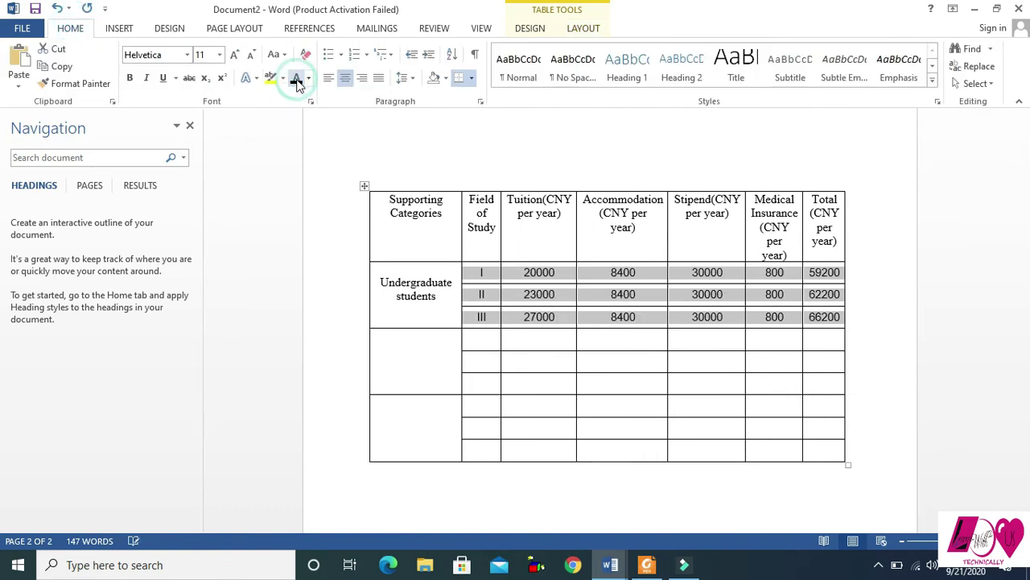
left_click(174, 55)
type("Times New Roman")
key("Return")
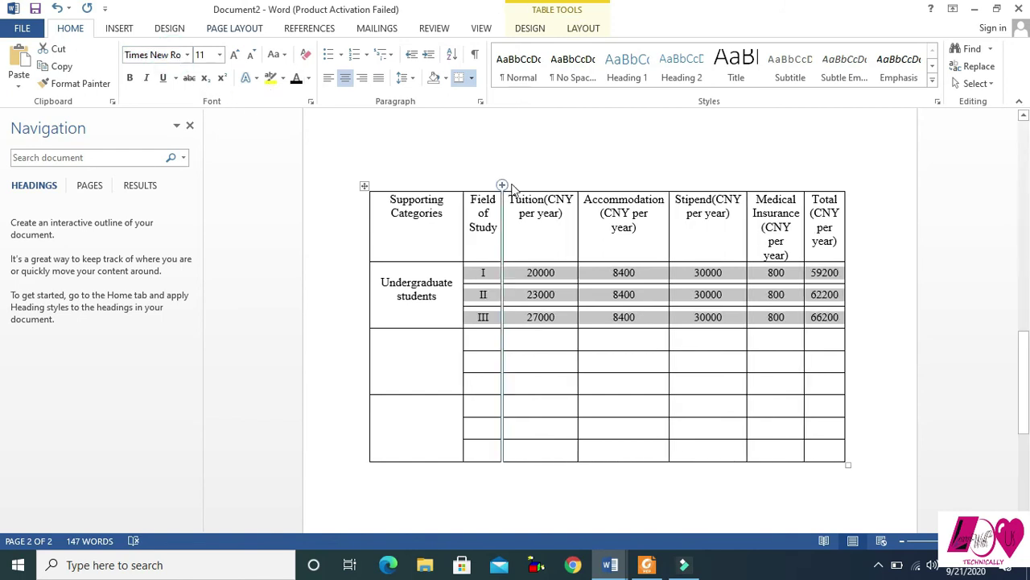
left_click(582, 27)
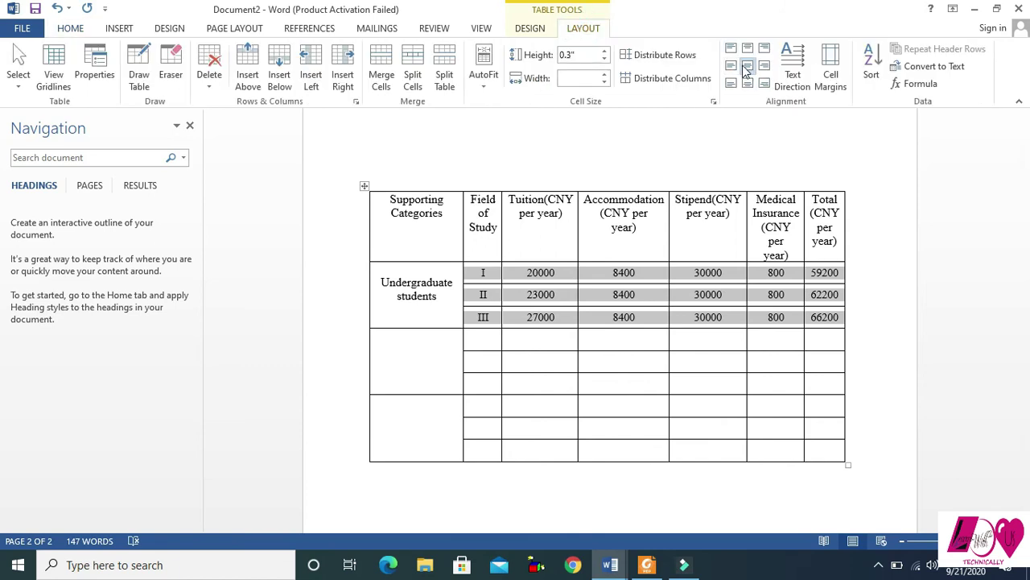
left_click(427, 350)
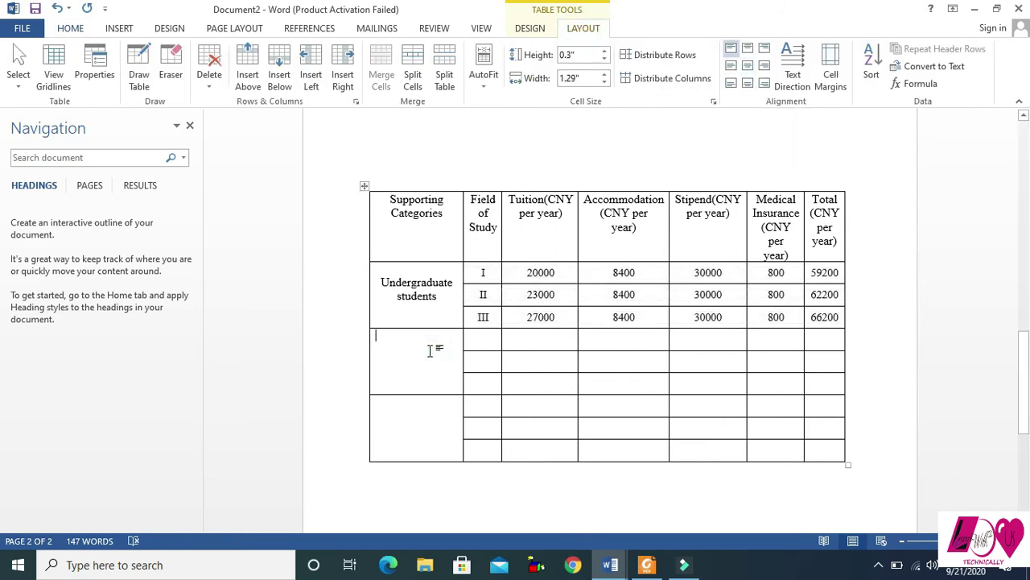
key("alt+Tab")
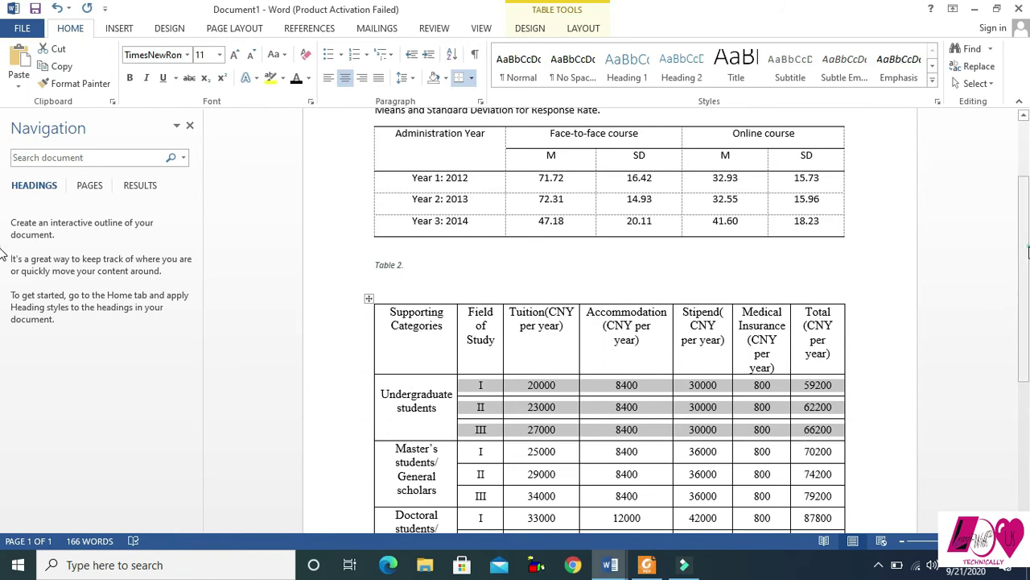
Step: Copy the 'Master's students/ General scholars' label from Document1 into the second category cell
scroll(469, 335, "down", 3)
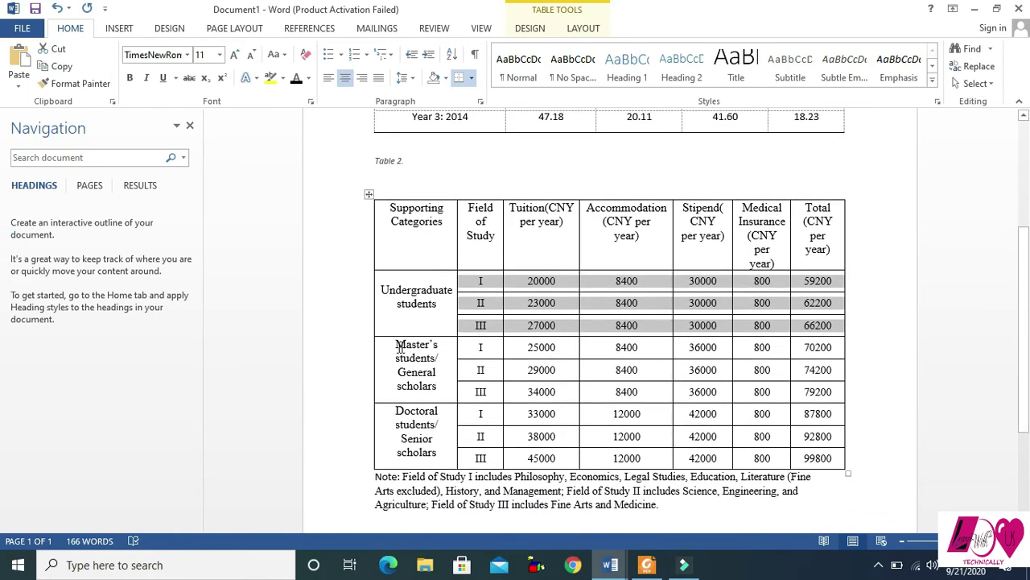
left_click_drag(395, 347, 436, 392)
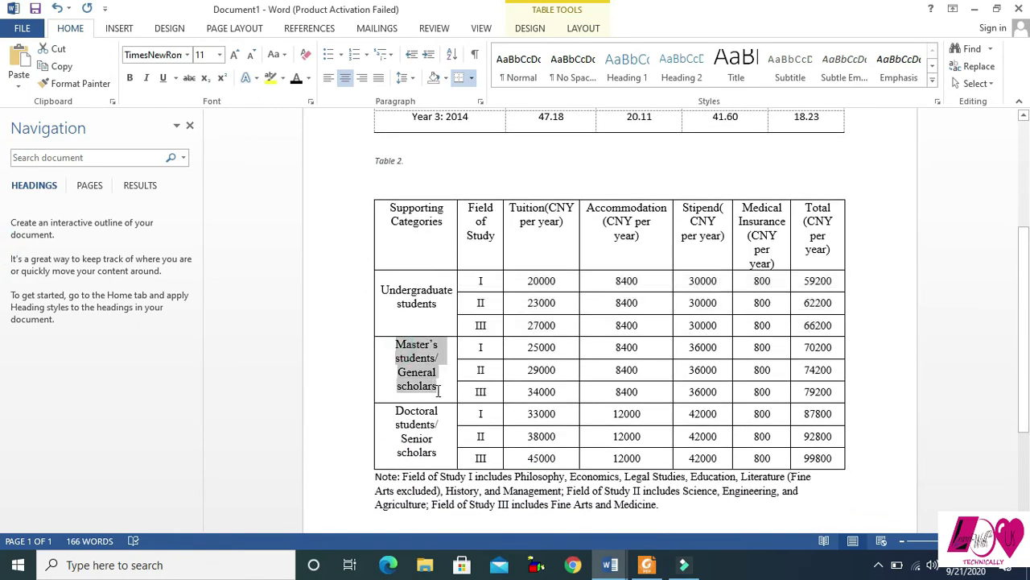
key("alt+Tab")
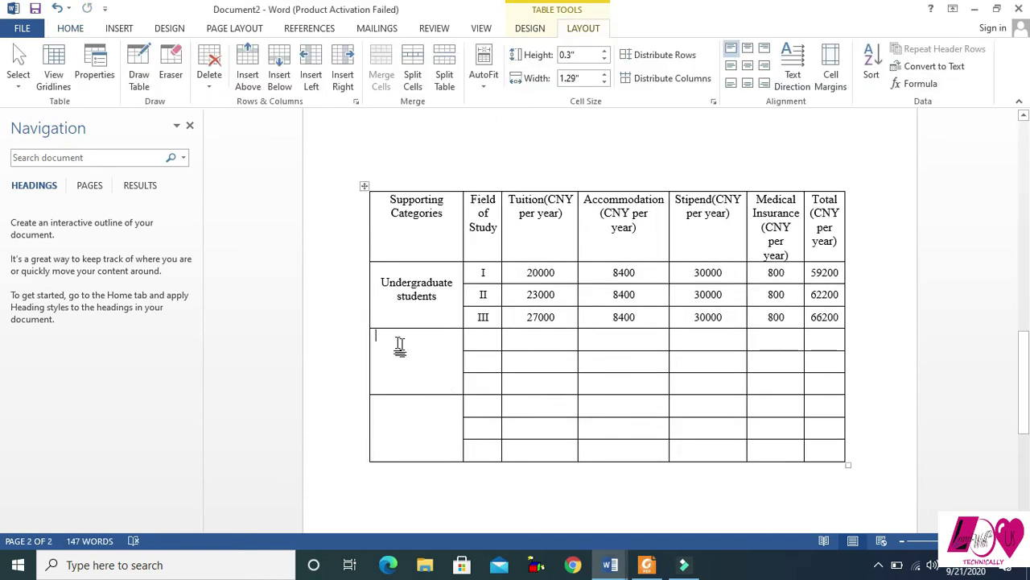
key("ctrl+v")
Step: Make the label black Times New Roman and centre it in its cell
left_click_drag(435, 374, 377, 332)
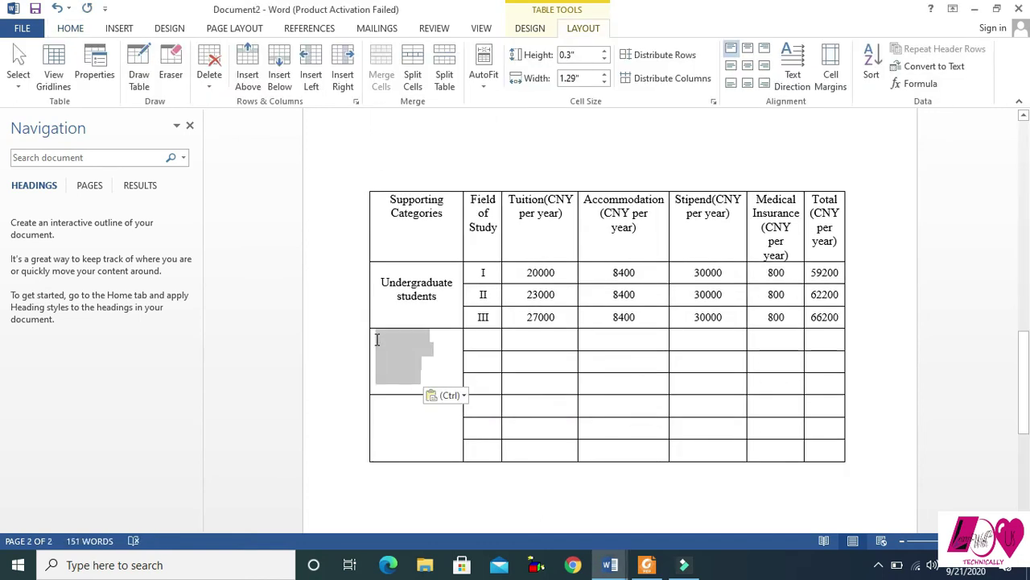
left_click(71, 28)
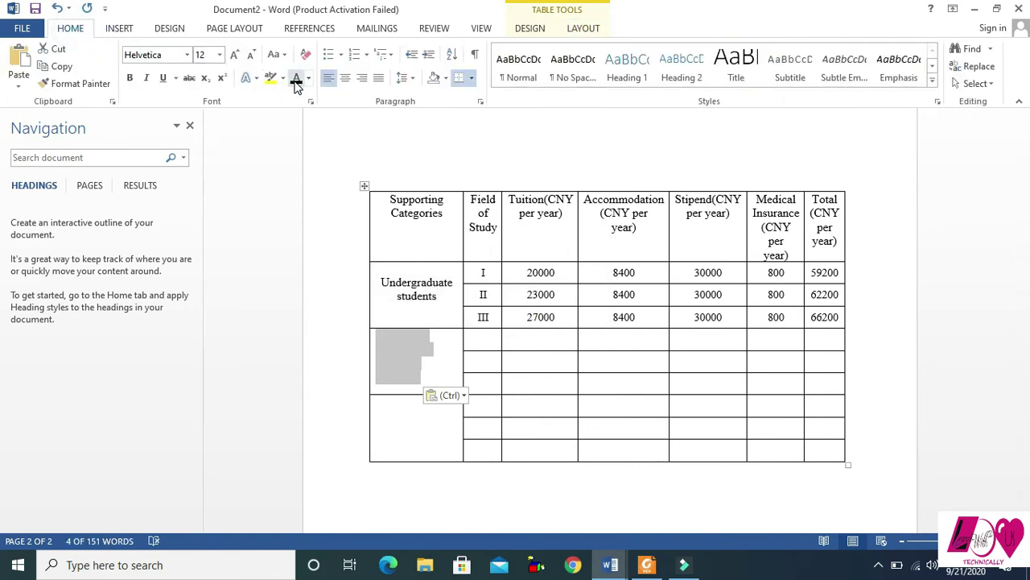
left_click(296, 79)
left_click(168, 55)
type("Times New Ro")
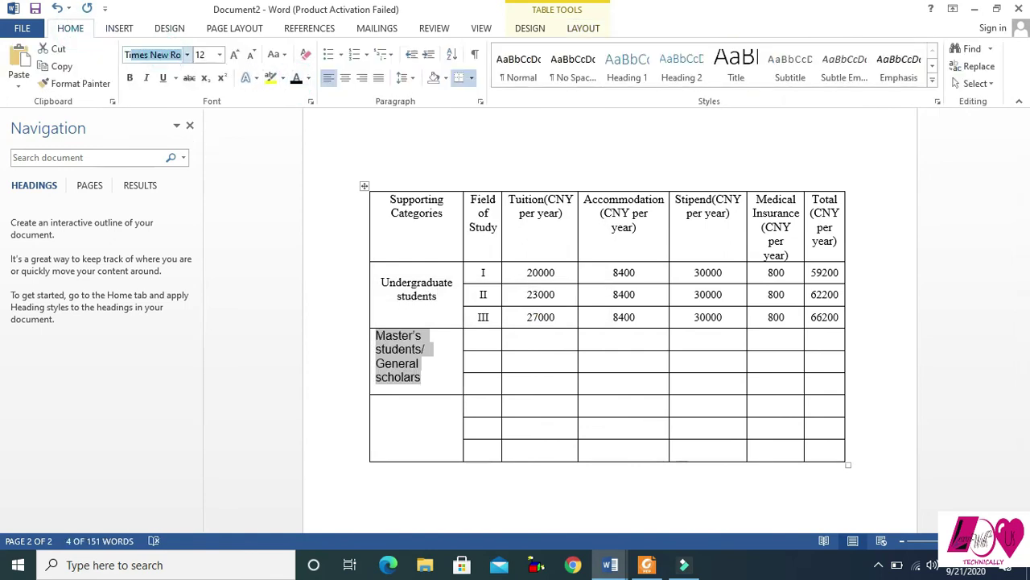
key("Return")
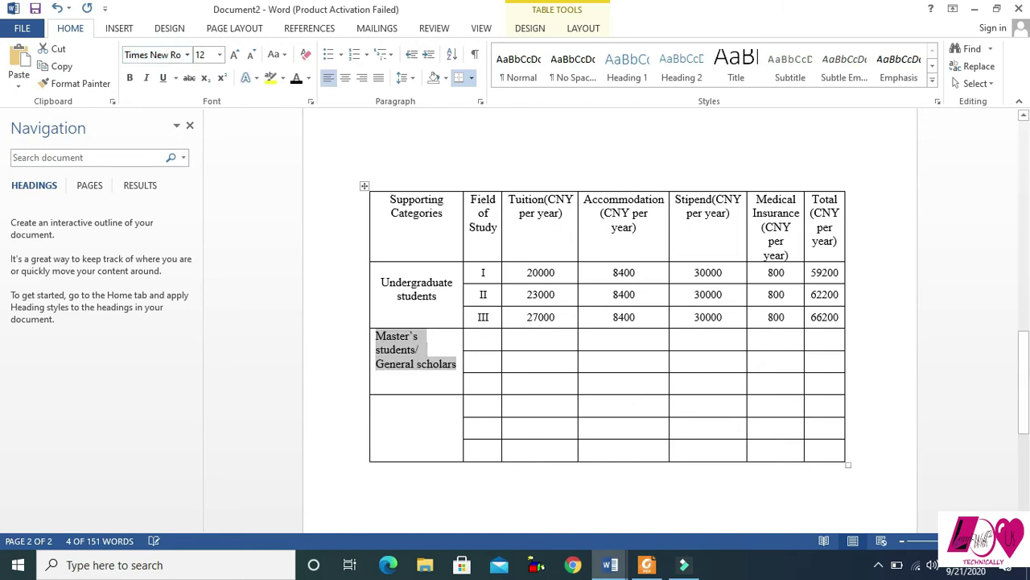
left_click(591, 28)
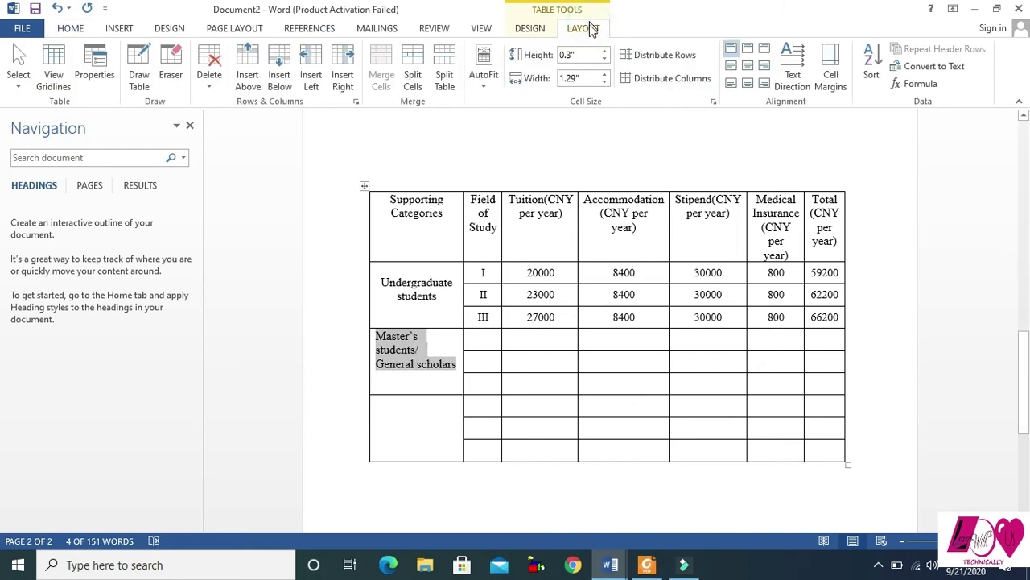
left_click(748, 65)
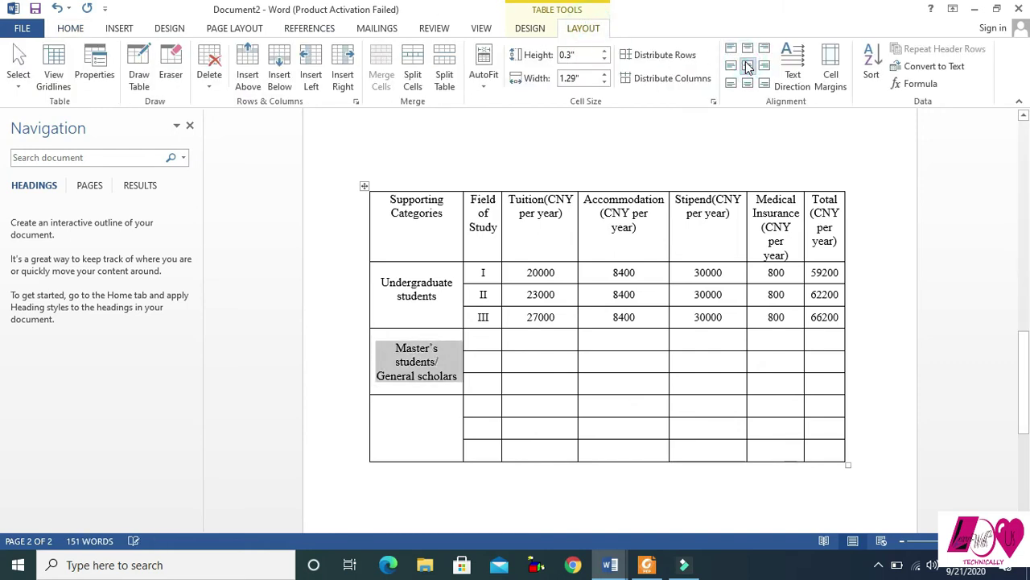
Step: Paste the Master's Field I–III figures (25000 to 79200) into the empty rows in Times New Roman
left_click(487, 338)
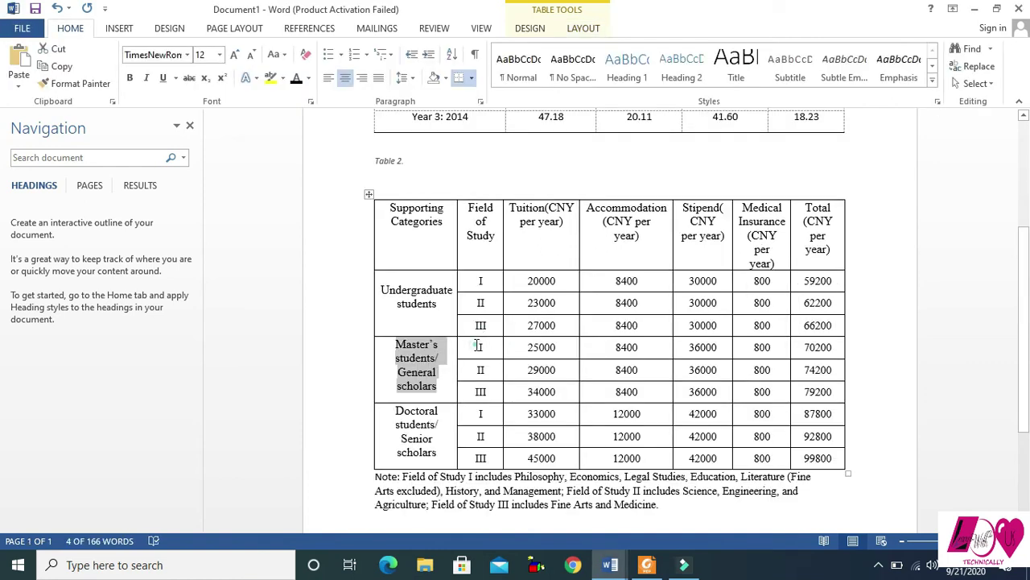
left_click_drag(479, 344, 830, 396)
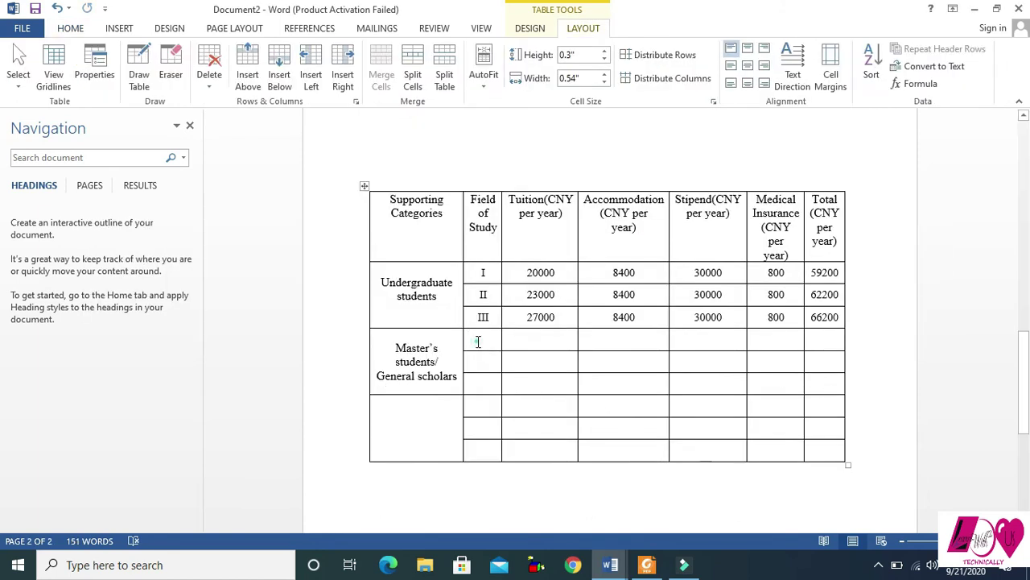
left_click_drag(478, 341, 817, 390)
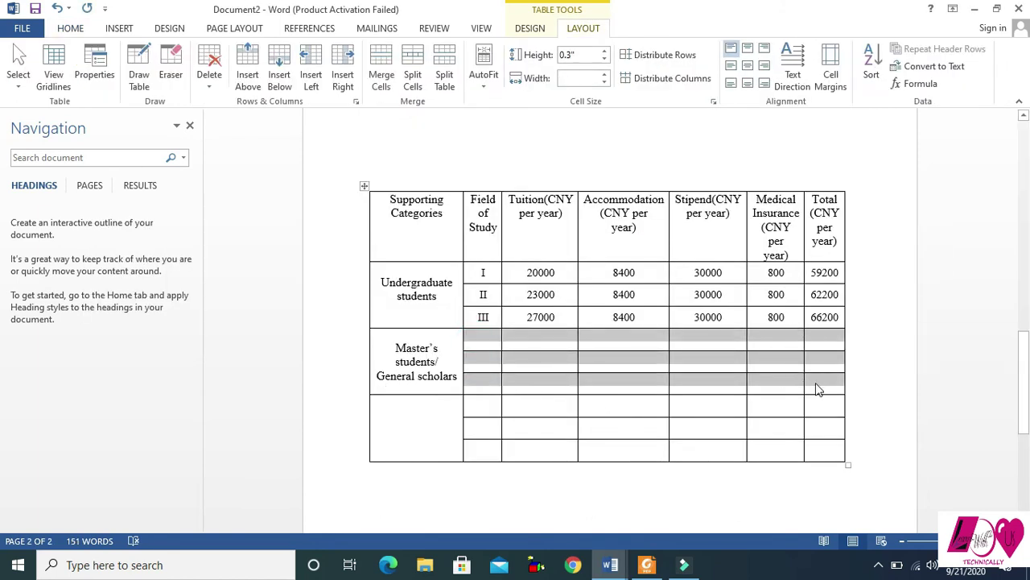
key("ctrl+v")
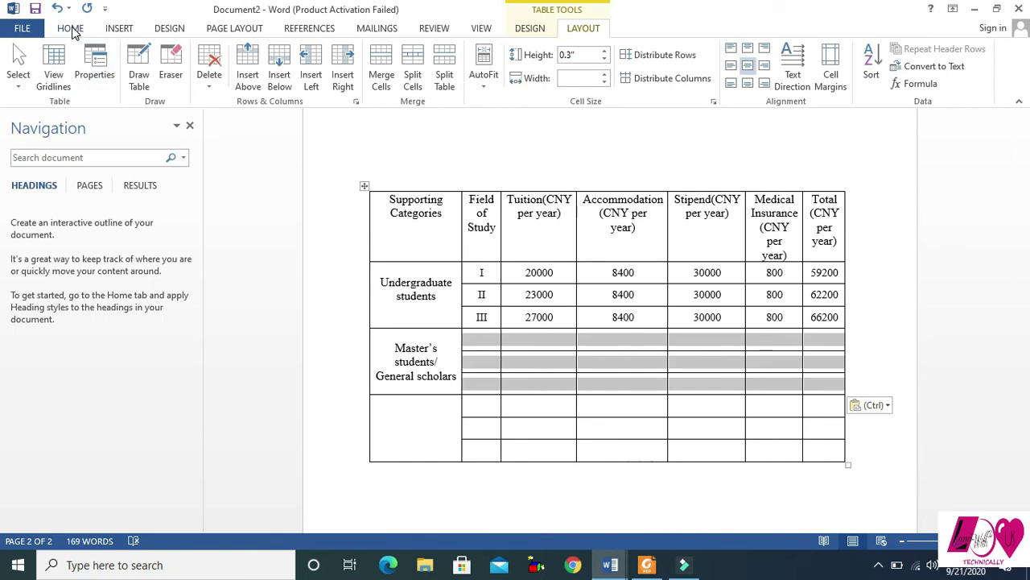
left_click(71, 29)
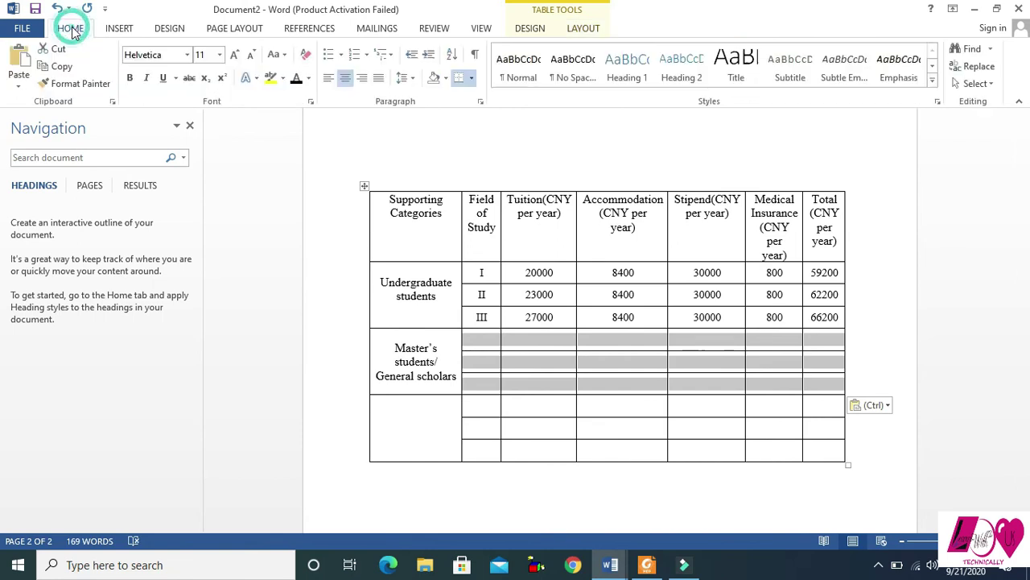
left_click(161, 55)
type("Times New Ro")
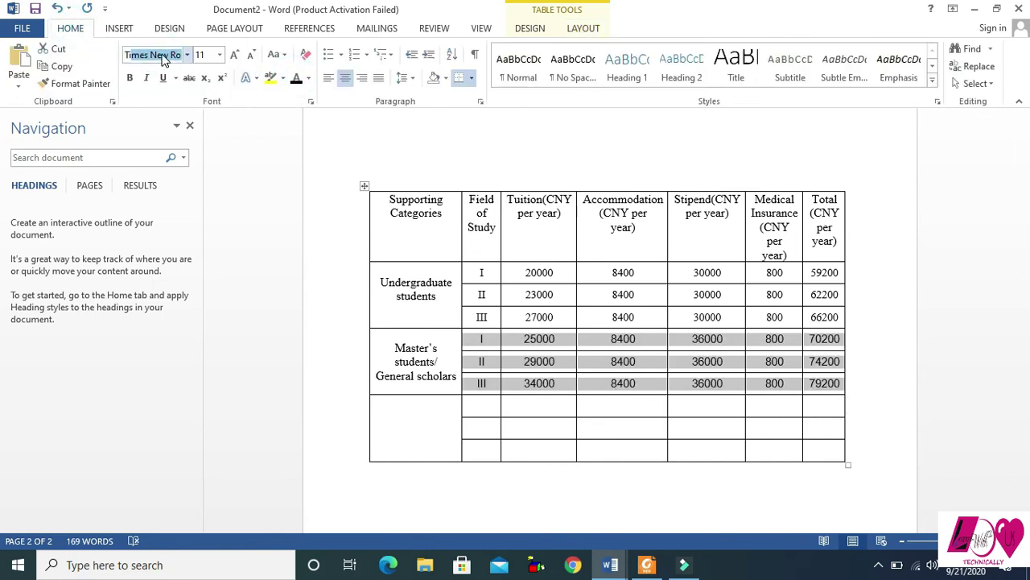
key("Return")
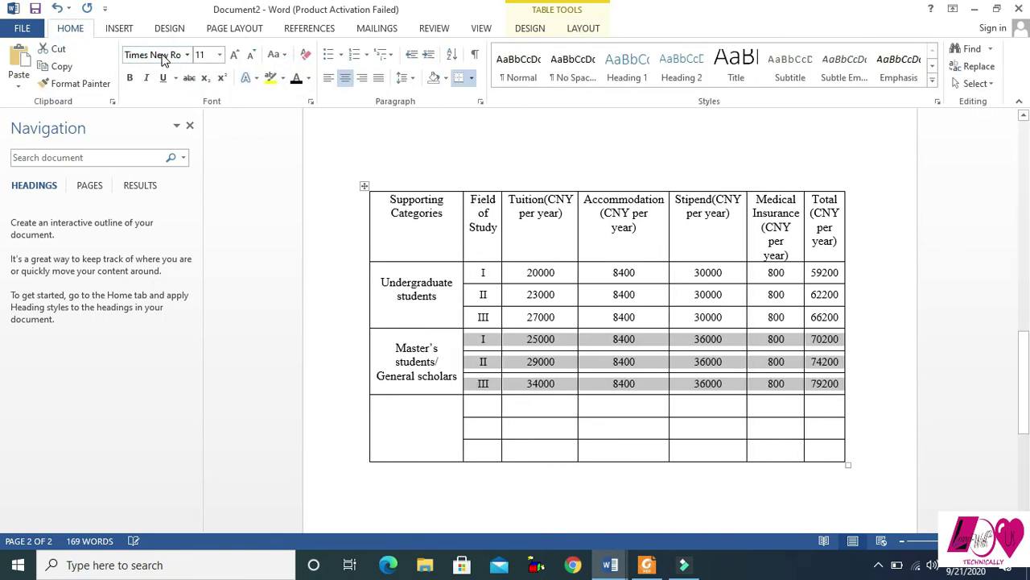
left_click(583, 29)
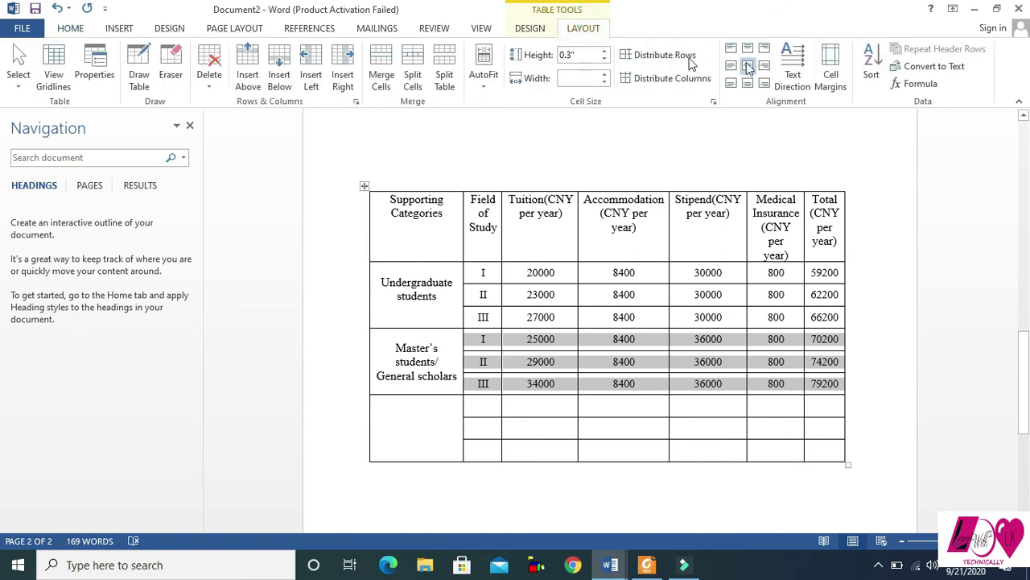
Step: Paste the 'Doctoral students/ Senior scholars' label into the last category cell
left_click(430, 418)
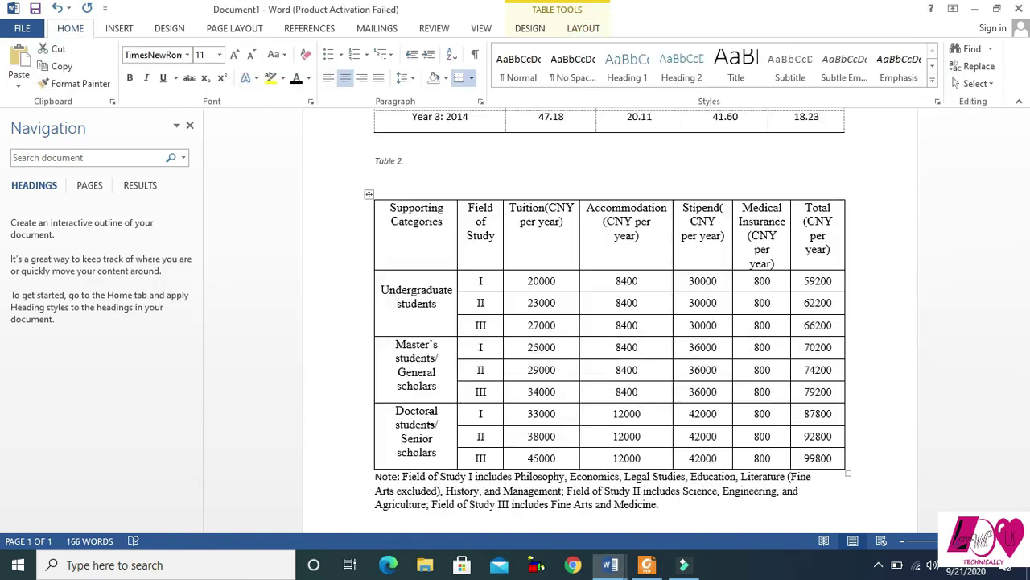
left_click(390, 412)
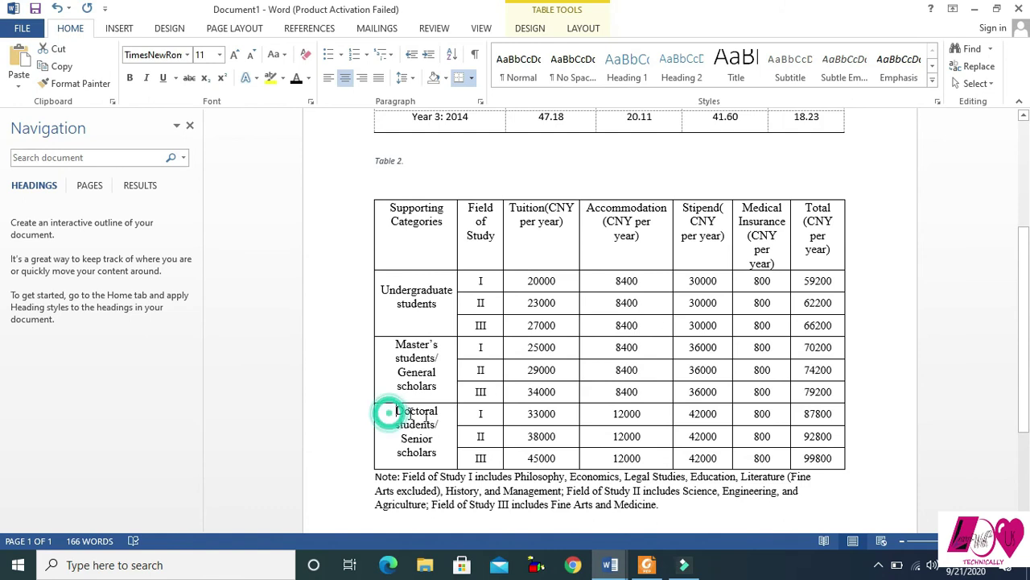
left_click_drag(390, 413, 443, 452)
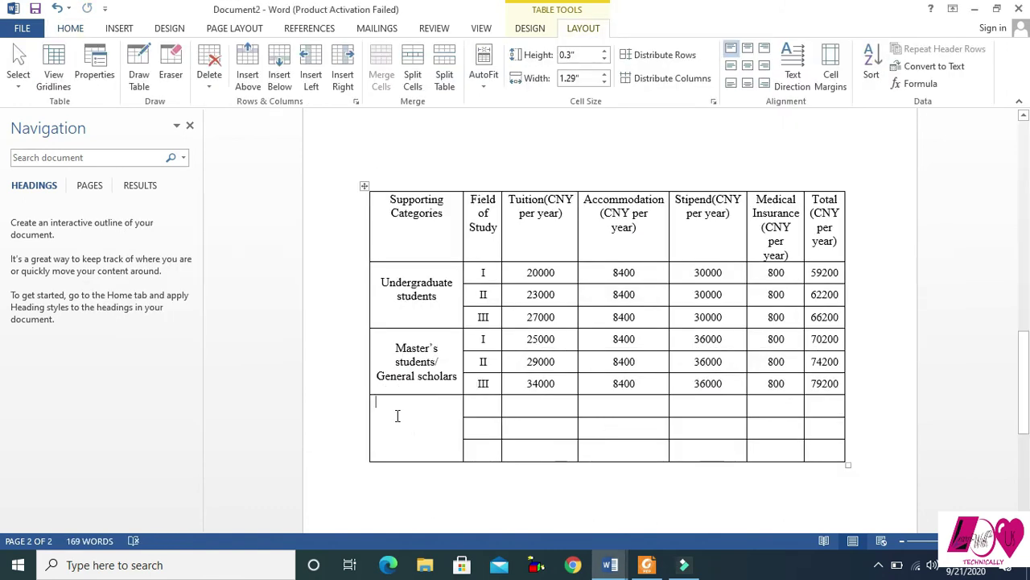
type("Doctoral students/ Senior scholars")
Step: Set the Doctoral label in Times New Roman
left_click_drag(444, 448, 314, 322)
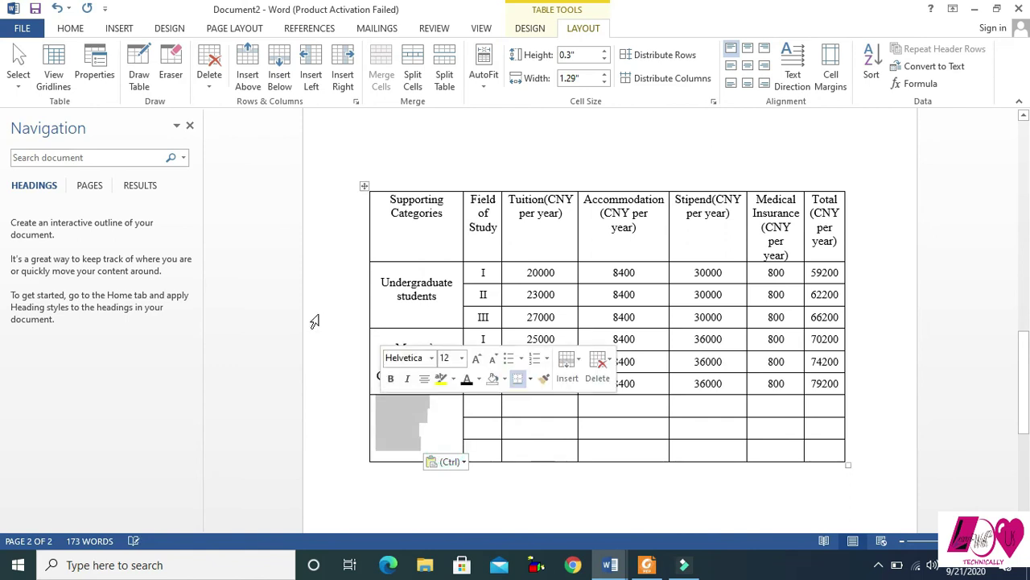
left_click(70, 28)
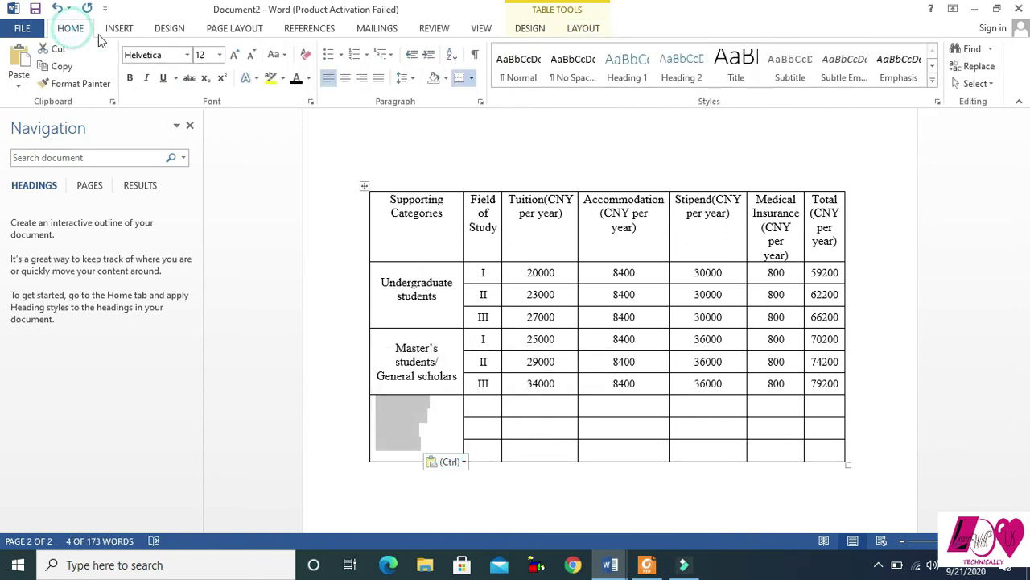
left_click(295, 78)
left_click(170, 55)
type("Times New Ro")
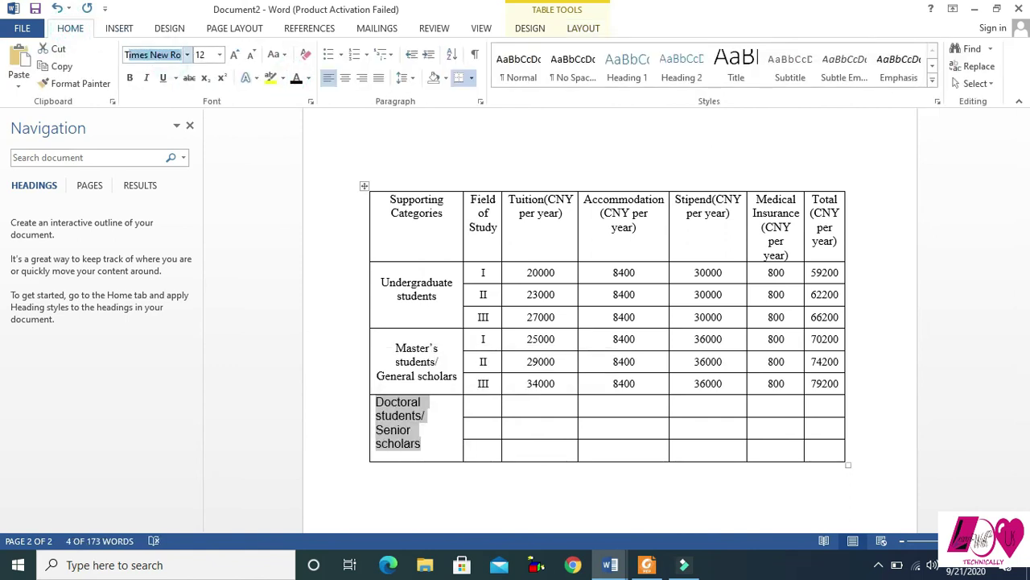
key("Return")
Step: Paste Document1's Doctoral Field I–III figures (33000 to 99800) into the empty rows in Times New Roman
key("alt+Tab")
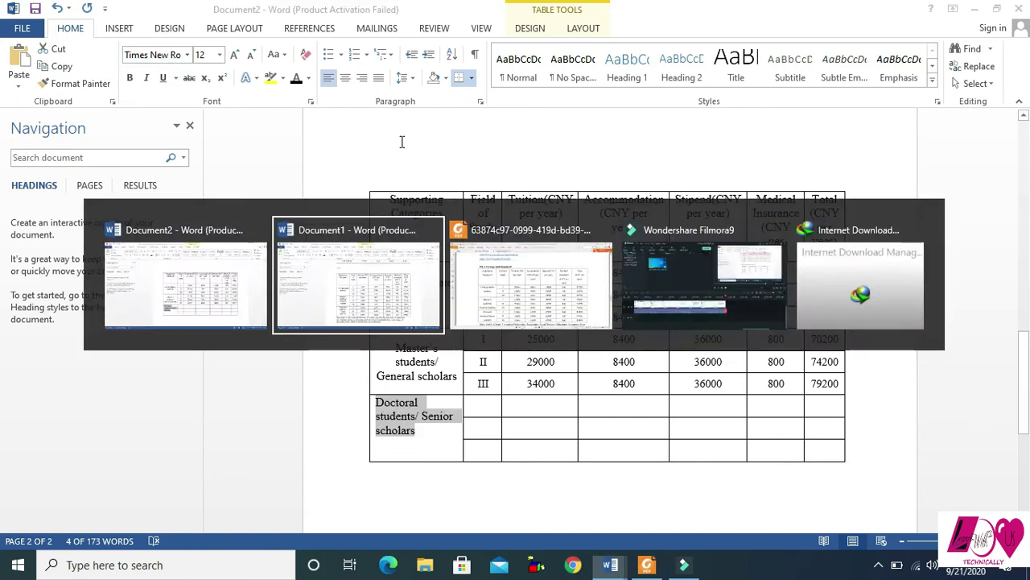
left_click_drag(478, 413, 832, 463)
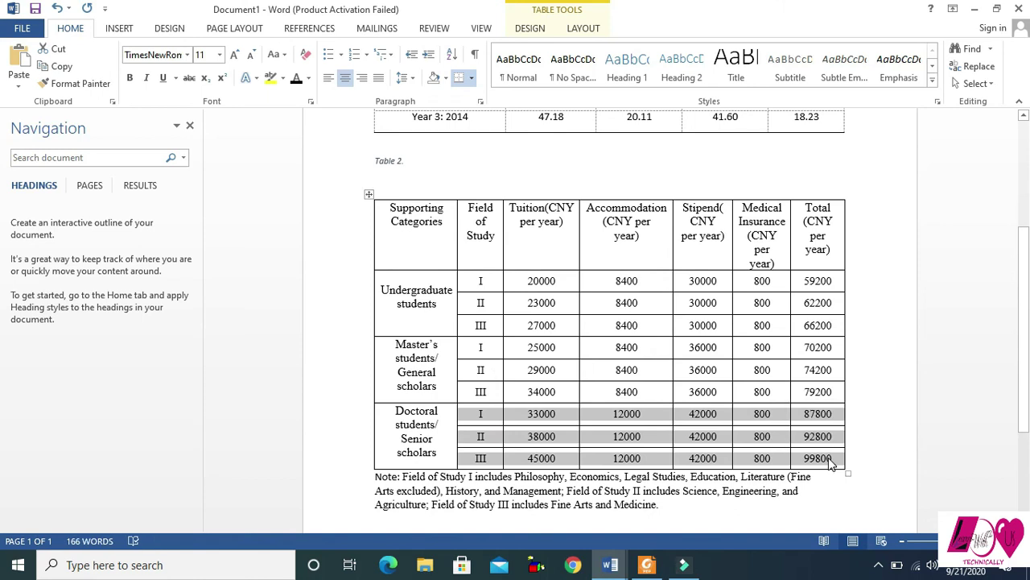
key("alt+Tab")
left_click_drag(484, 410, 842, 452)
key("ctrl+v")
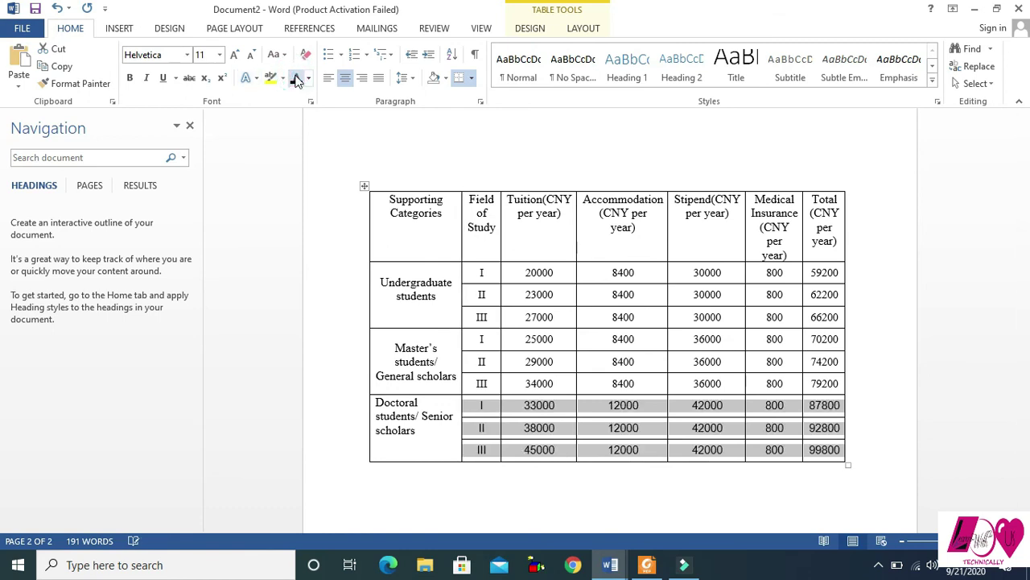
left_click(172, 54)
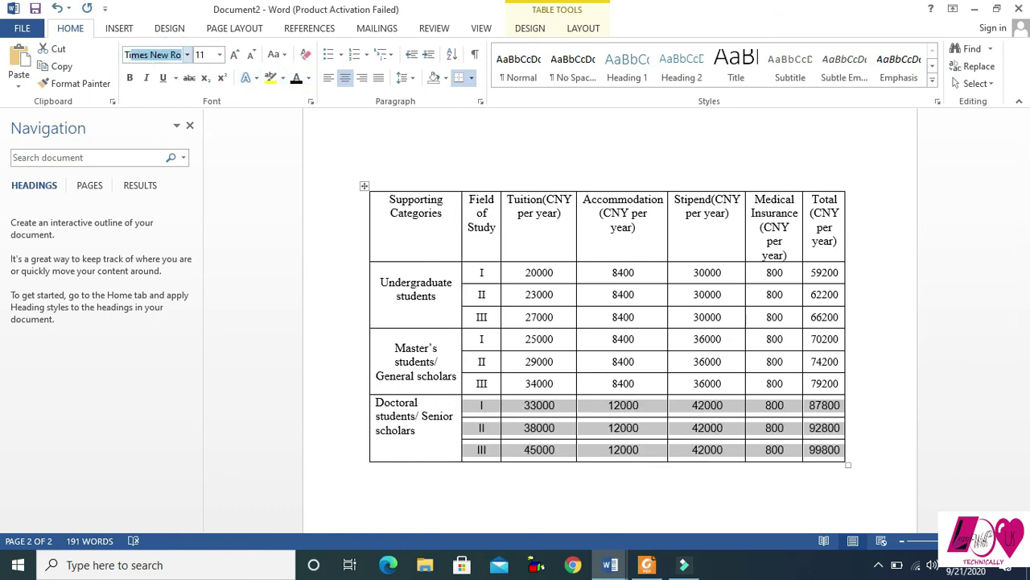
key("Return")
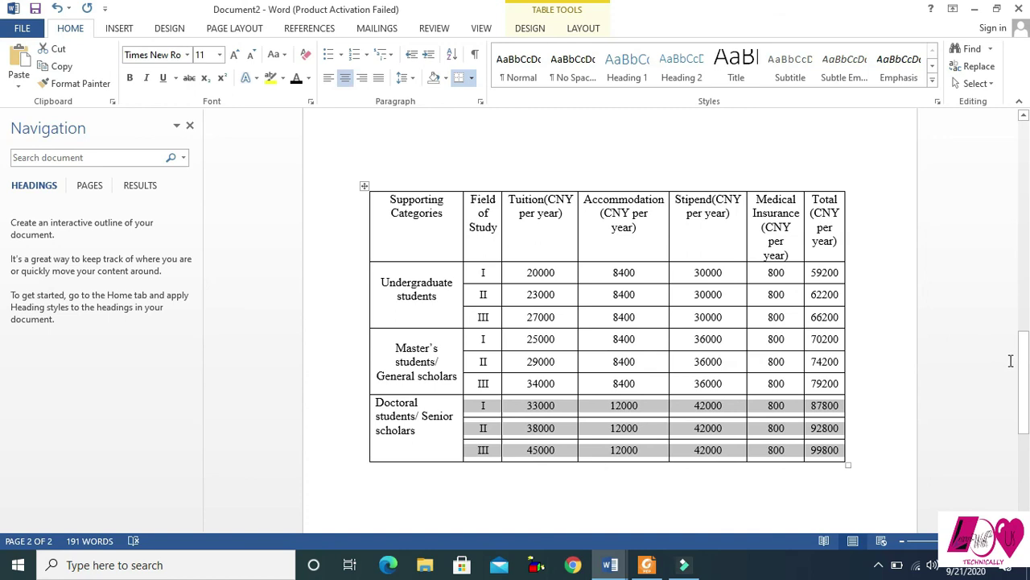
left_click_drag(1023, 357, 1023, 367)
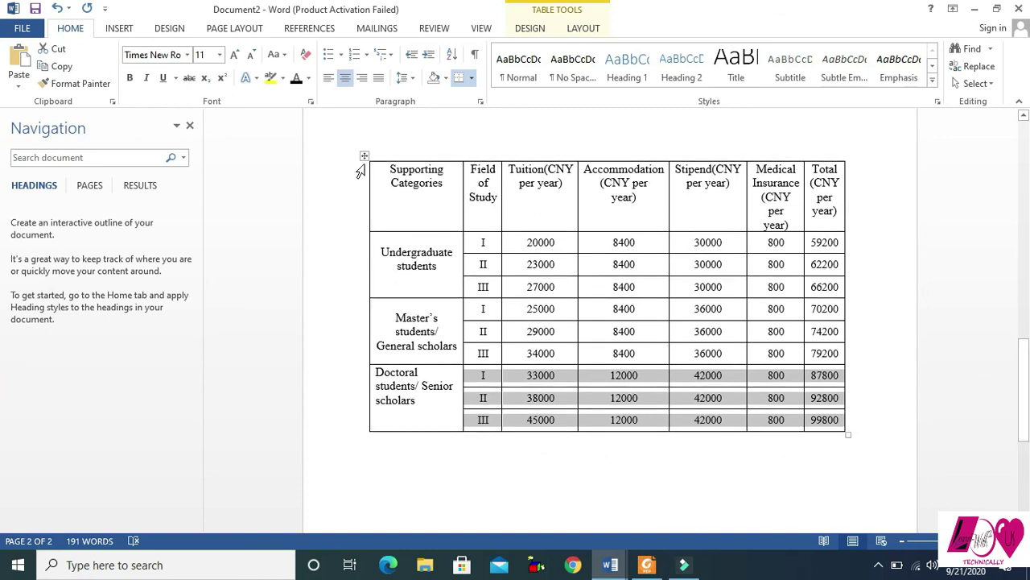
Step: Insert a 'Table 3.' caption above the scholarship table, with an empty line beneath it
left_click(365, 157)
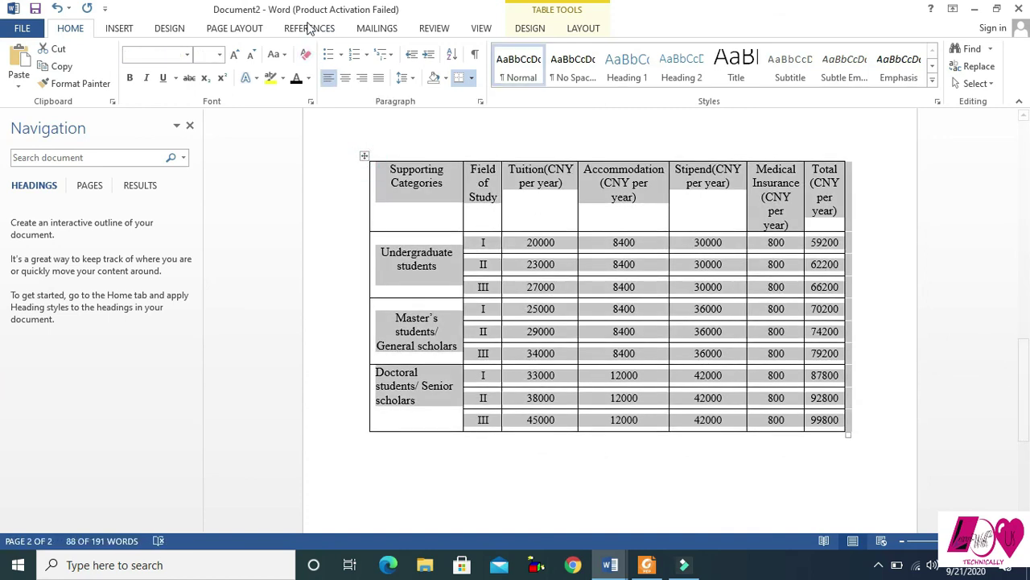
left_click(309, 30)
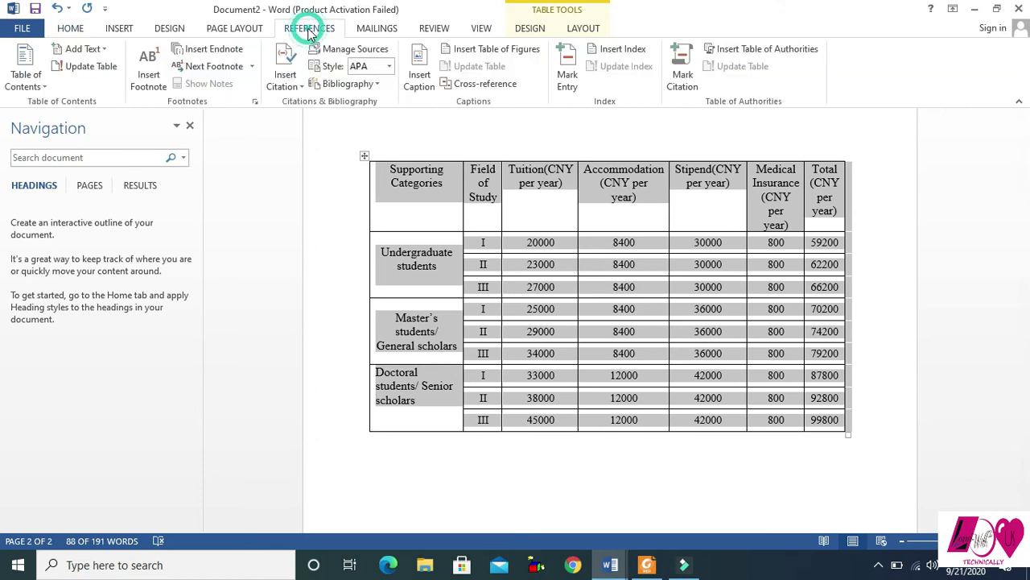
left_click(411, 84)
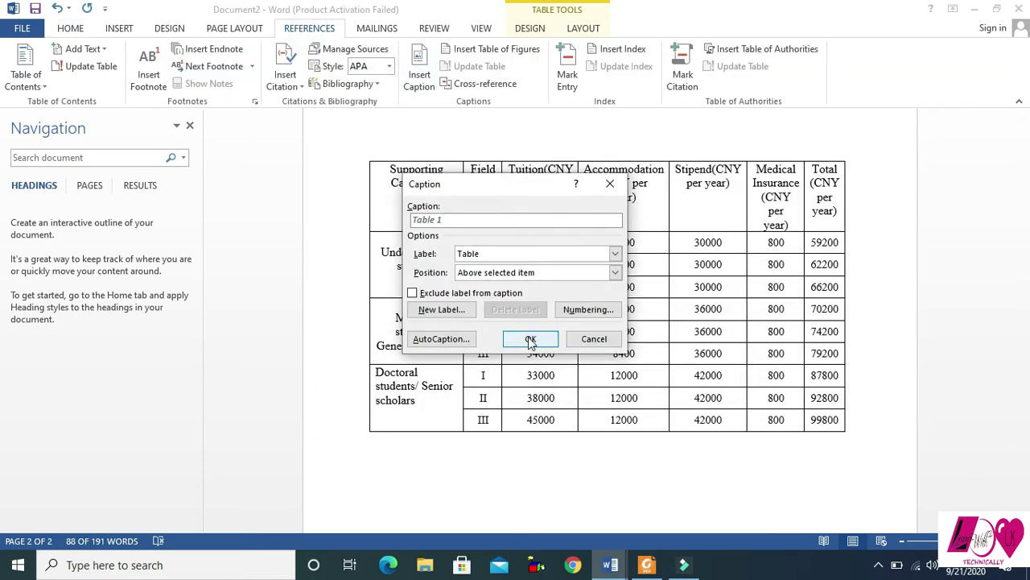
left_click(529, 339)
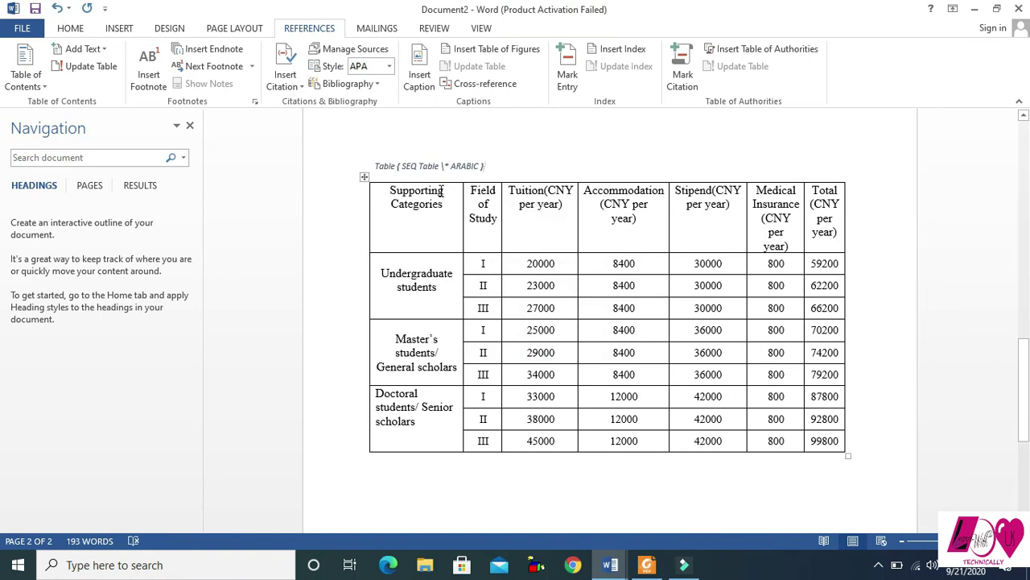
key("BackSpace")
key("BackSpace")
type("3.")
key("Return")
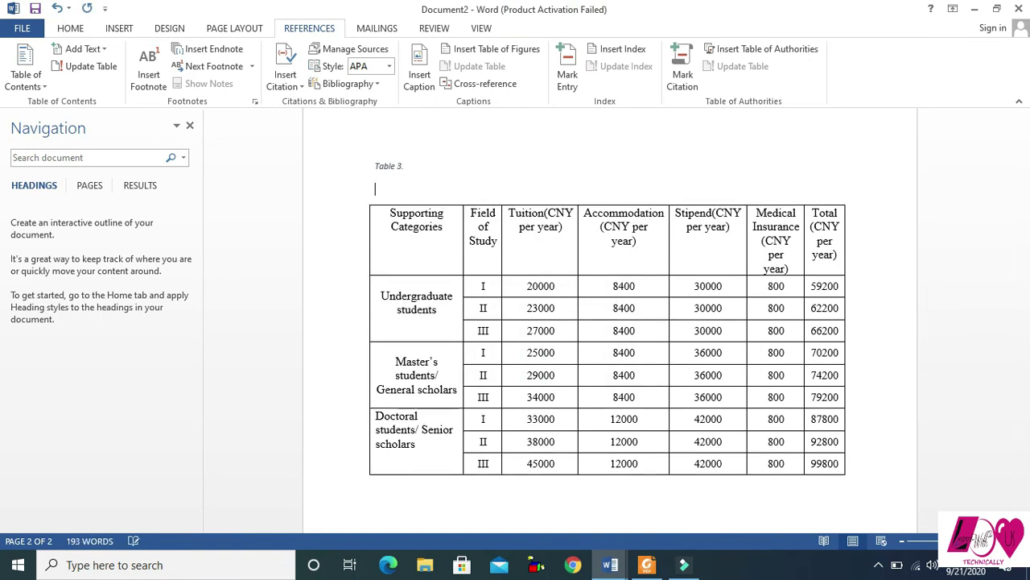
Step: Centre the 'Doctoral students/ Senior scholars' text both ways in its merged cell
left_click_drag(1024, 346, 1024, 366)
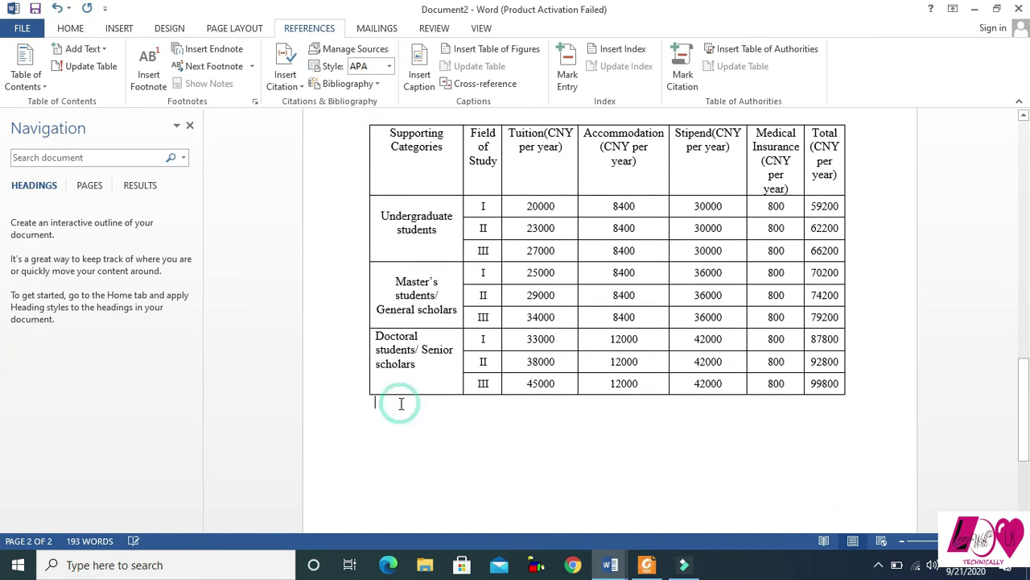
left_click_drag(422, 368, 382, 336)
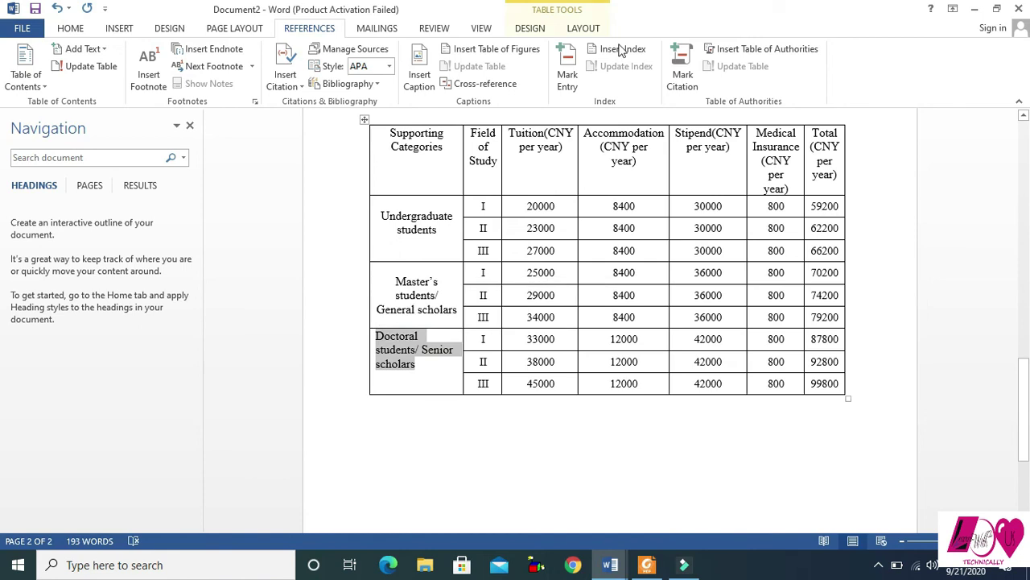
left_click(583, 28)
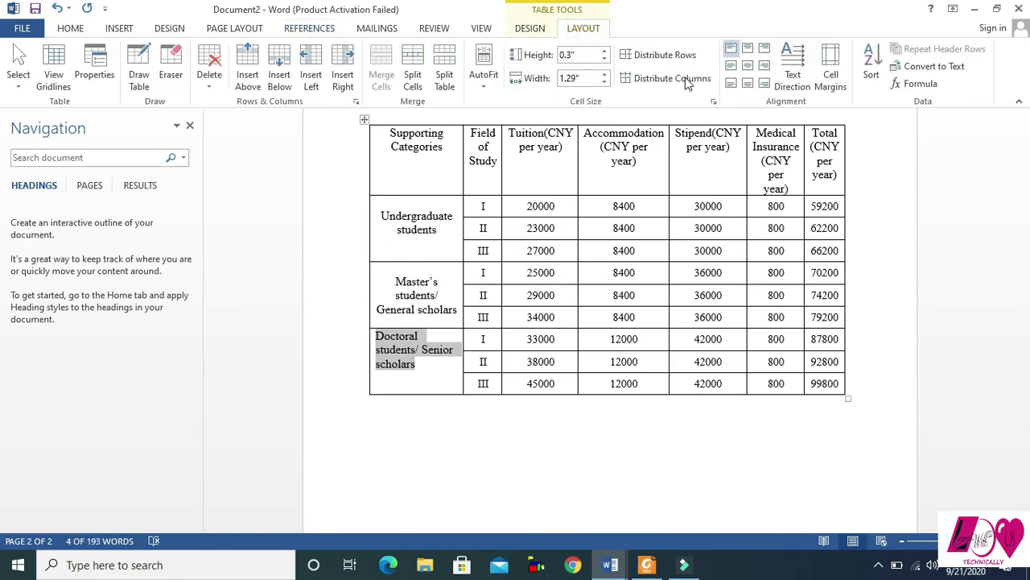
left_click(748, 65)
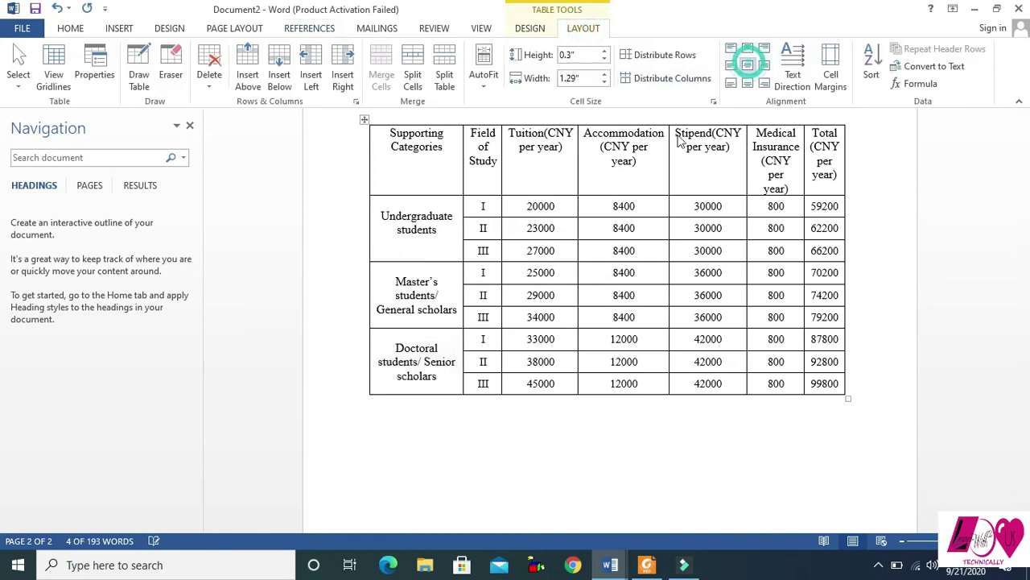
left_click(393, 412)
Step: Copy the Field of Study note from Document1 and paste it below Document2's table
key("alt+Tab")
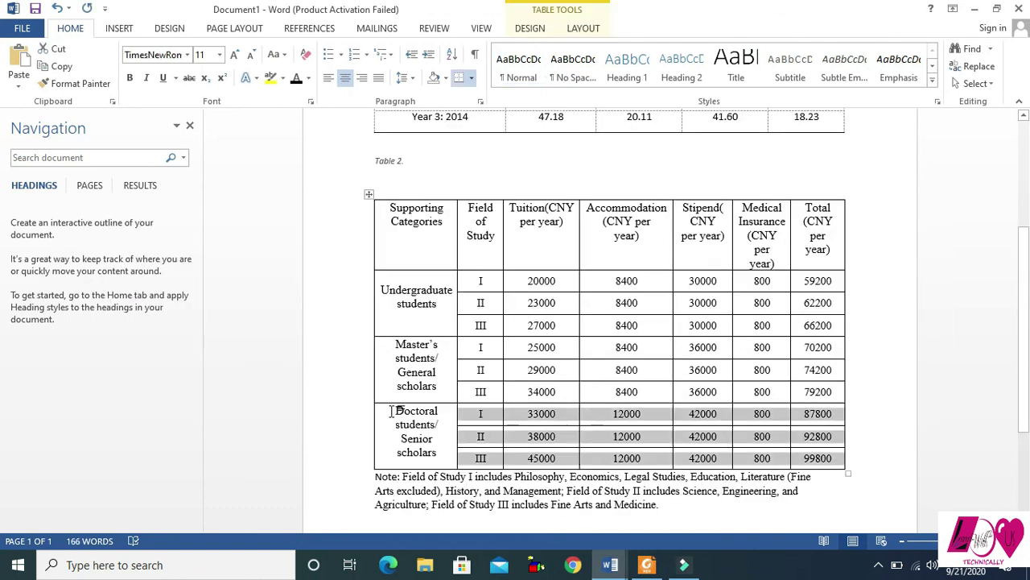
left_click_drag(665, 509, 383, 483)
key("ctrl+c")
key("alt+Tab")
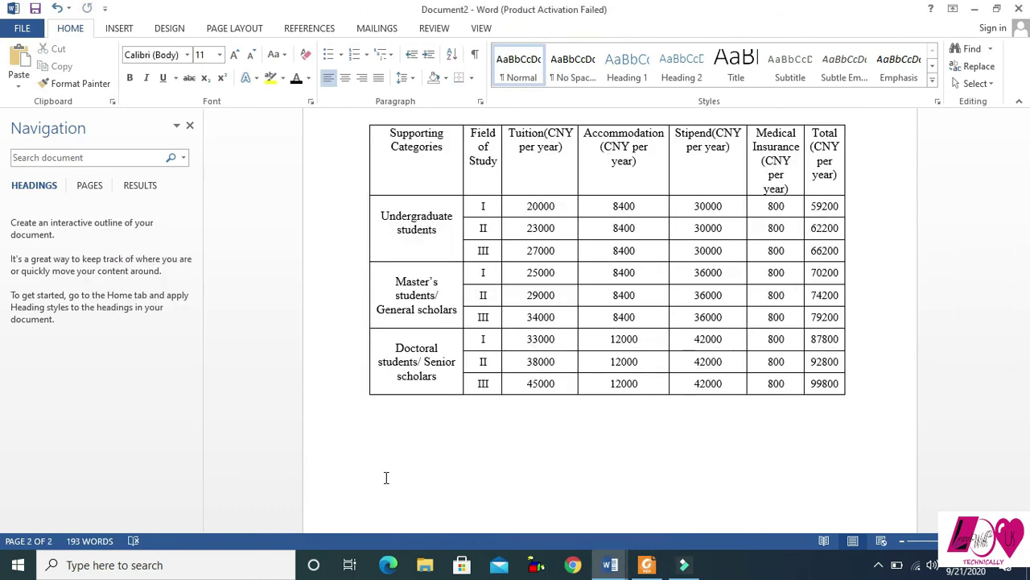
key("ctrl+v")
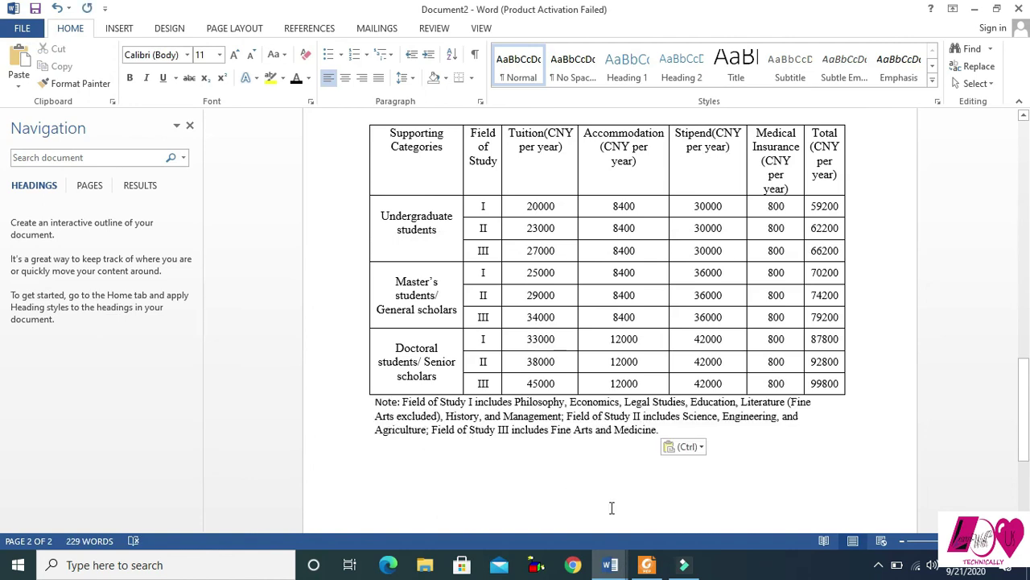
mouse_move(647, 562)
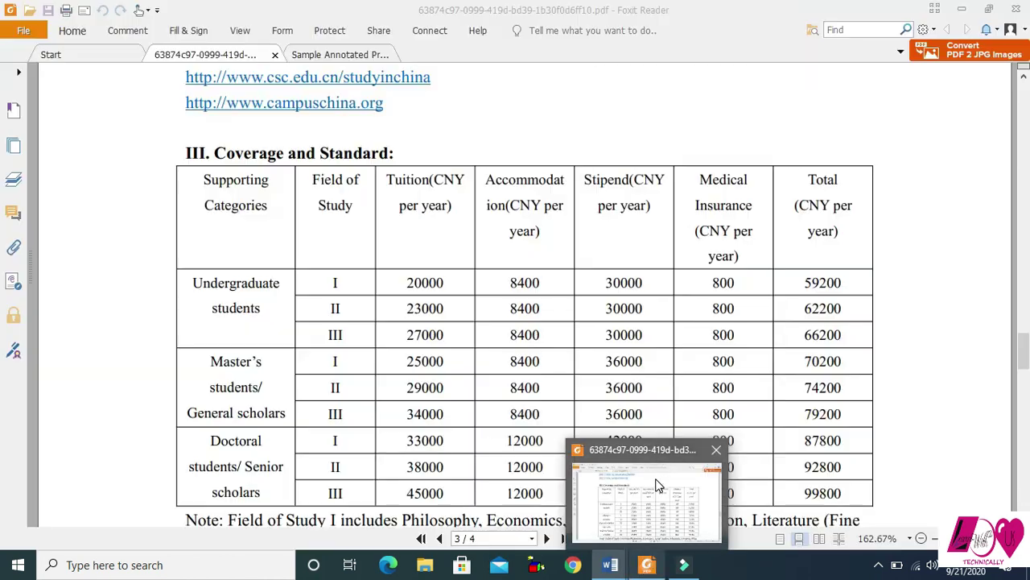
left_click(657, 485)
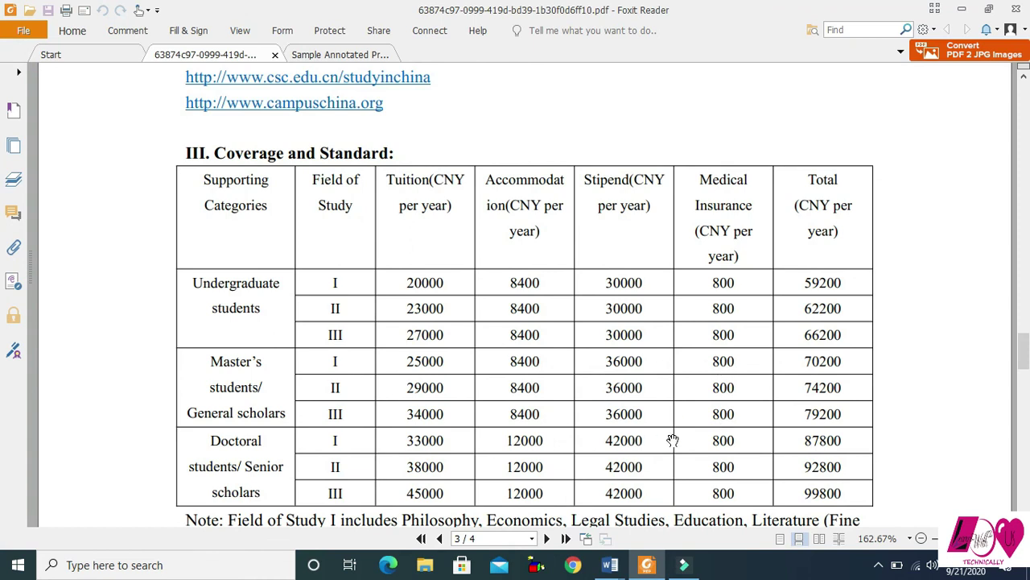
key("alt+Tab")
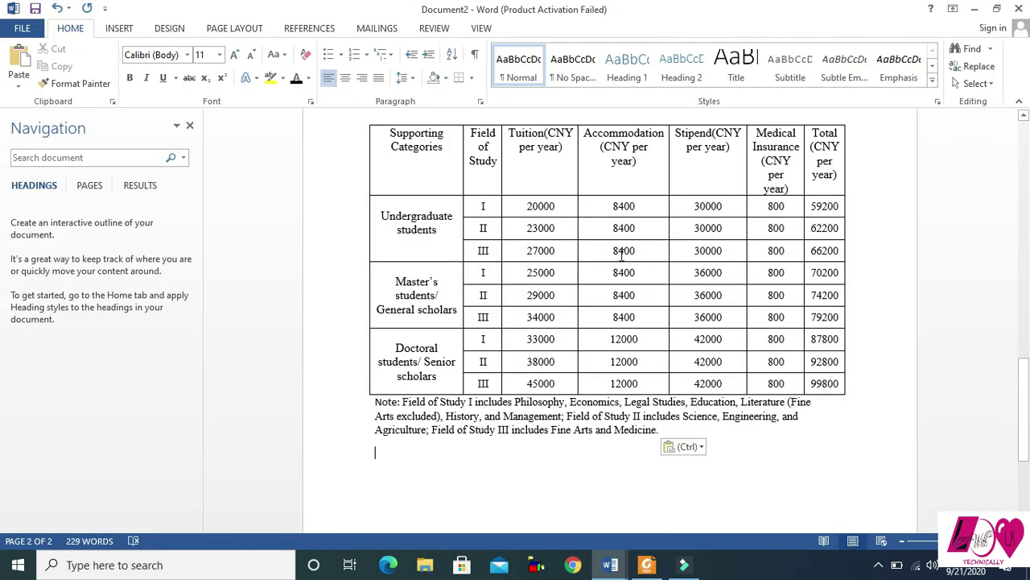
Step: Scroll up slightly and bring up the Insert ribbon's object options
left_click_drag(1025, 385, 1027, 377)
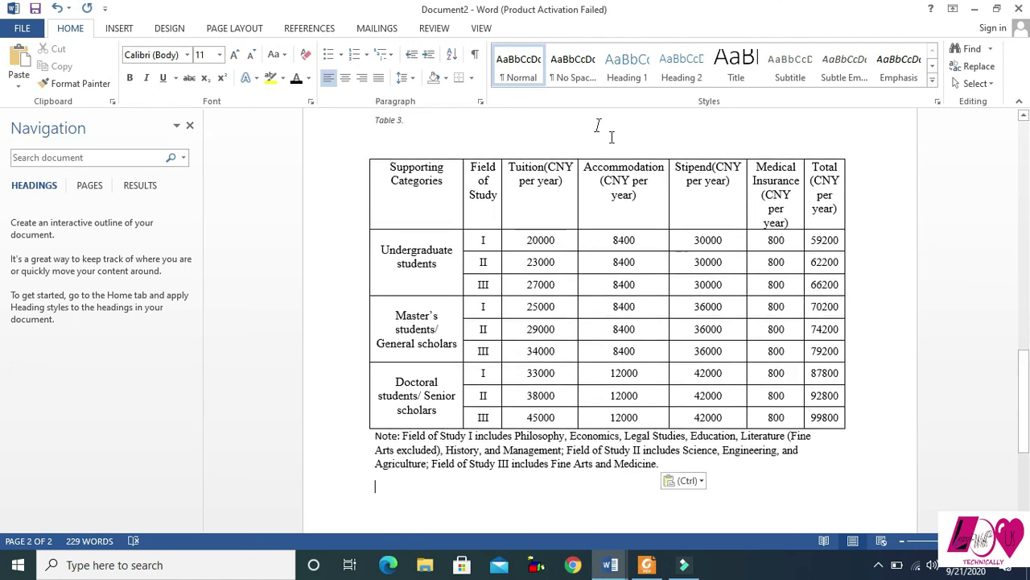
left_click(123, 29)
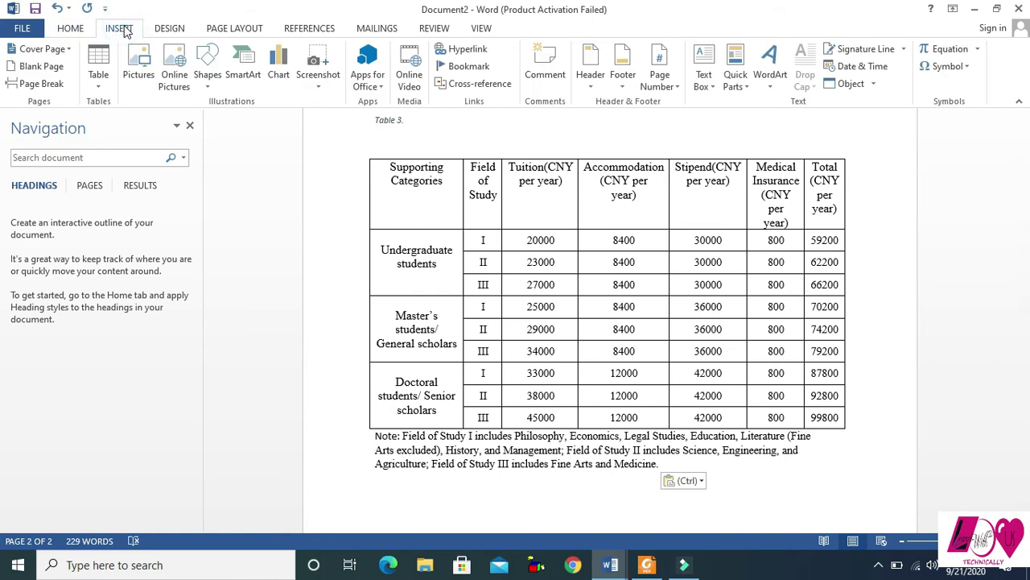